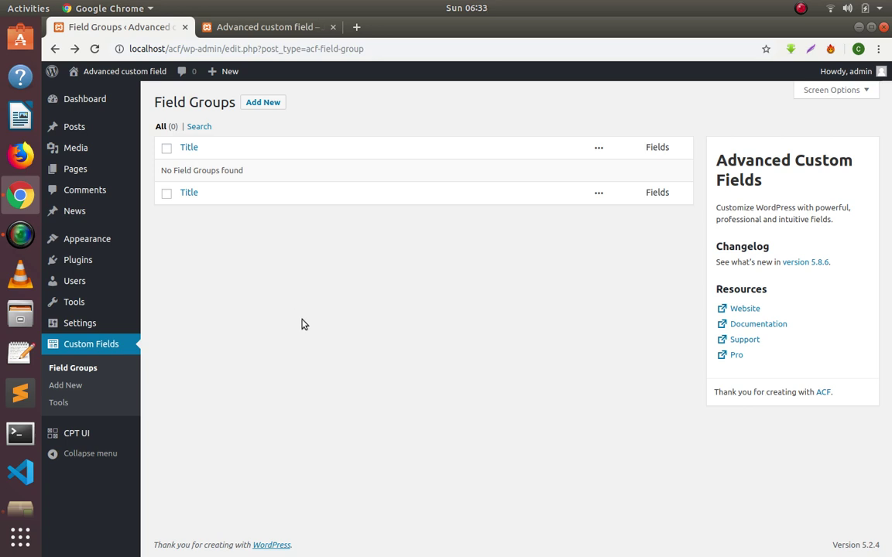
Open the Pages list in a new tab, edit the Home page there, then return to Field Groups.
{"action": "mouse_move", "coordinate": [77, 178]}
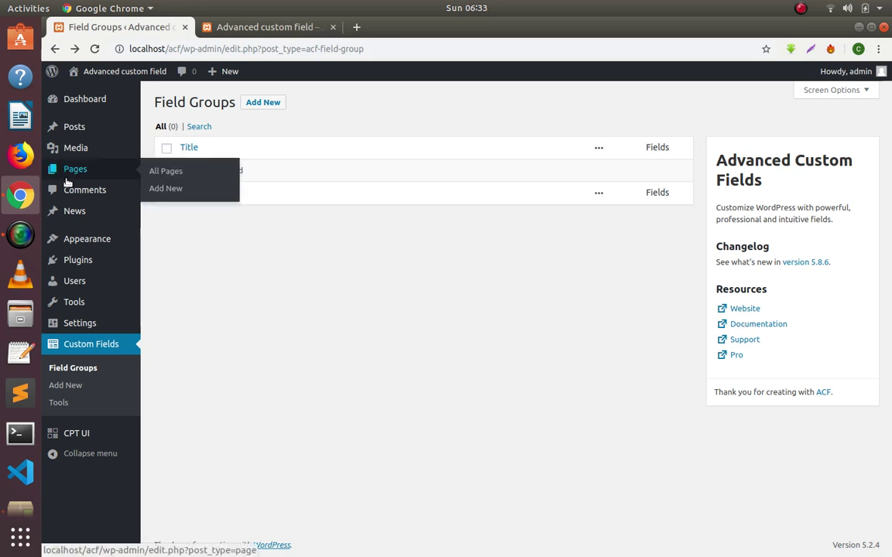
{"action": "right_click", "coordinate": [72, 169]}
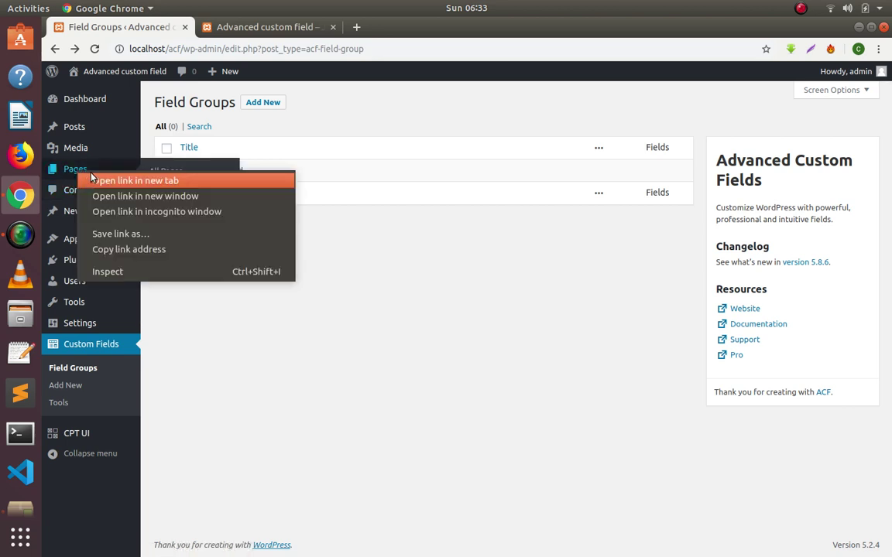
{"action": "left_click", "coordinate": [92, 178]}
{"action": "left_click", "coordinate": [283, 28]}
{"action": "left_click", "coordinate": [481, 28]}
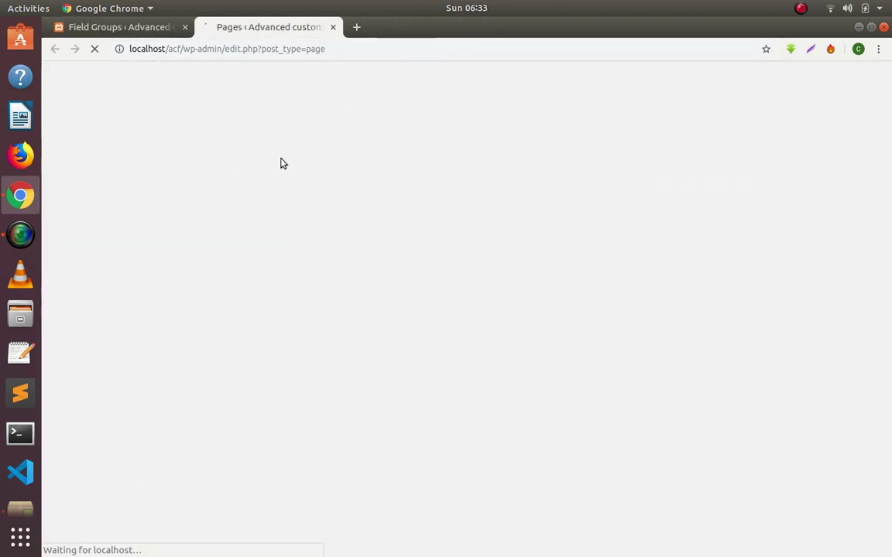
{"action": "left_click", "coordinate": [188, 207]}
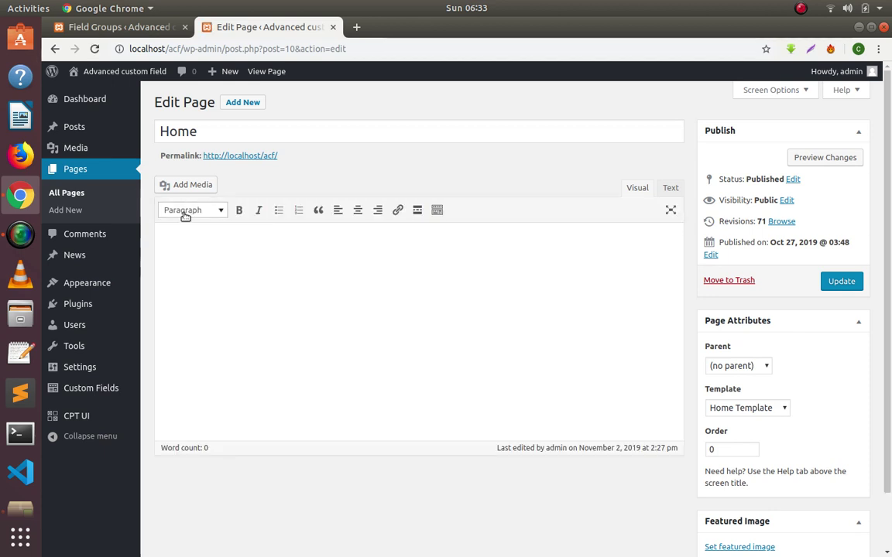
{"action": "left_click", "coordinate": [129, 26]}
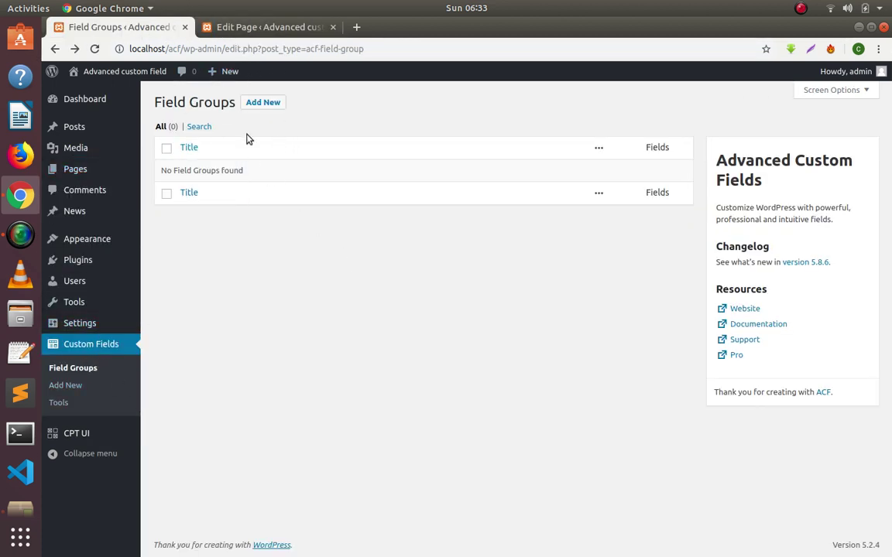
Create a new field group titled 'Home' and add a first field to it.
{"action": "left_click", "coordinate": [263, 103]}
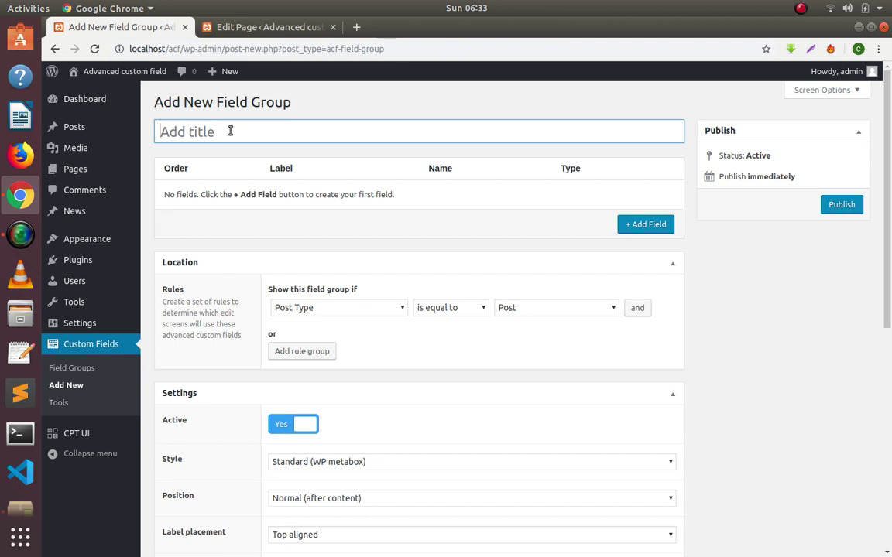
{"action": "type", "text": "Home"}
{"action": "left_click", "coordinate": [643, 225]}
{"action": "scroll", "coordinate": [485, 254], "scroll_direction": "down", "scroll_amount": 1}
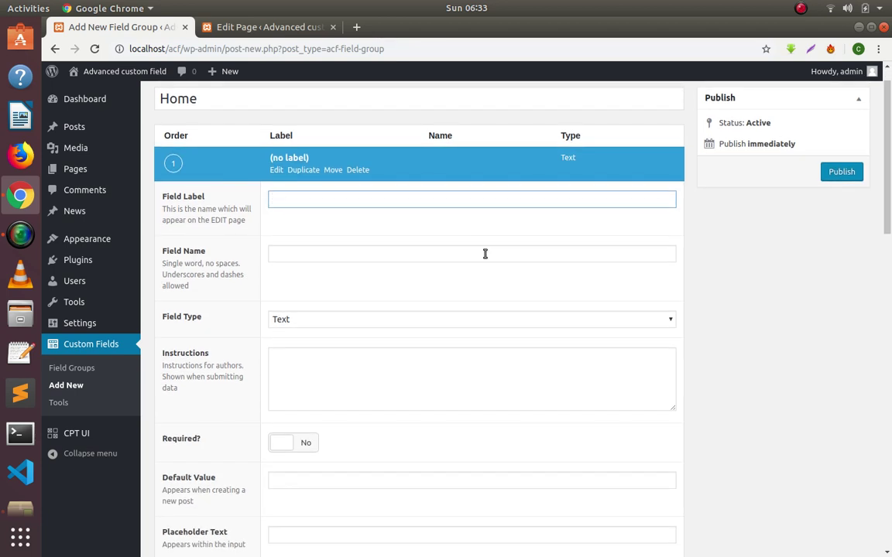
{"action": "scroll", "coordinate": [484, 254], "scroll_direction": "down", "scroll_amount": 1}
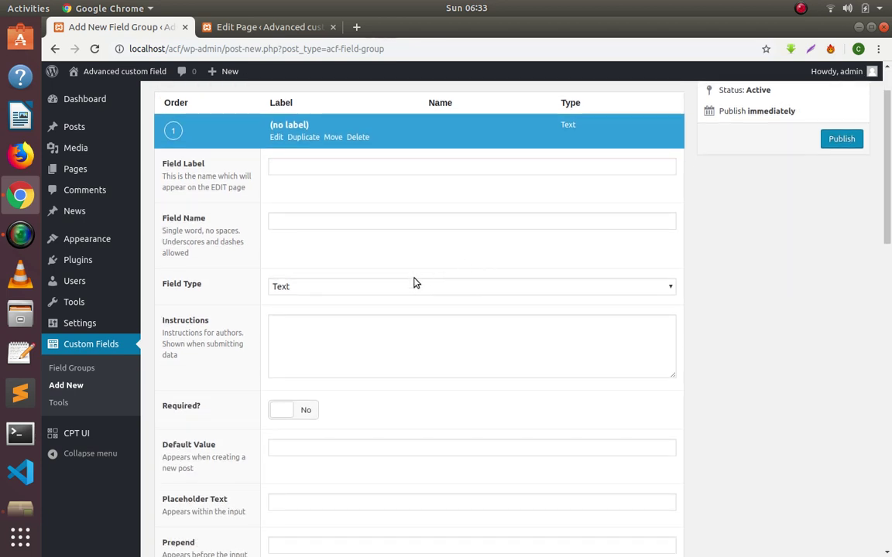
Set the new field's type to Message.
{"action": "left_click", "coordinate": [415, 287]}
{"action": "scroll", "coordinate": [418, 452], "scroll_direction": "down", "scroll_amount": 5}
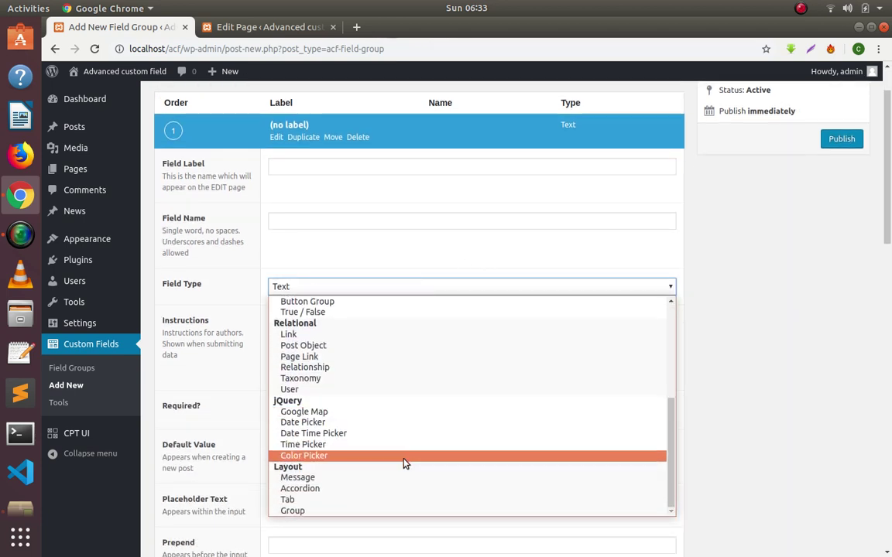
{"action": "left_click", "coordinate": [378, 479]}
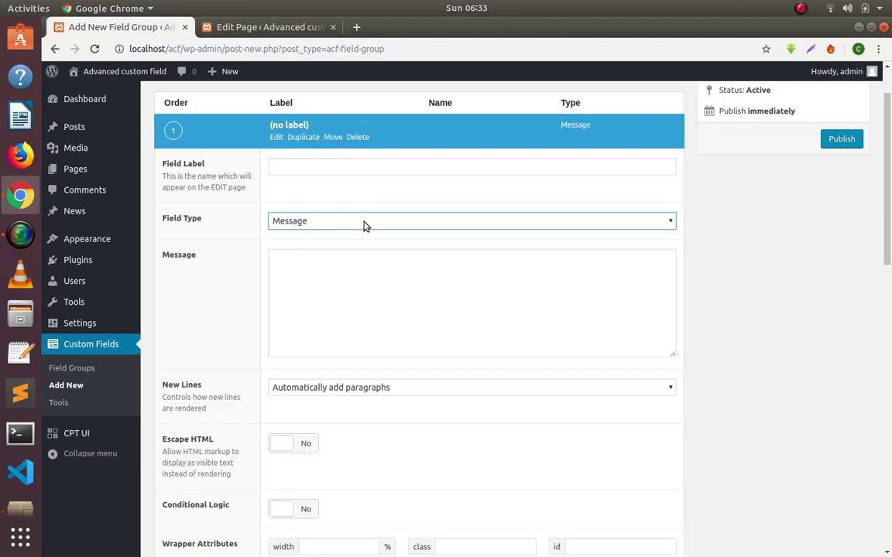
{"action": "left_click", "coordinate": [366, 223]}
{"action": "scroll", "coordinate": [350, 440], "scroll_direction": "down", "scroll_amount": 1}
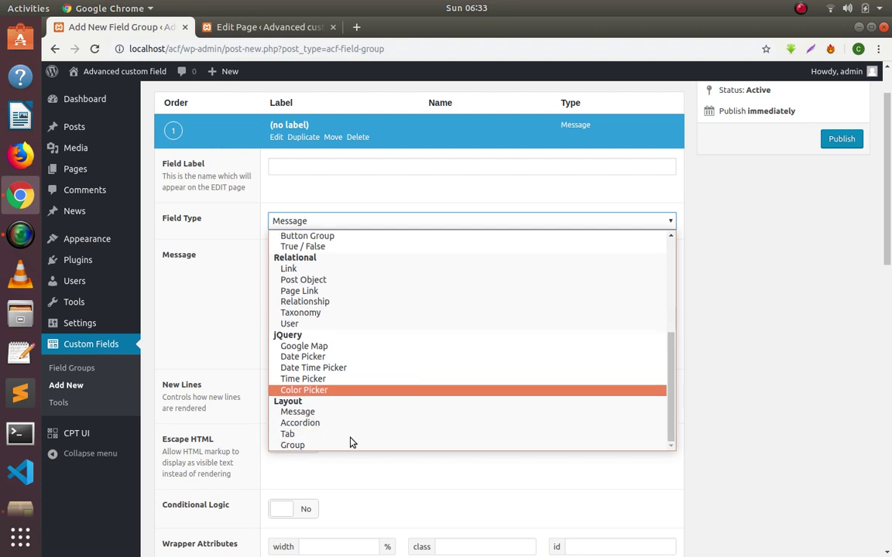
{"action": "left_click", "coordinate": [326, 419]}
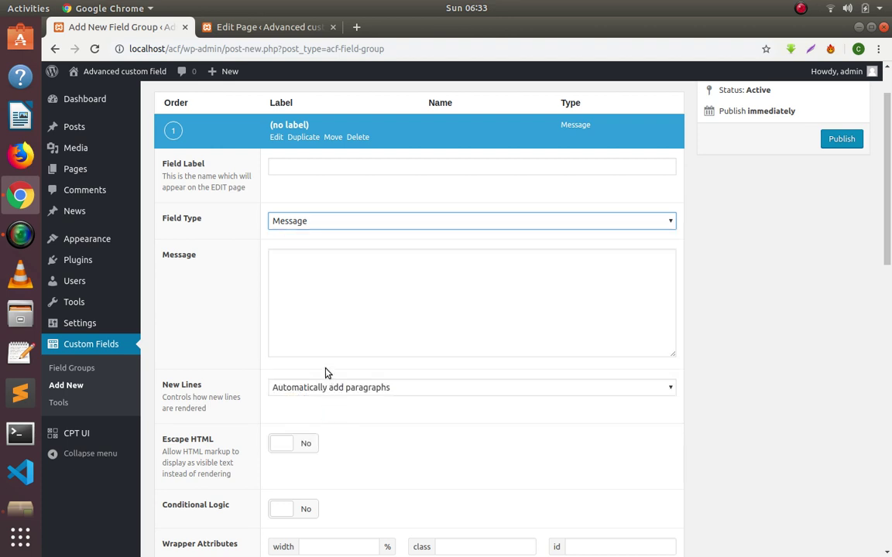
{"action": "scroll", "coordinate": [294, 232], "scroll_direction": "up", "scroll_amount": 1}
{"action": "left_click", "coordinate": [303, 229]}
{"action": "scroll", "coordinate": [354, 362], "scroll_direction": "down", "scroll_amount": 3}
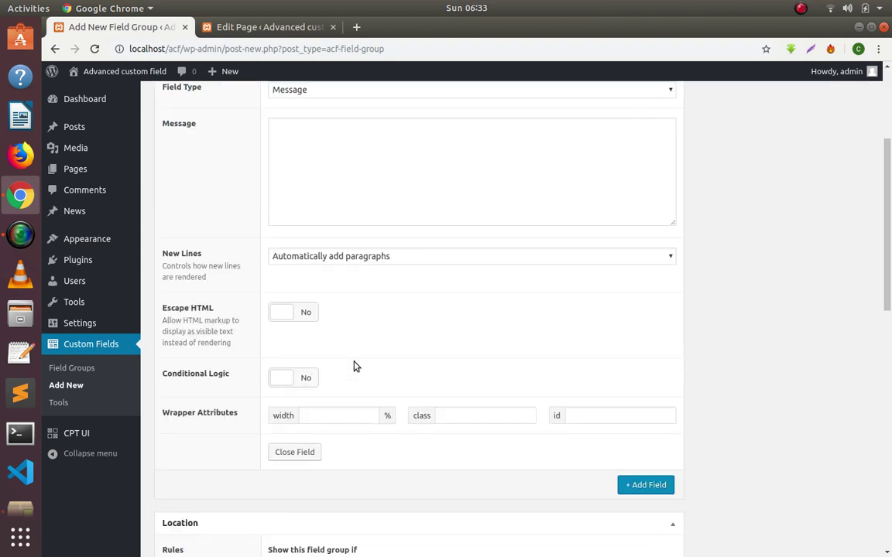
{"action": "scroll", "coordinate": [355, 365], "scroll_direction": "up", "scroll_amount": 3}
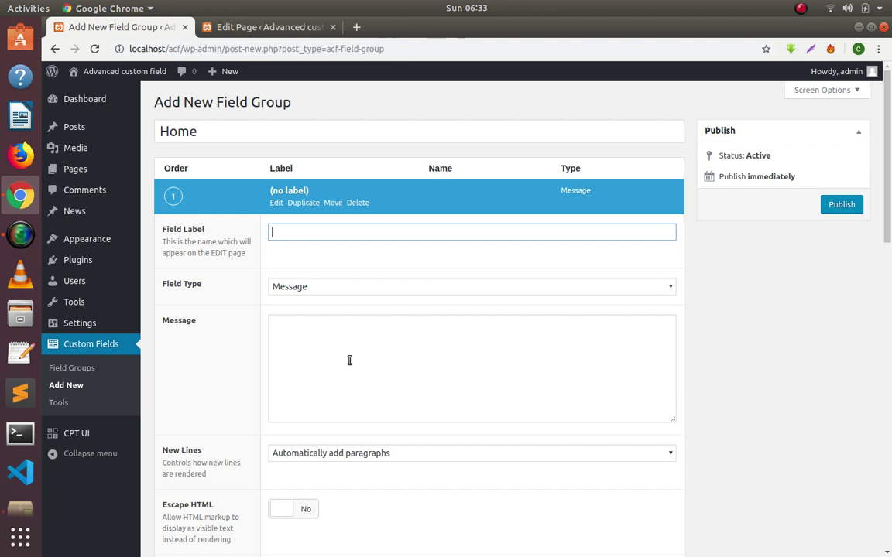
Label the Message field 'Instruction'.
{"action": "type", "text": "Message"}
{"action": "key", "text": "BackSpace"}
{"action": "key", "text": "BackSpace"}
{"action": "key", "text": "BackSpace"}
{"action": "key", "text": "BackSpace"}
{"action": "key", "text": "BackSpace"}
{"action": "key", "text": "BackSpace"}
{"action": "type", "text": "Instruction"}
{"action": "key", "text": "Tab"}
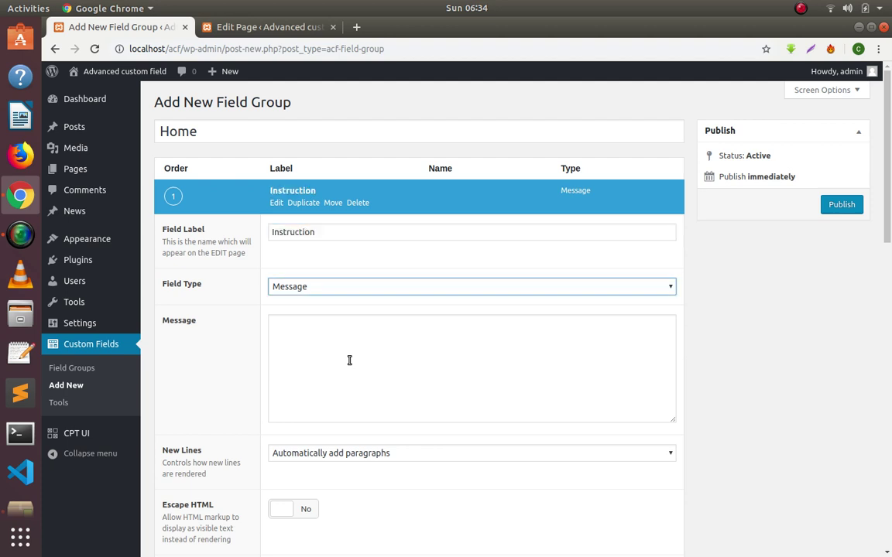
{"action": "key", "text": "shift+Tab"}
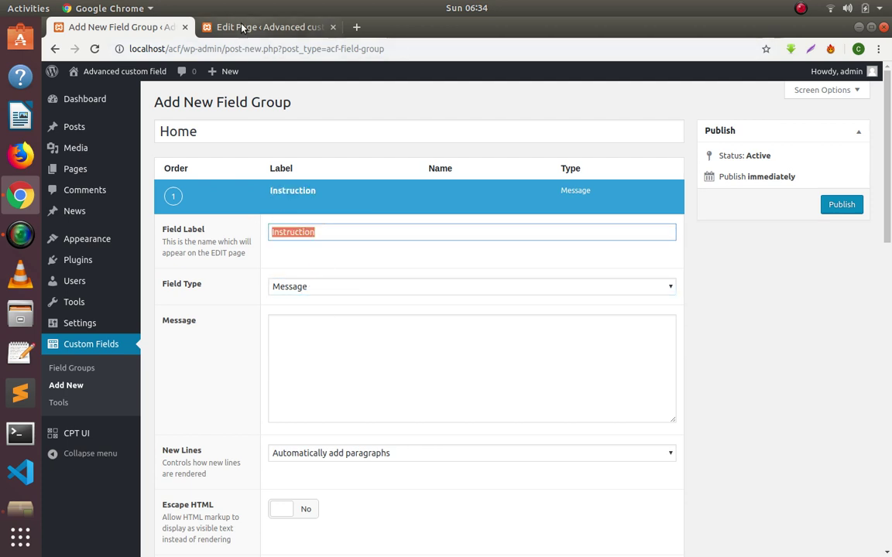
Check the Home page editor, keep the field type as Message, and focus the Message textarea.
{"action": "left_click", "coordinate": [242, 29]}
{"action": "scroll", "coordinate": [225, 408], "scroll_direction": "down", "scroll_amount": 2}
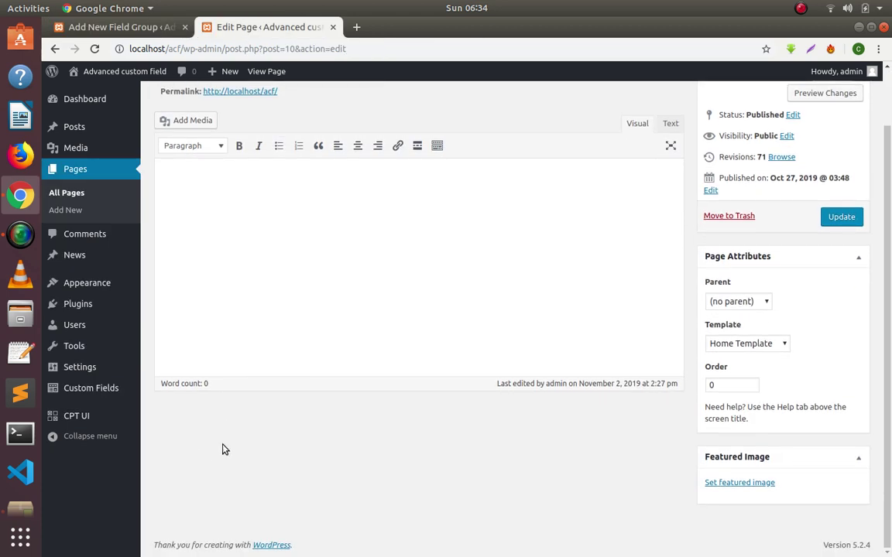
{"action": "left_click", "coordinate": [83, 28]}
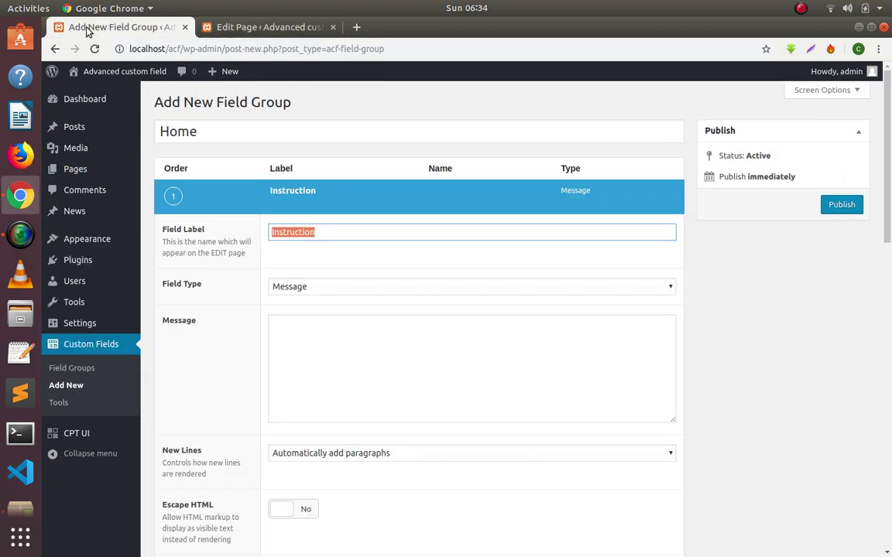
{"action": "left_click", "coordinate": [310, 288]}
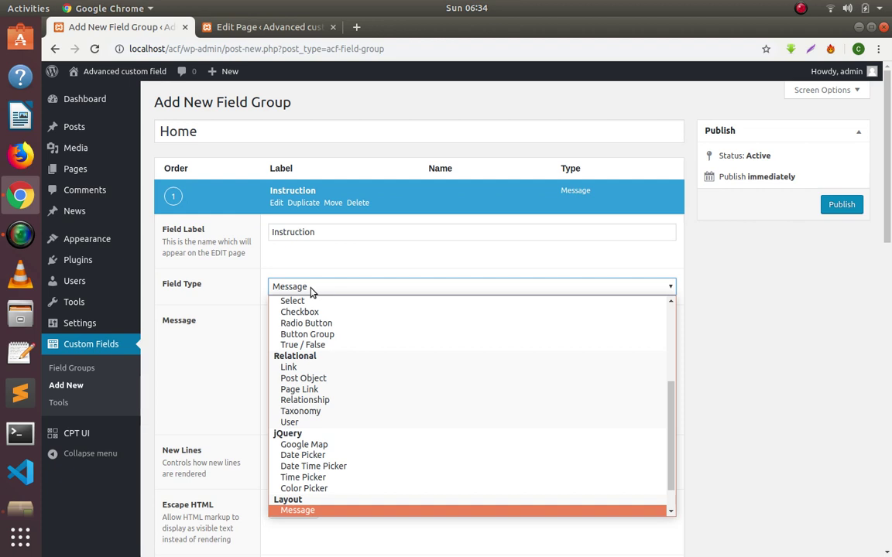
{"action": "left_click", "coordinate": [317, 512]}
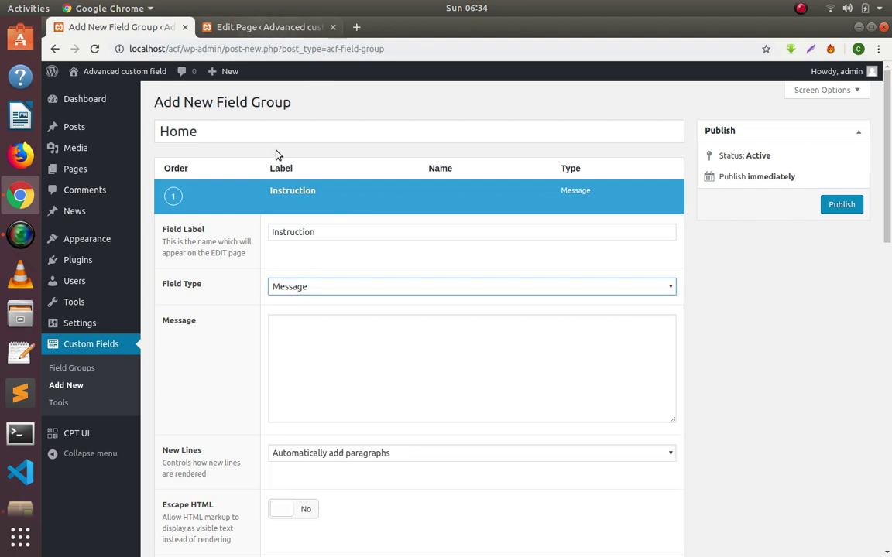
{"action": "left_click", "coordinate": [314, 357]}
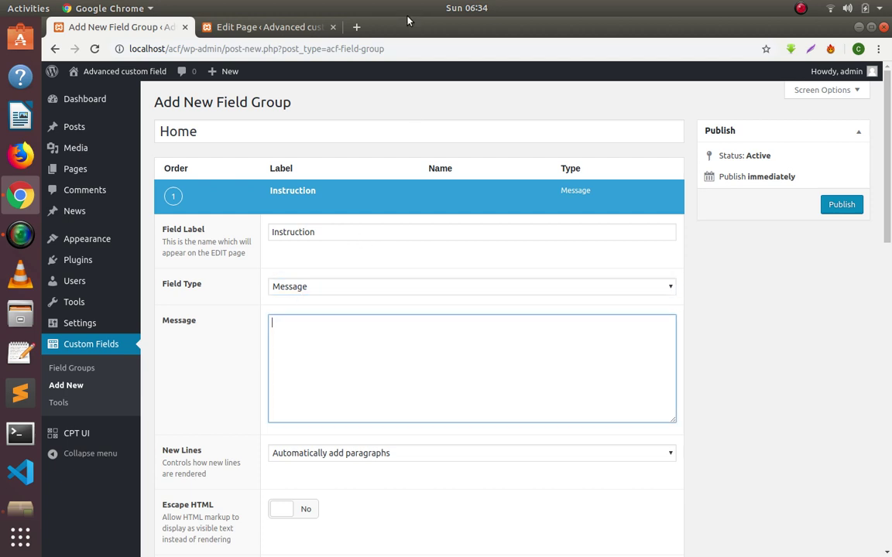
Enter the first message line 'Please enter title first'.
{"action": "mouse_move", "coordinate": [390, 197]}
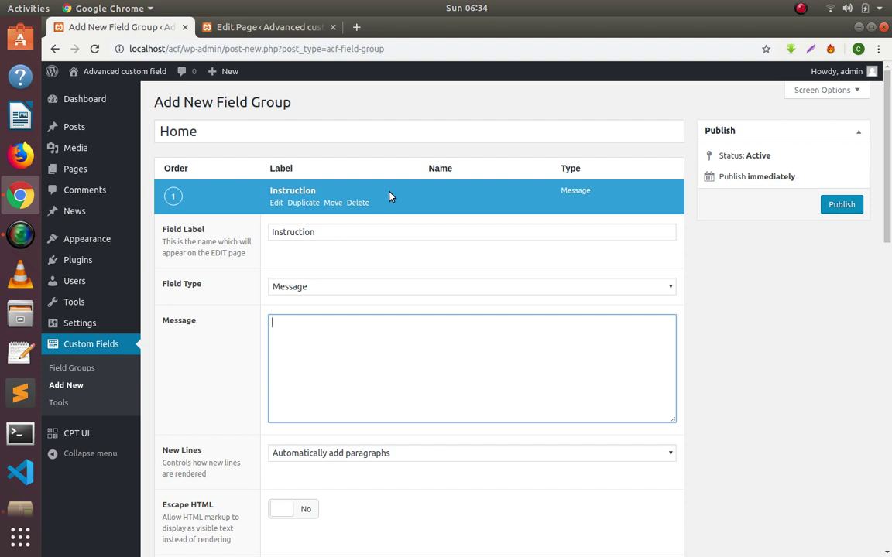
{"action": "type", "text": "as"}
{"action": "type", "text": "leas"}
{"action": "type", "text": "e e"}
{"action": "type", "text": "nter titlr"}
{"action": "key", "text": "BackSpace"}
{"action": "type", "text": "e first"}
{"action": "key", "text": "Return"}
Add the lines 'After that enter Description' and 'After that please select featured image'.
{"action": "type", "text": "Ple"}
{"action": "key", "text": "BackSpace"}
{"action": "key", "text": "BackSpace"}
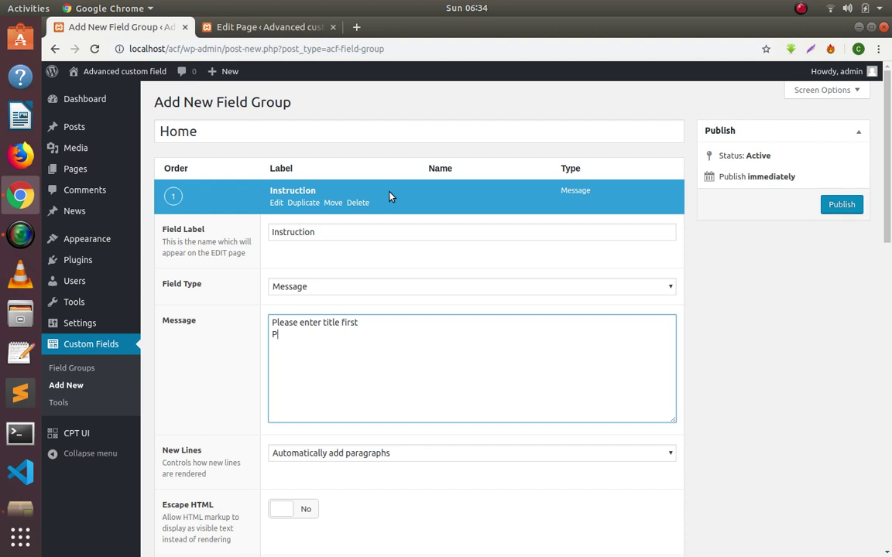
{"action": "type", "text": "After that enter Description"}
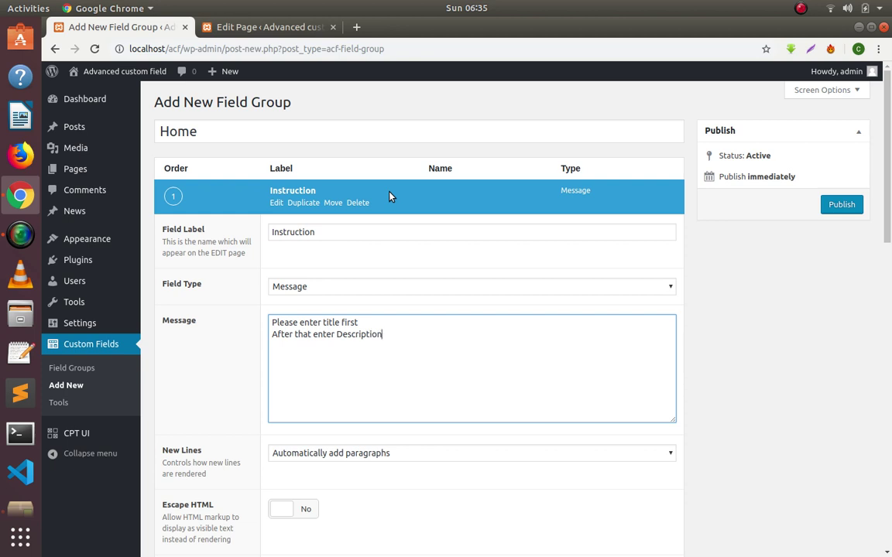
{"action": "key", "text": "Return"}
{"action": "type", "text": "Adtt"}
{"action": "type", "text": "fy"}
{"action": "type", "text": "er tha"}
{"action": "type", "text": "t please"}
{"action": "type", "text": " enter"}
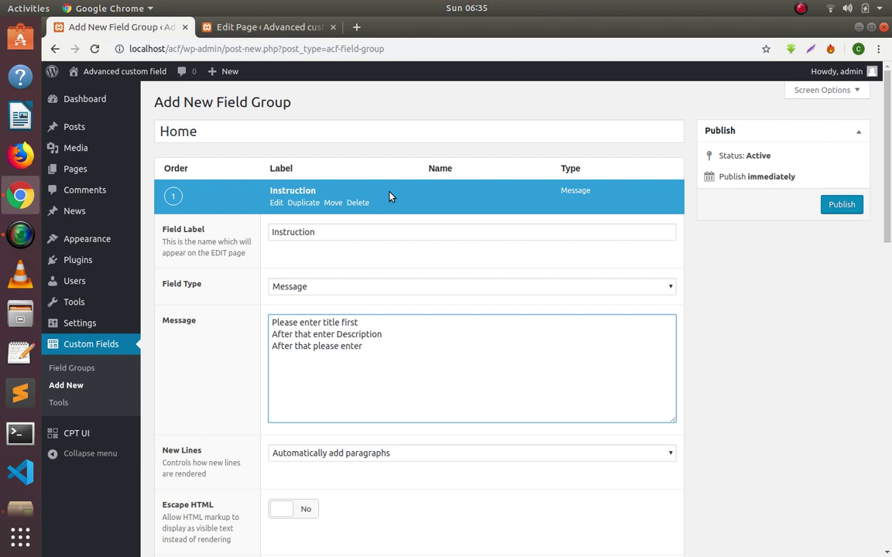
{"action": "type", "text": " The"}
{"action": "key", "text": "BackSpace"}
{"action": "key", "text": "BackSpace"}
{"action": "key", "text": "BackSpace"}
{"action": "key", "text": "BackSpace"}
{"action": "key", "text": "BackSpace"}
{"action": "type", "text": "select featured image"}
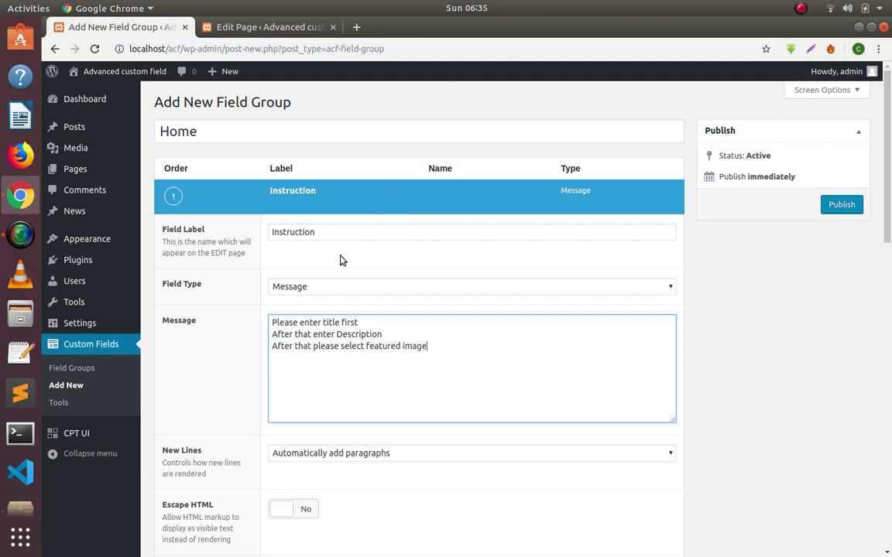
Keep the message's New Lines setting as automatic paragraphs.
{"action": "left_click", "coordinate": [264, 28]}
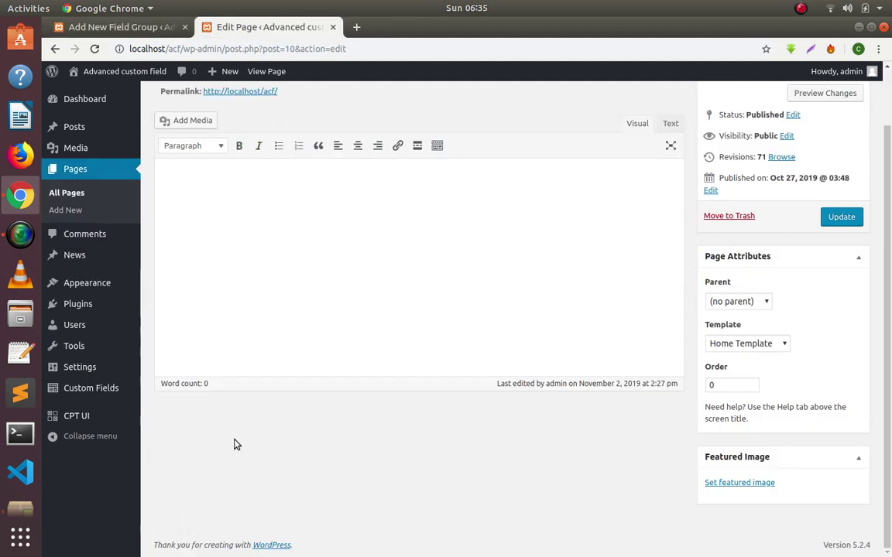
{"action": "left_click", "coordinate": [91, 27]}
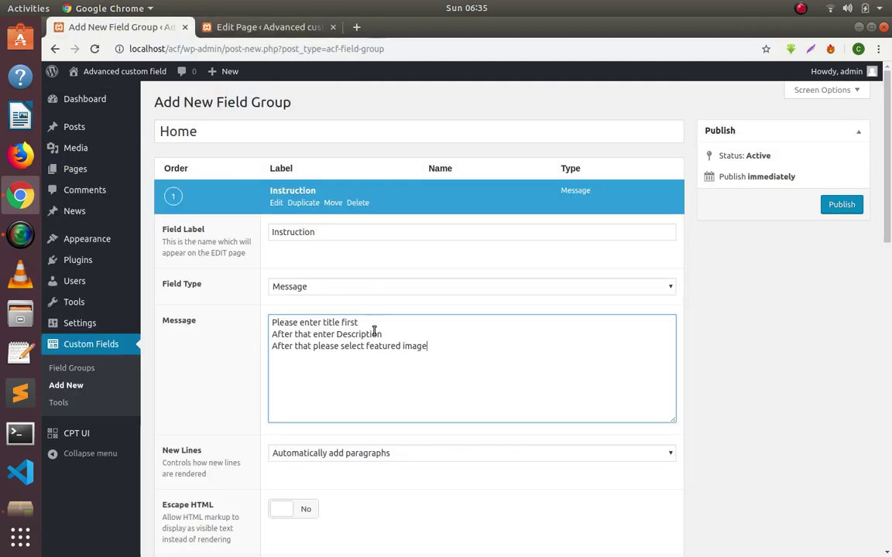
{"action": "scroll", "coordinate": [364, 348], "scroll_direction": "down", "scroll_amount": 3}
{"action": "left_click", "coordinate": [356, 323]}
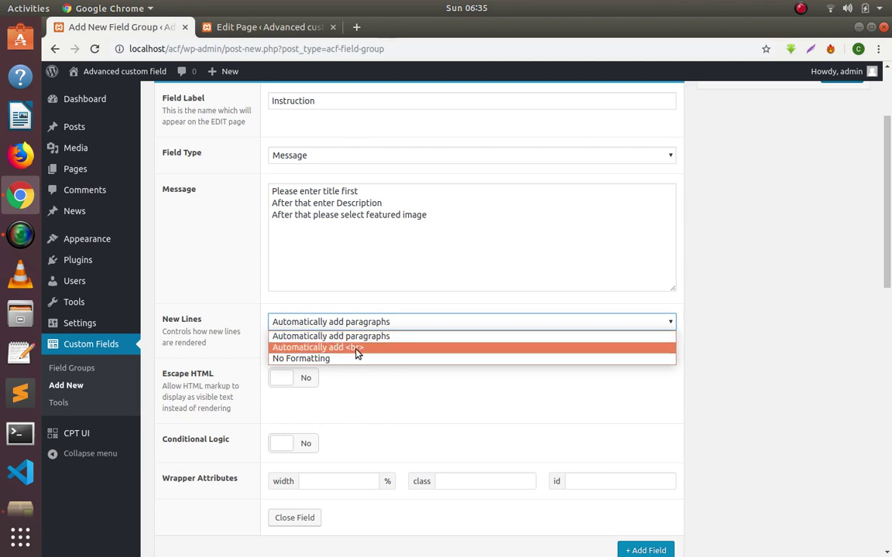
{"action": "left_click", "coordinate": [313, 341]}
{"action": "scroll", "coordinate": [305, 341], "scroll_direction": "down", "scroll_amount": 4}
{"action": "scroll", "coordinate": [328, 232], "scroll_direction": "up", "scroll_amount": 2}
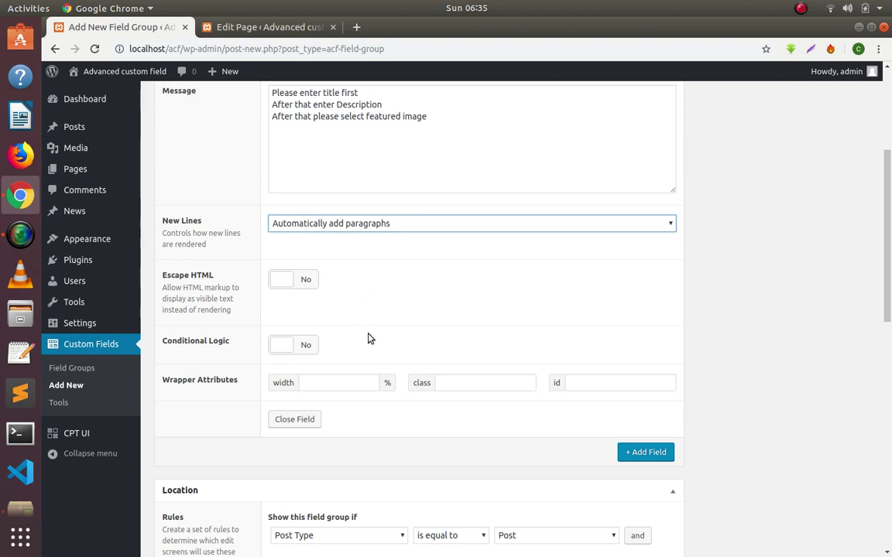
{"action": "scroll", "coordinate": [620, 353], "scroll_direction": "down", "scroll_amount": 4}
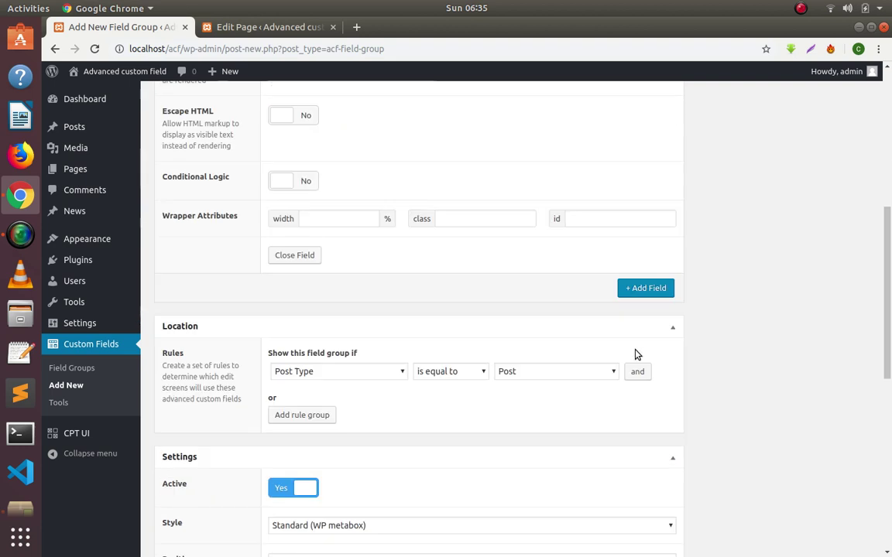
Set the location rule to Page is equal to Home and publish the group.
{"action": "left_click", "coordinate": [324, 380]}
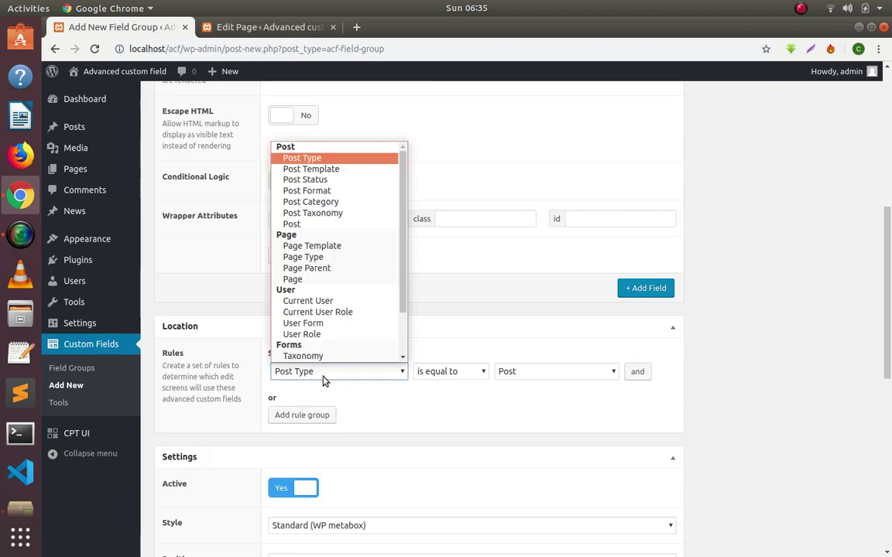
{"action": "left_click", "coordinate": [302, 281]}
{"action": "left_click", "coordinate": [538, 380]}
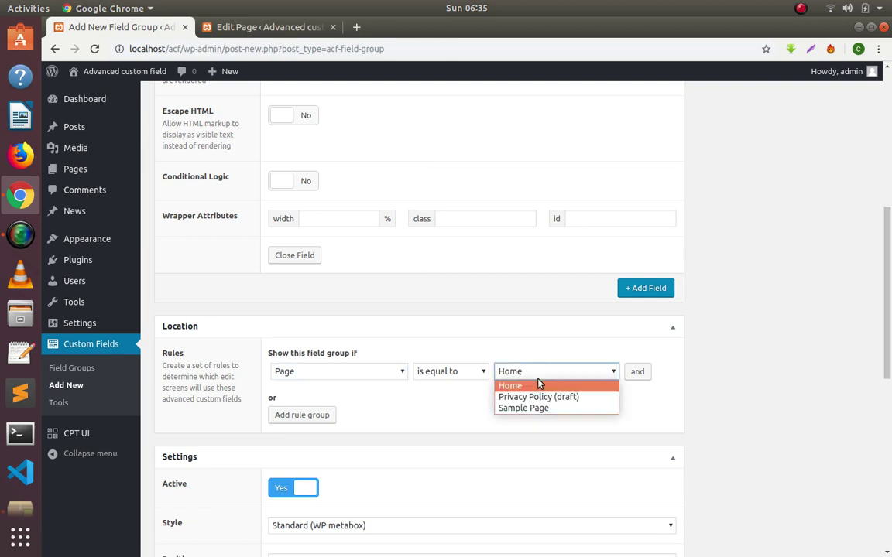
{"action": "left_click", "coordinate": [534, 386]}
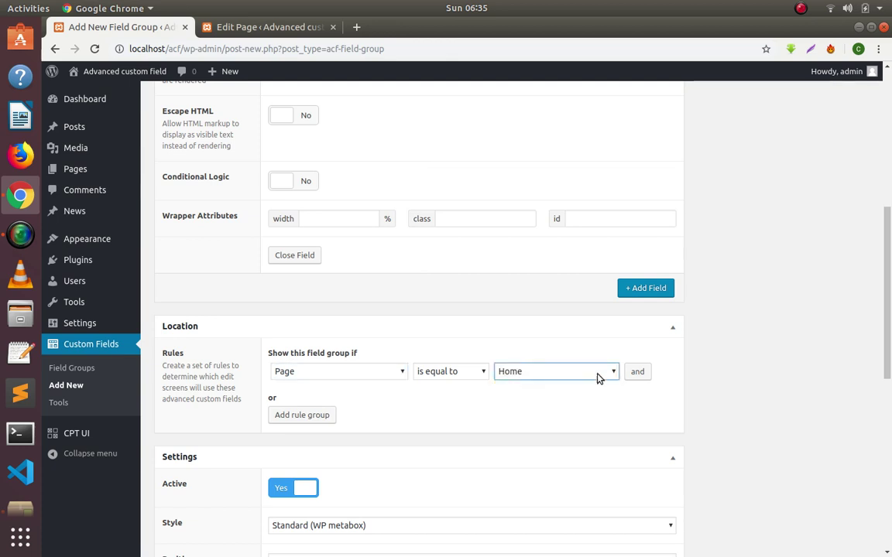
{"action": "left_click_drag", "start_coordinate": [884, 315], "coordinate": [881, 176]}
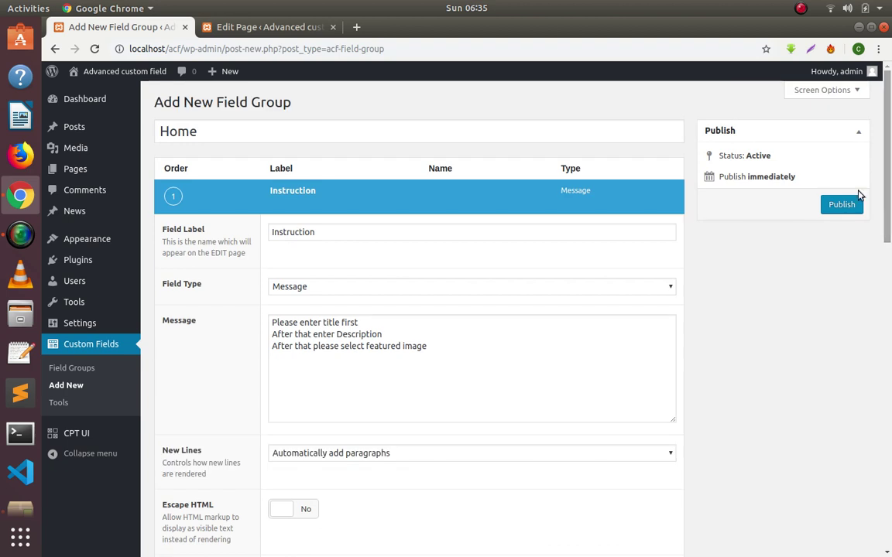
{"action": "left_click", "coordinate": [833, 208]}
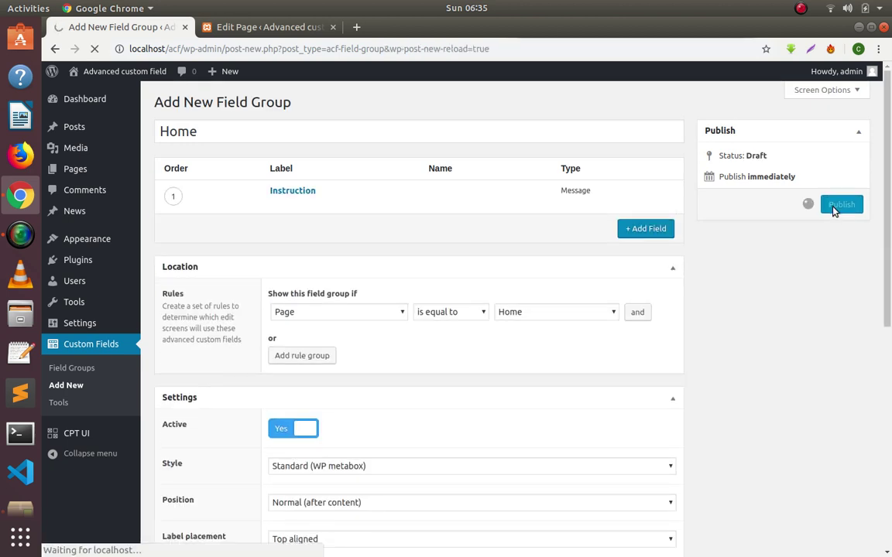
Reload the Home page editor to see the Instruction message, then reopen the Instruction field's settings.
{"action": "left_click", "coordinate": [276, 30]}
{"action": "left_click", "coordinate": [95, 48]}
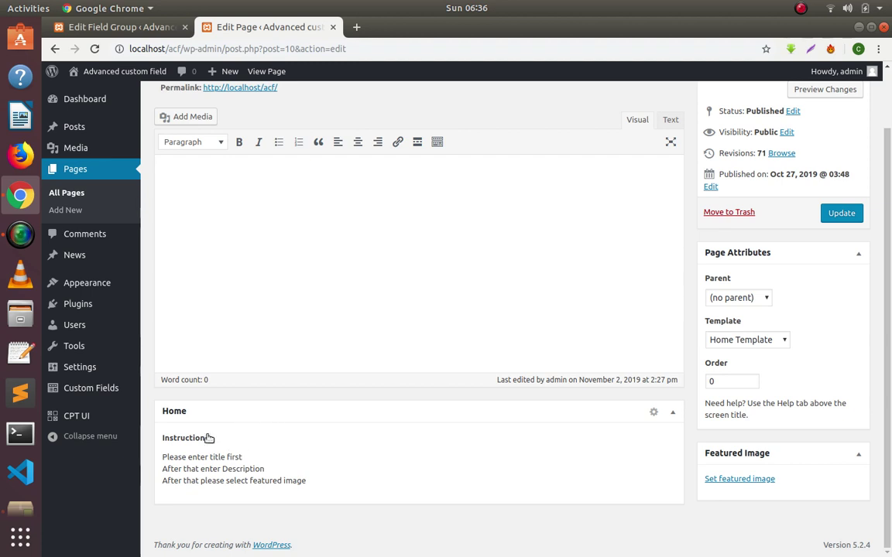
{"action": "scroll", "coordinate": [304, 303], "scroll_direction": "up", "scroll_amount": 2}
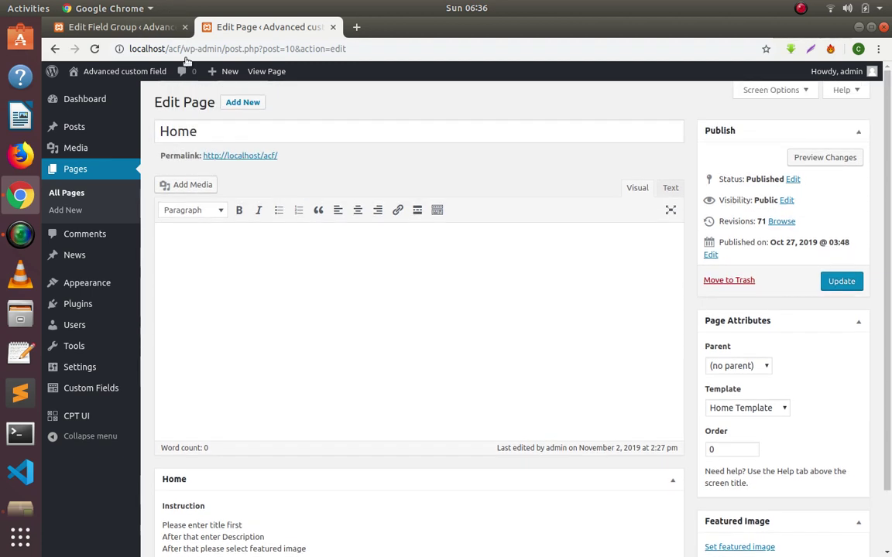
{"action": "left_click", "coordinate": [138, 28]}
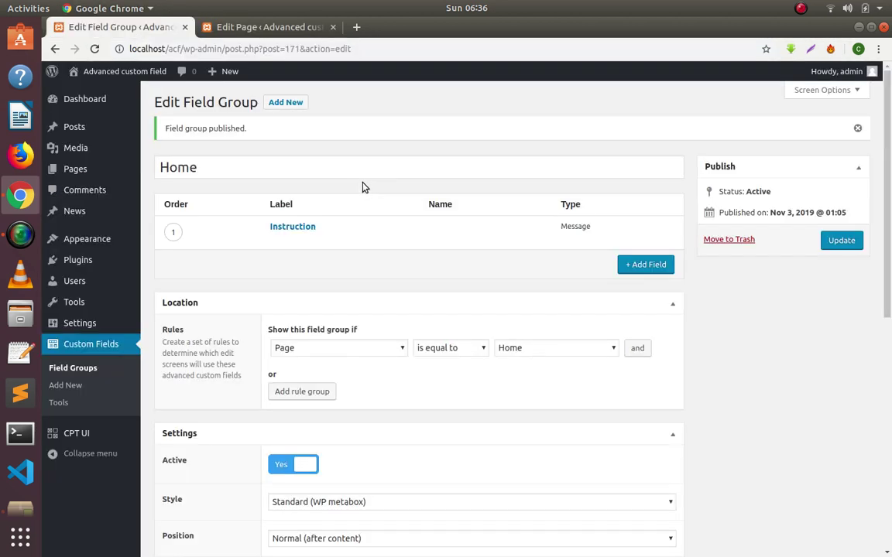
{"action": "left_click", "coordinate": [276, 239]}
{"action": "scroll", "coordinate": [294, 239], "scroll_direction": "down", "scroll_amount": 3}
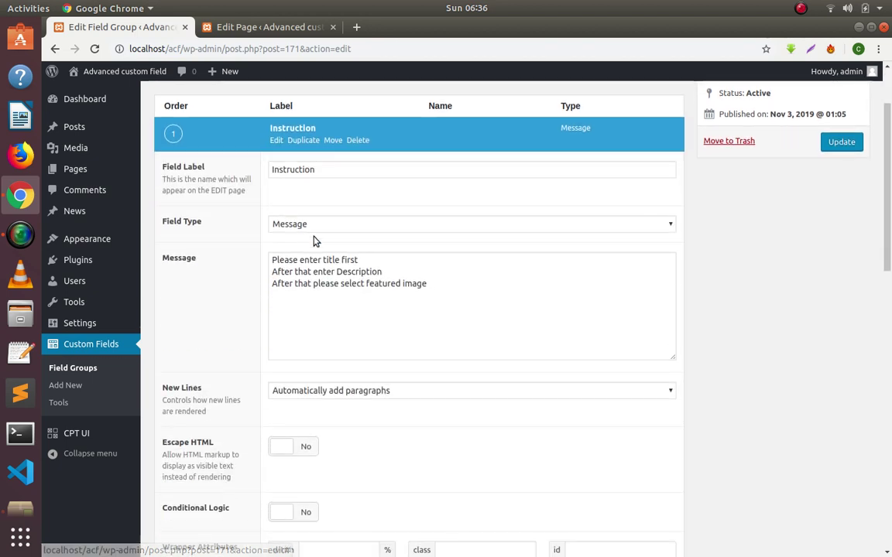
{"action": "left_click", "coordinate": [316, 224]}
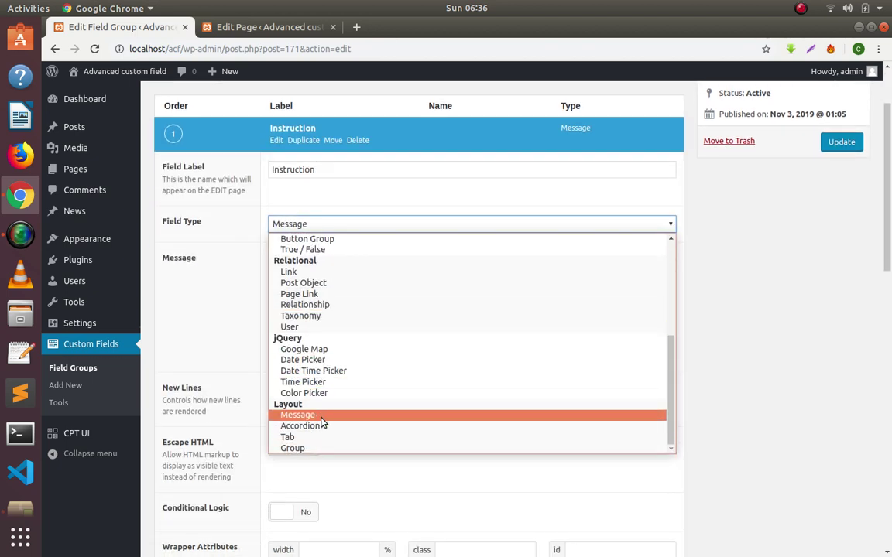
Change the Instruction field's type to Accordion.
{"action": "left_click", "coordinate": [322, 426]}
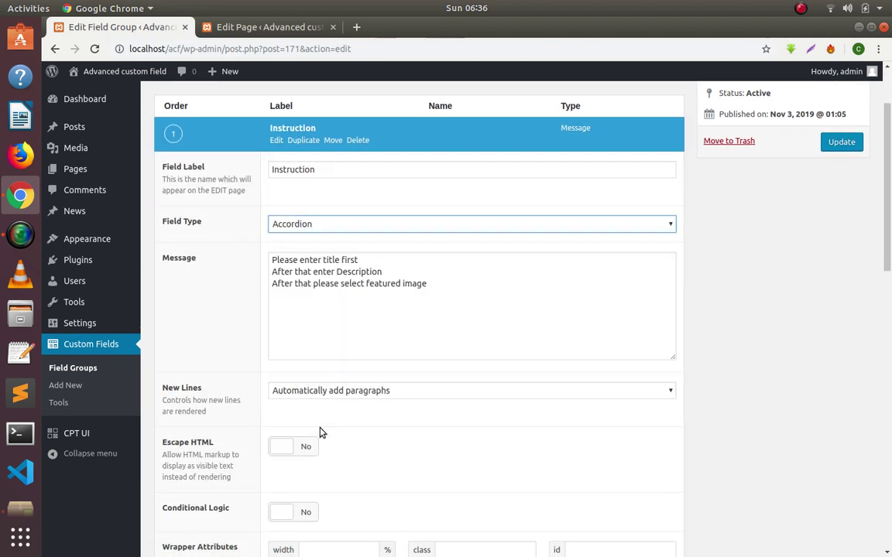
{"action": "scroll", "coordinate": [328, 388], "scroll_direction": "down", "scroll_amount": 3}
{"action": "scroll", "coordinate": [328, 388], "scroll_direction": "up", "scroll_amount": 5}
{"action": "scroll", "coordinate": [328, 385], "scroll_direction": "down", "scroll_amount": 3}
{"action": "scroll", "coordinate": [331, 387], "scroll_direction": "up", "scroll_amount": 3}
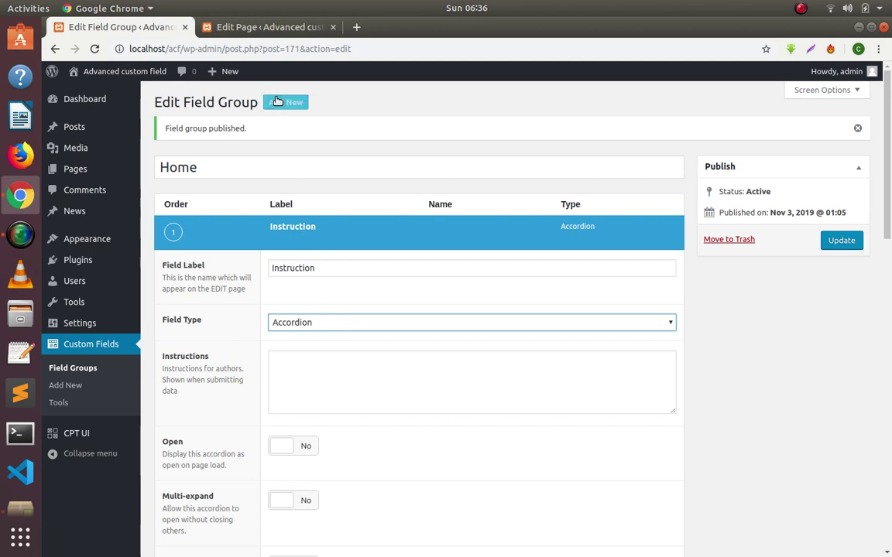
Relabel the field 'General information' and update the field group.
{"action": "double_click", "coordinate": [326, 268]}
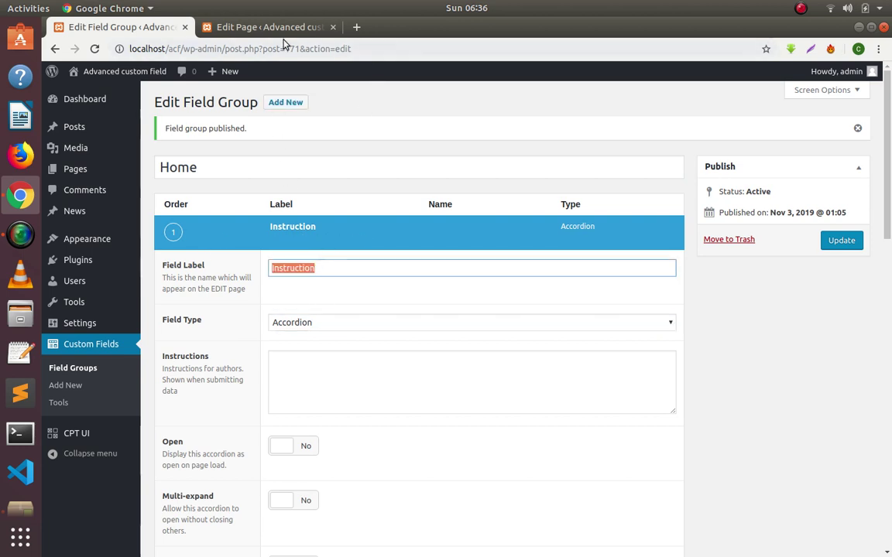
{"action": "left_click", "coordinate": [271, 27]}
{"action": "scroll", "coordinate": [206, 487], "scroll_direction": "down", "scroll_amount": 2}
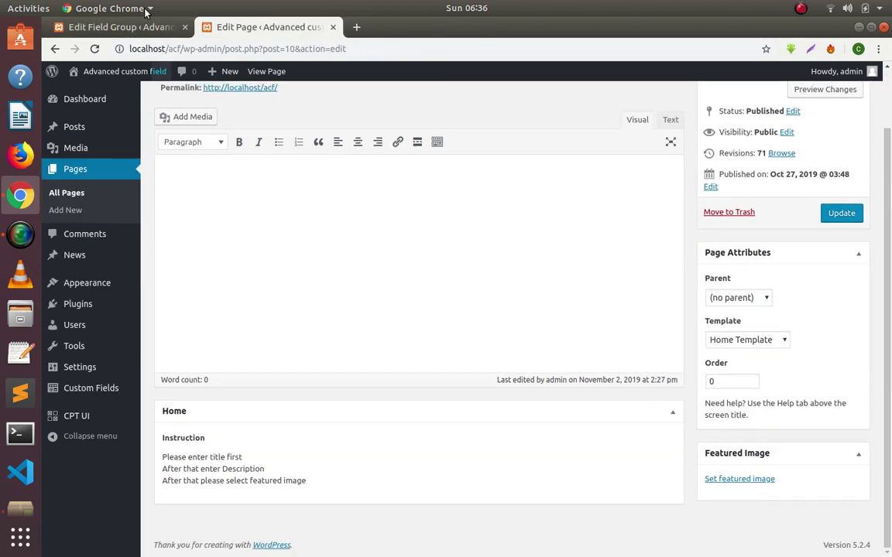
{"action": "left_click", "coordinate": [116, 27]}
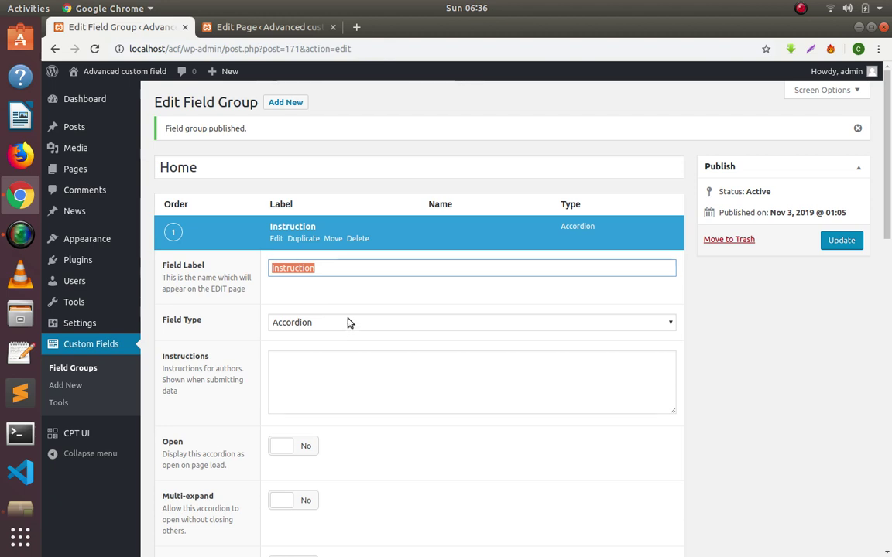
{"action": "key", "text": "BackSpace"}
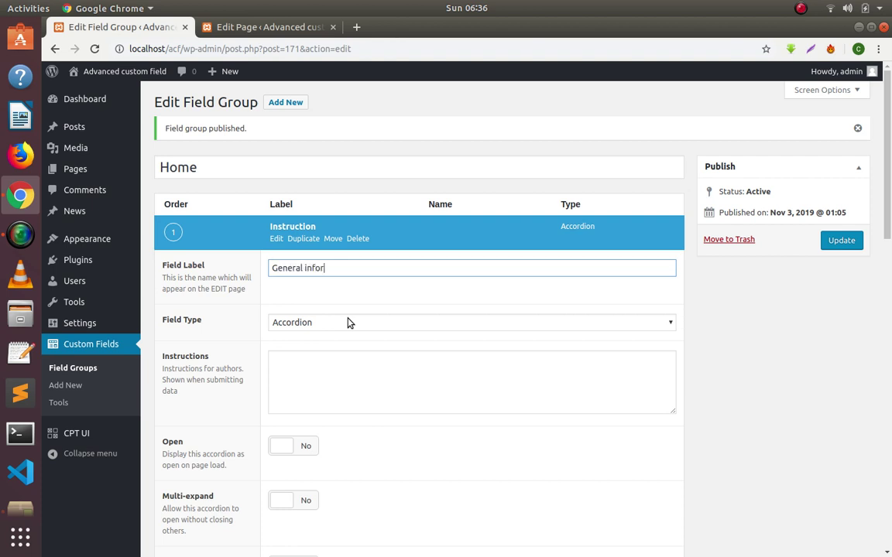
{"action": "type", "text": "ion"}
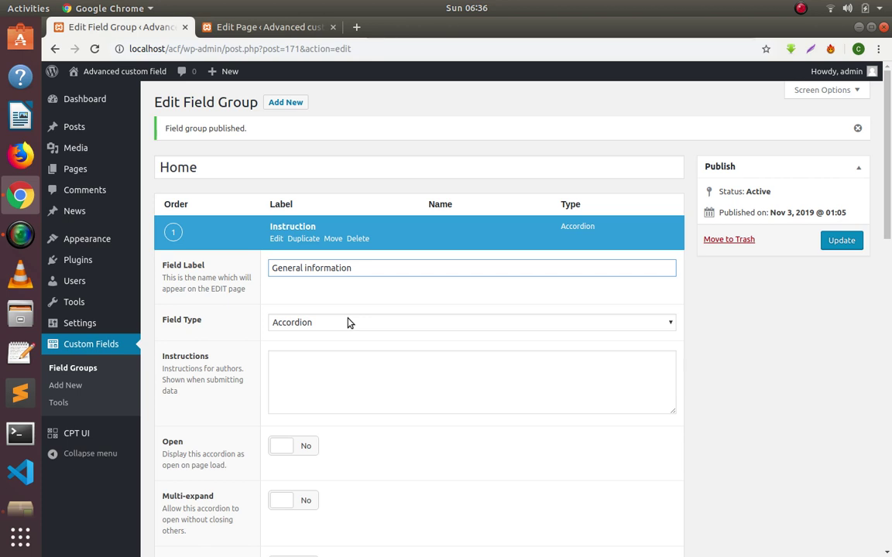
{"action": "scroll", "coordinate": [343, 319], "scroll_direction": "down", "scroll_amount": 1}
{"action": "scroll", "coordinate": [338, 305], "scroll_direction": "down", "scroll_amount": 3}
{"action": "scroll", "coordinate": [342, 308], "scroll_direction": "up", "scroll_amount": 5}
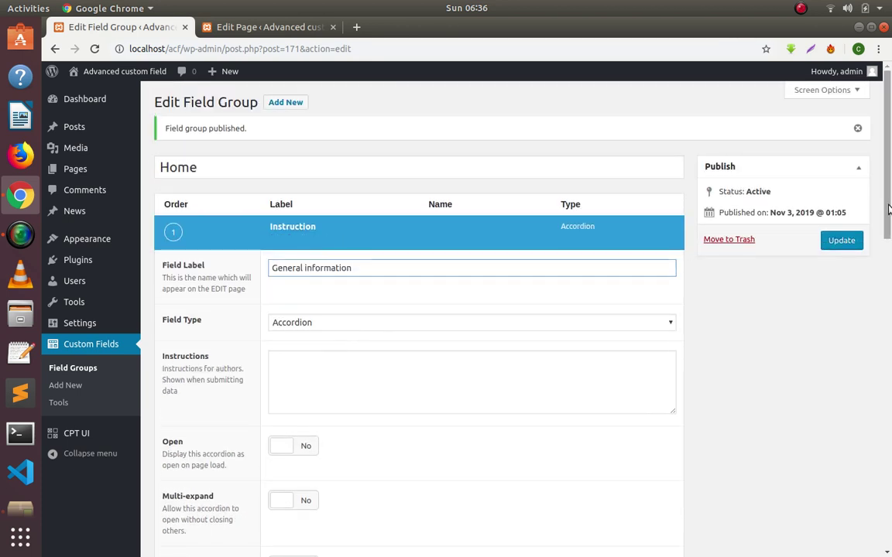
{"action": "left_click", "coordinate": [853, 240]}
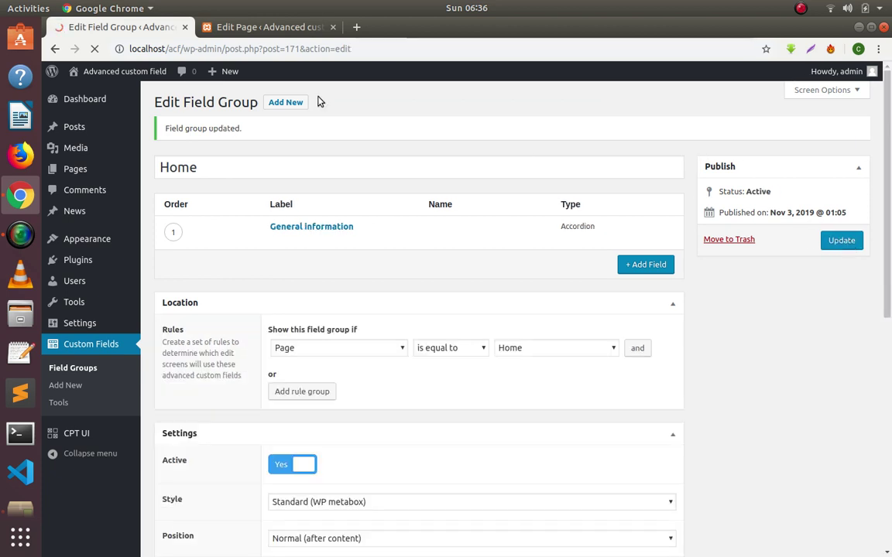
{"action": "left_click", "coordinate": [266, 31]}
{"action": "right_click", "coordinate": [463, 120]}
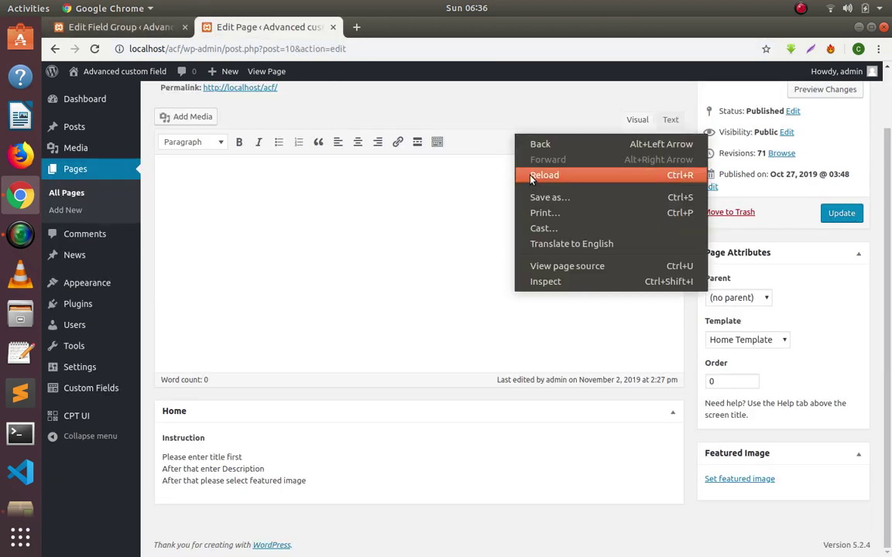
{"action": "left_click", "coordinate": [479, 160]}
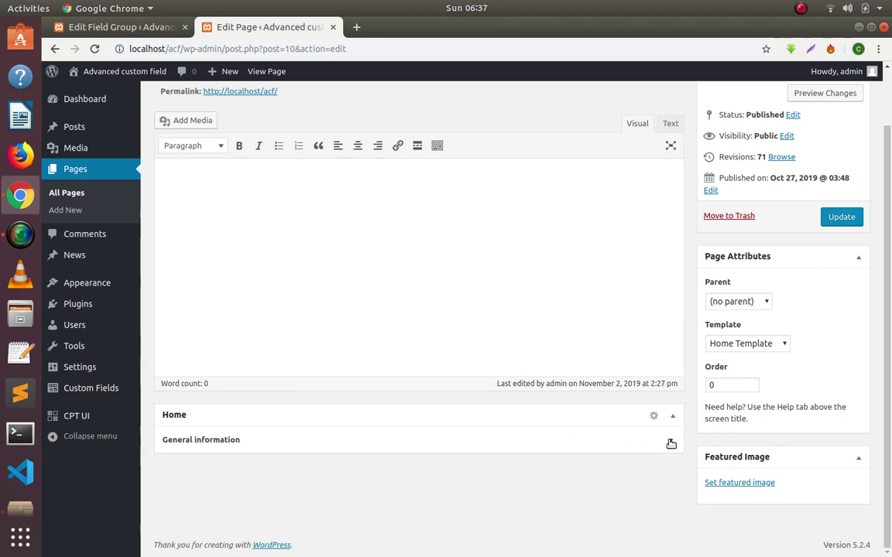
{"action": "left_click", "coordinate": [111, 27]}
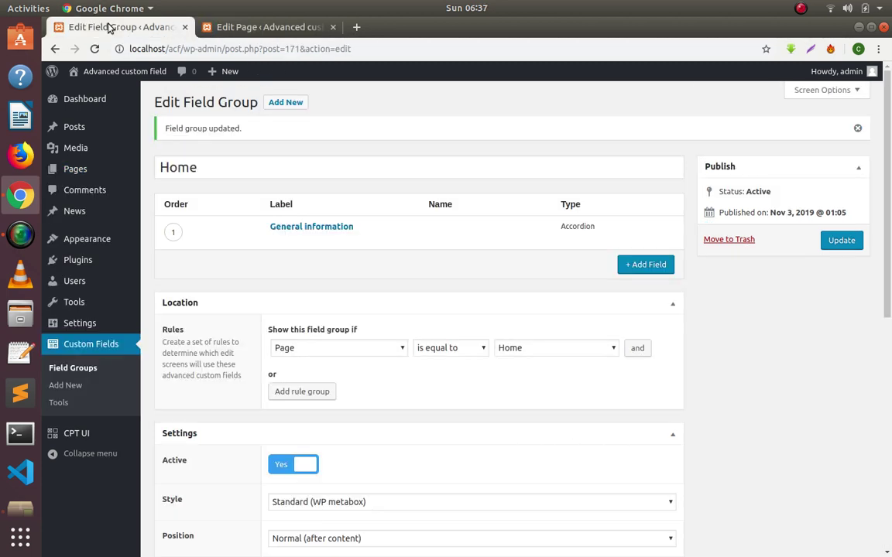
Add a new field labelled 'First Name of the user'.
{"action": "left_click", "coordinate": [628, 265]}
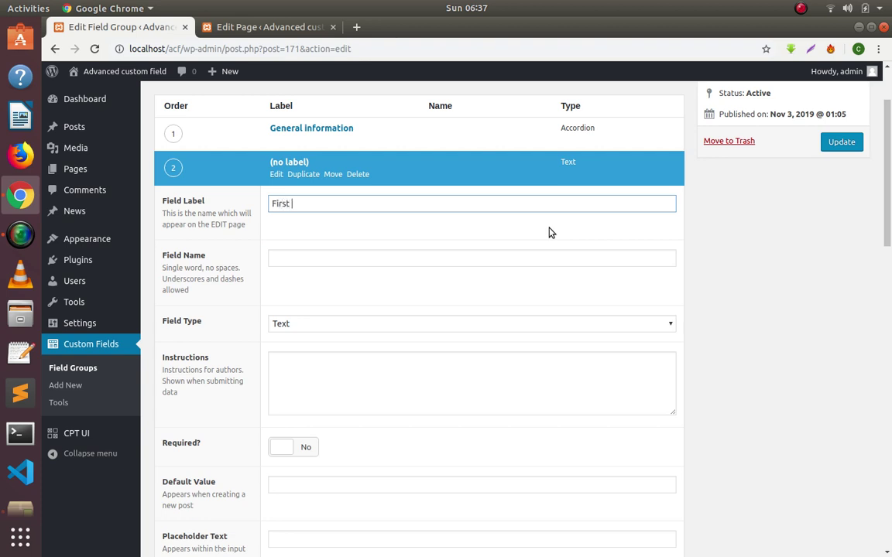
{"action": "type", "text": "First user"}
{"action": "key", "text": "BackSpace"}
{"action": "key", "text": "BackSpace"}
{"action": "key", "text": "BackSpace"}
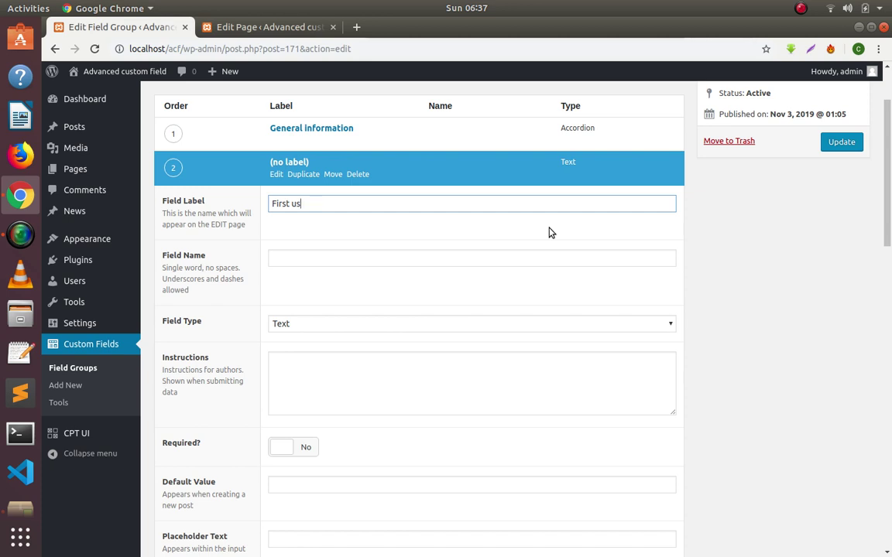
{"action": "type", "text": "name"}
{"action": "key", "text": "BackSpace"}
{"action": "key", "text": "BackSpace"}
{"action": "key", "text": "BackSpace"}
{"action": "key", "text": "BackSpace"}
{"action": "type", "text": "Name of the"}
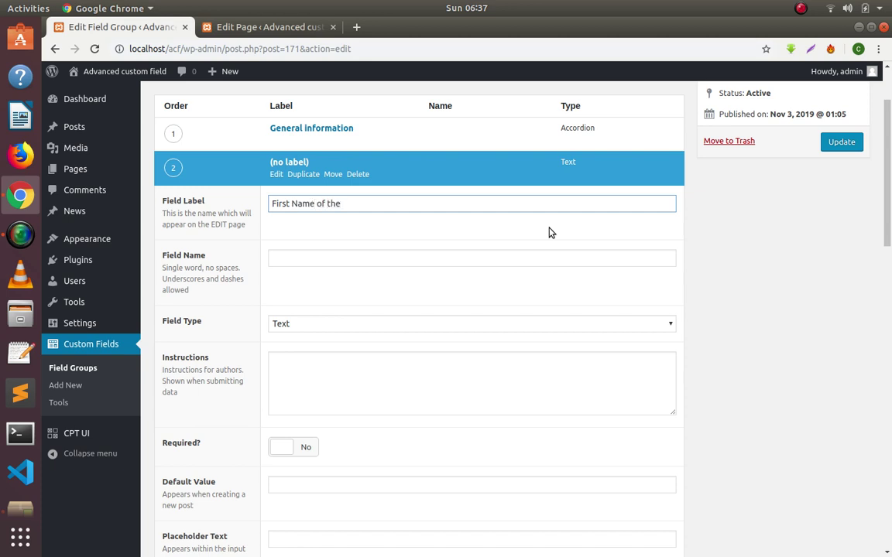
{"action": "type", "text": " u"}
{"action": "type", "text": "user"}
{"action": "key", "text": "BackSpace"}
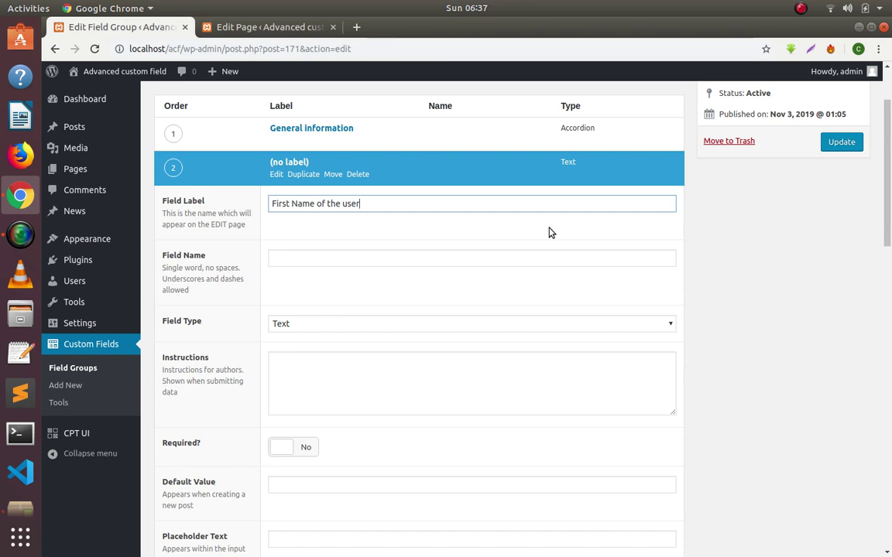
{"action": "type", "text": "r"}
Accept the auto-filled field name first_name_of_the_user and collapse the field's settings.
{"action": "key", "text": "Tab"}
{"action": "scroll", "coordinate": [548, 232], "scroll_direction": "down", "scroll_amount": 3}
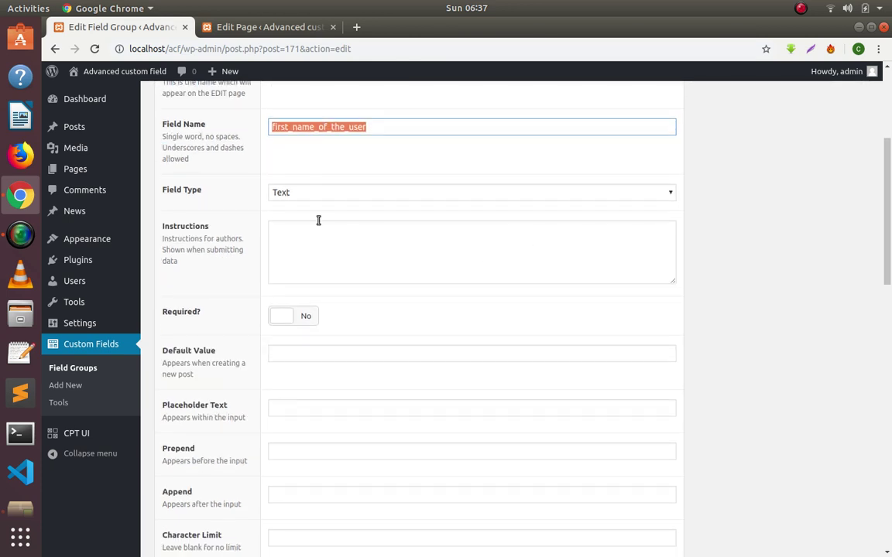
{"action": "left_click", "coordinate": [253, 196]}
{"action": "scroll", "coordinate": [256, 200], "scroll_direction": "down", "scroll_amount": 6}
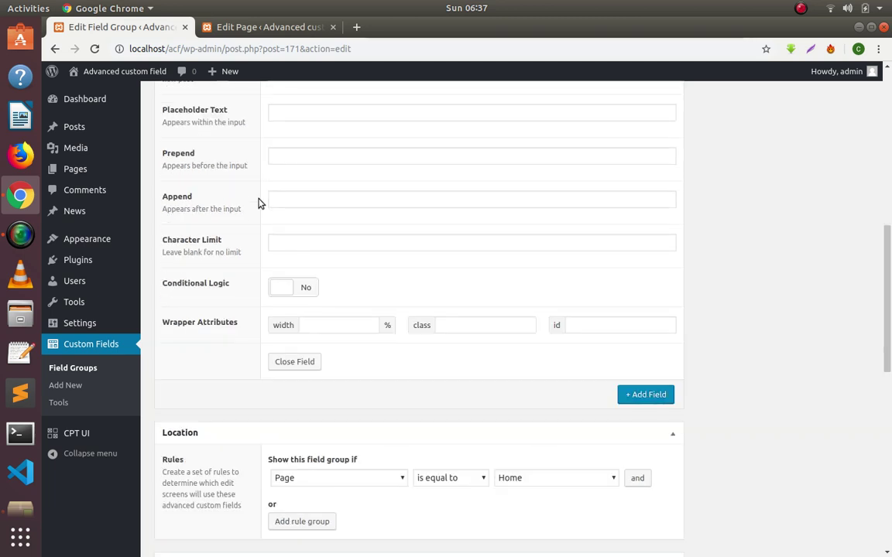
{"action": "scroll", "coordinate": [260, 203], "scroll_direction": "up", "scroll_amount": 10}
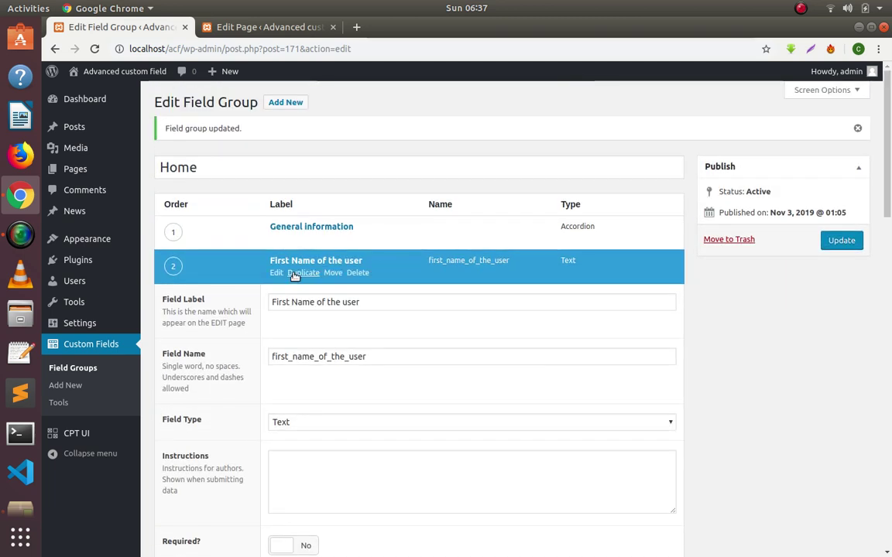
{"action": "left_click", "coordinate": [276, 273]}
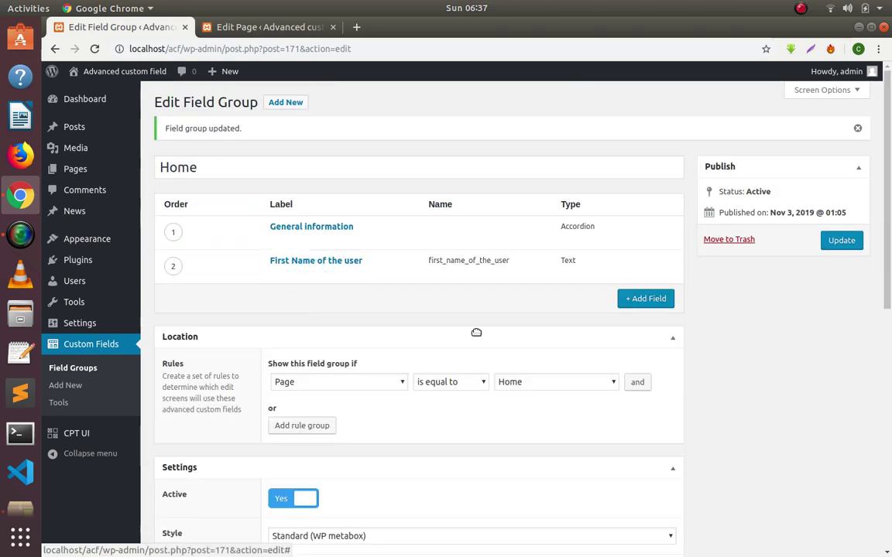
Add a 'Last Name of the user' field with its auto-filled name, collapse it, and save the group.
{"action": "left_click", "coordinate": [639, 300]}
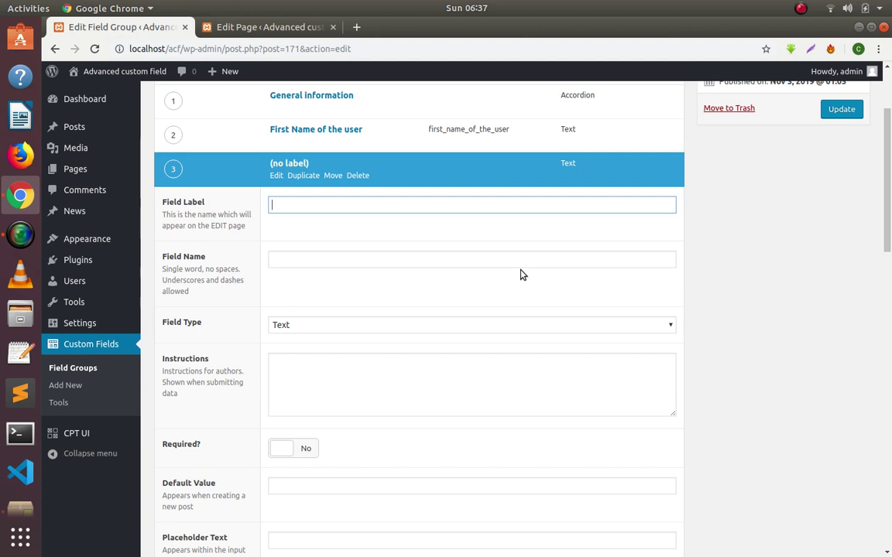
{"action": "type", "text": "Last Name of the user"}
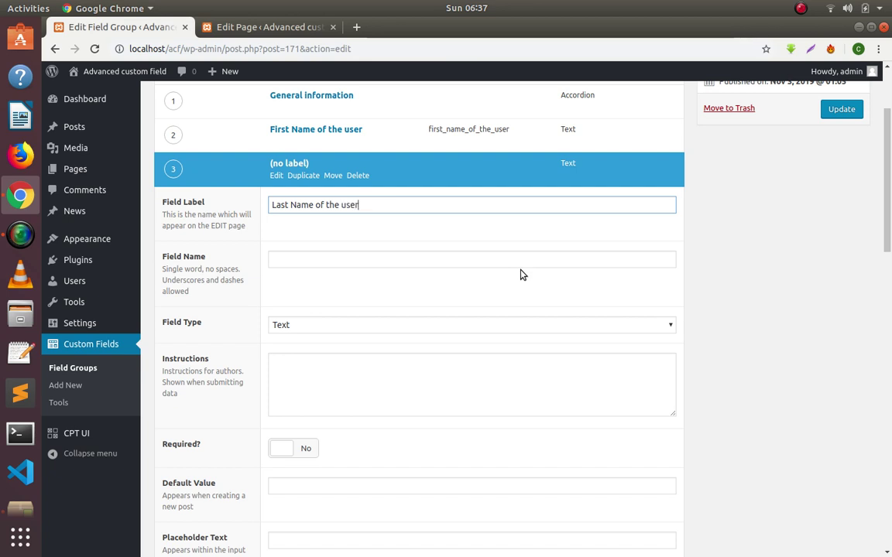
{"action": "key", "text": "Tab"}
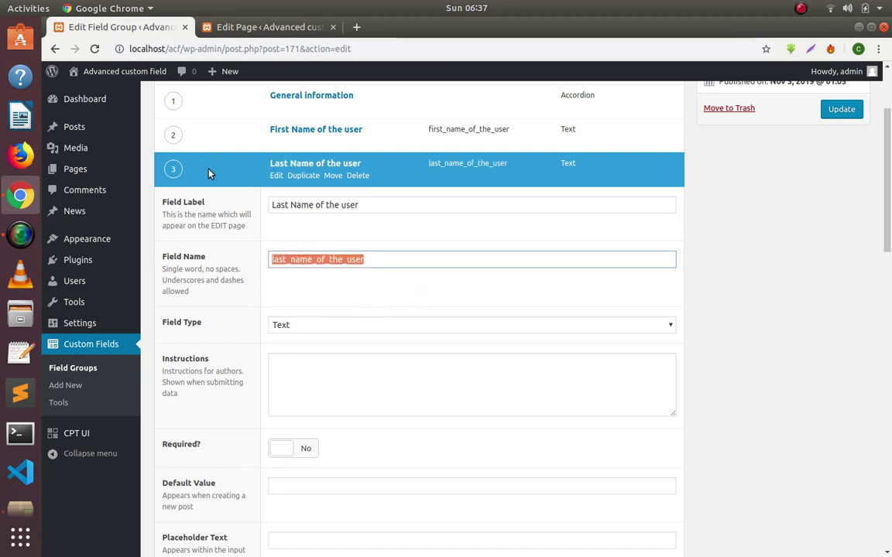
{"action": "left_click", "coordinate": [276, 177]}
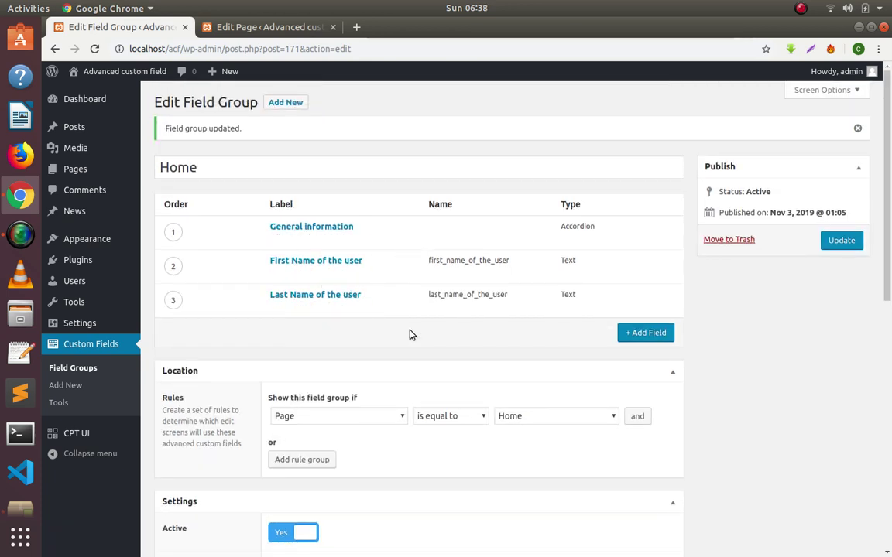
{"action": "left_click", "coordinate": [836, 245]}
{"action": "left_click", "coordinate": [237, 28]}
{"action": "right_click", "coordinate": [504, 109]}
{"action": "left_click", "coordinate": [518, 145]}
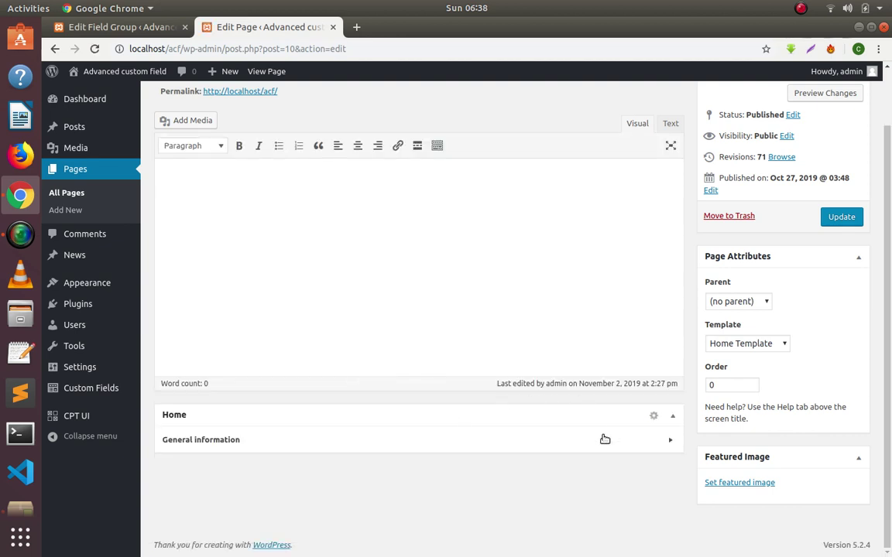
{"action": "left_click", "coordinate": [605, 439]}
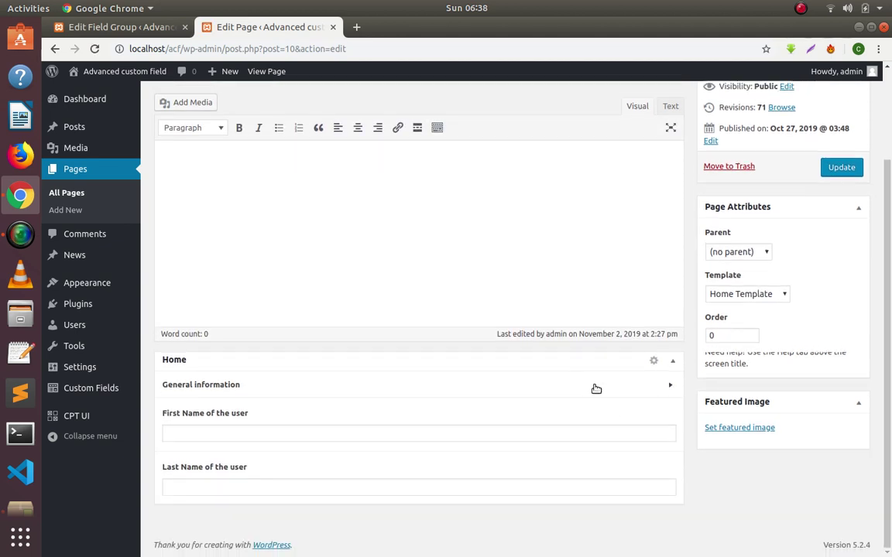
{"action": "left_click", "coordinate": [594, 388]}
{"action": "left_click", "coordinate": [593, 443]}
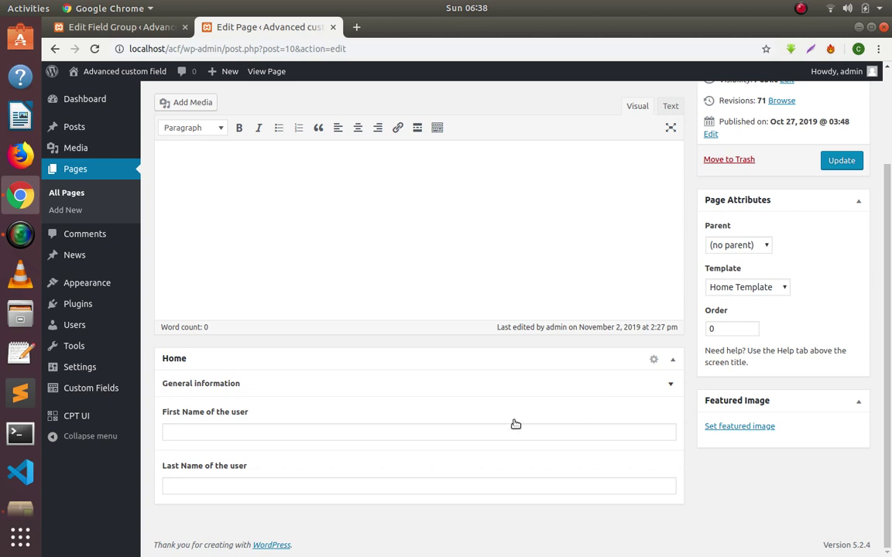
{"action": "left_click", "coordinate": [281, 450]}
{"action": "left_click", "coordinate": [281, 449]}
{"action": "left_click", "coordinate": [295, 393]}
{"action": "left_click", "coordinate": [116, 27]}
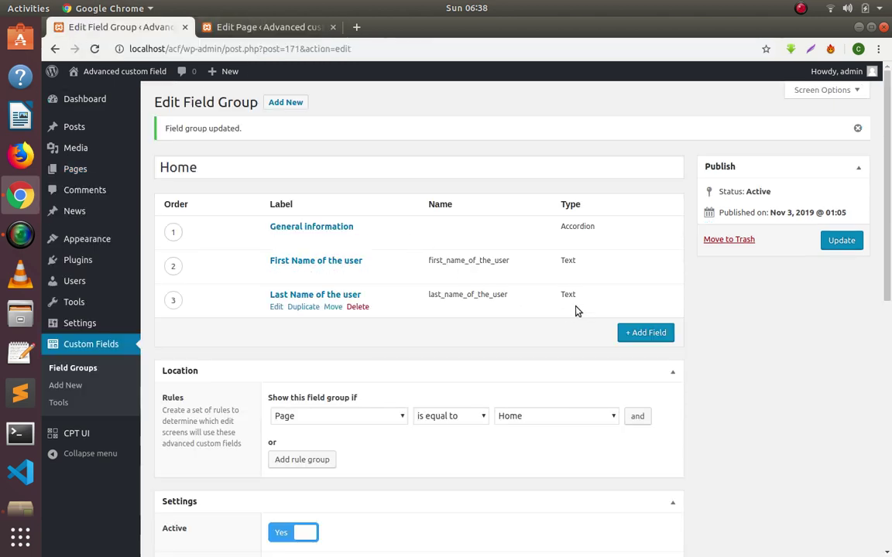
Add a field labelled 'Contact details' and set its type to Accordion.
{"action": "left_click", "coordinate": [645, 332]}
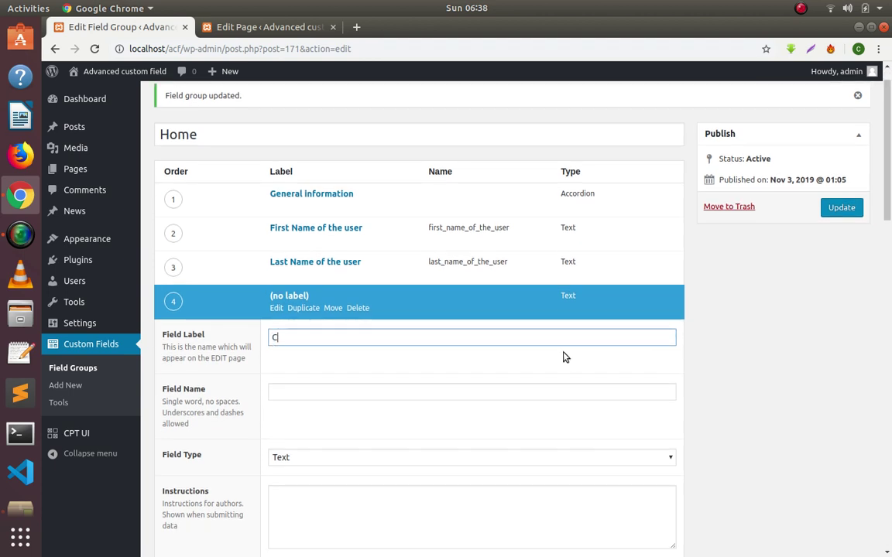
{"action": "type", "text": "Contact details"}
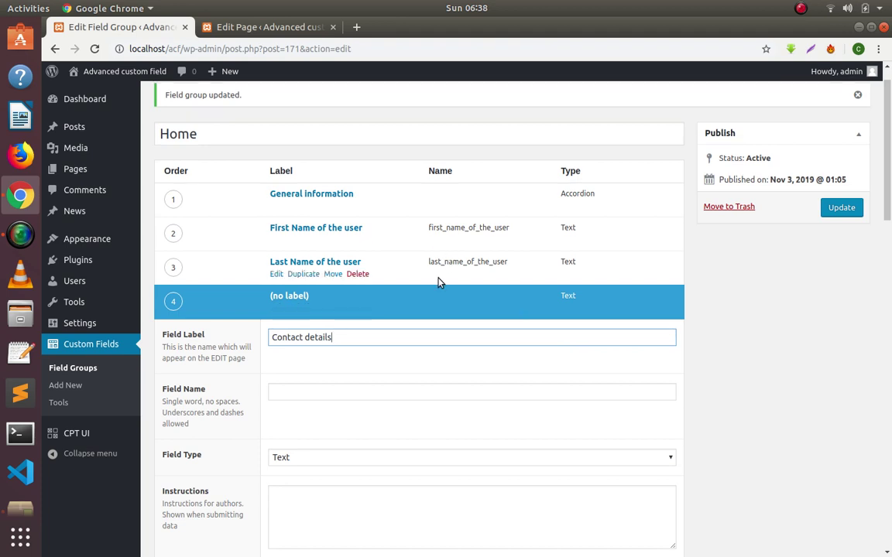
{"action": "scroll", "coordinate": [418, 302], "scroll_direction": "down", "scroll_amount": 3}
{"action": "left_click", "coordinate": [354, 326]}
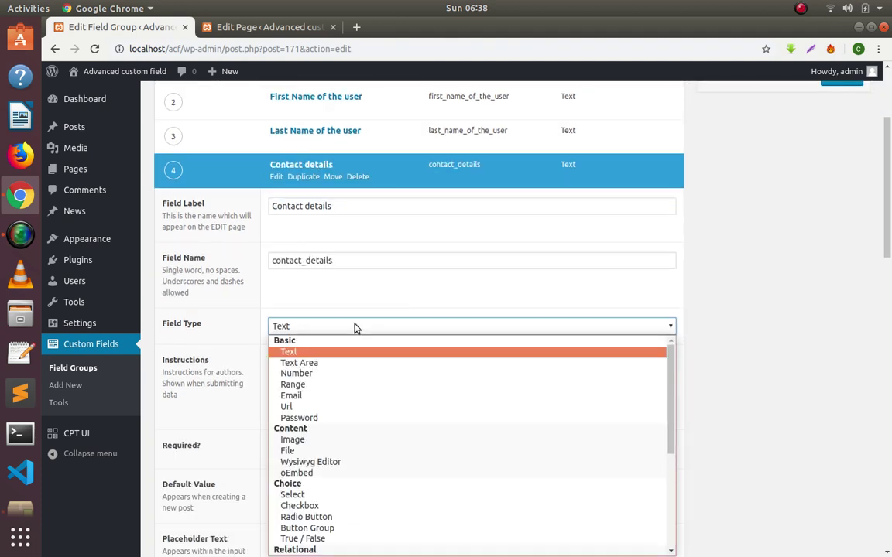
{"action": "scroll", "coordinate": [382, 398], "scroll_direction": "down", "scroll_amount": 5}
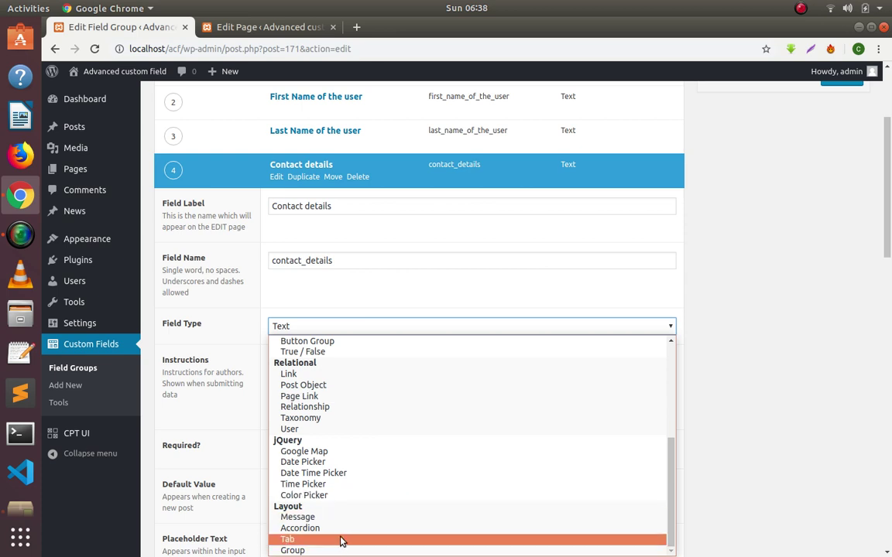
{"action": "left_click", "coordinate": [343, 518]}
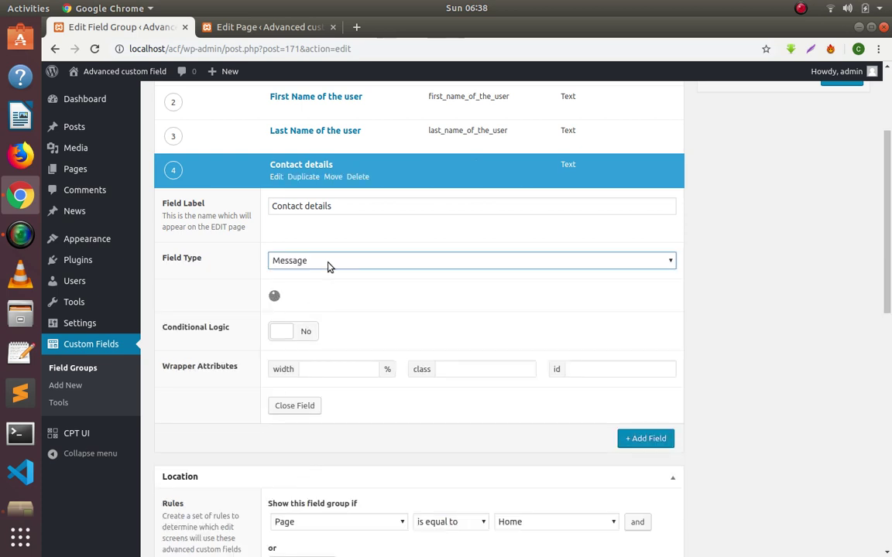
{"action": "left_click", "coordinate": [328, 266]}
{"action": "scroll", "coordinate": [344, 476], "scroll_direction": "down", "scroll_amount": 1}
{"action": "left_click", "coordinate": [335, 469]}
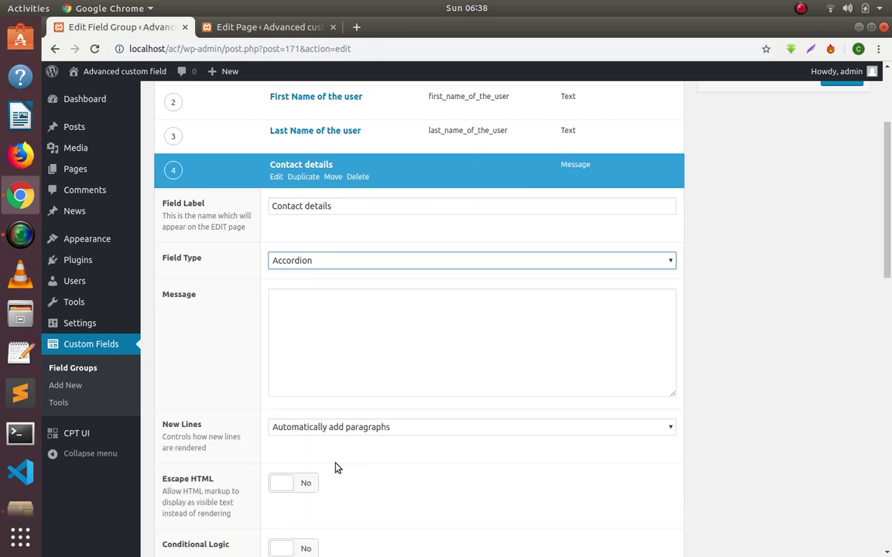
Collapse the Contact details settings and update the Home field group.
{"action": "scroll", "coordinate": [328, 324], "scroll_direction": "down", "scroll_amount": 5}
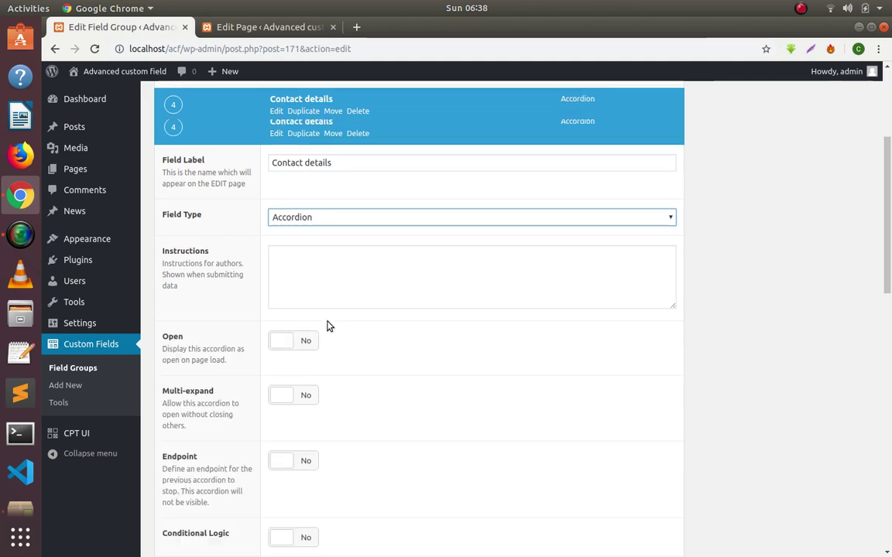
{"action": "scroll", "coordinate": [330, 271], "scroll_direction": "up", "scroll_amount": 3}
{"action": "scroll", "coordinate": [331, 325], "scroll_direction": "up", "scroll_amount": 5}
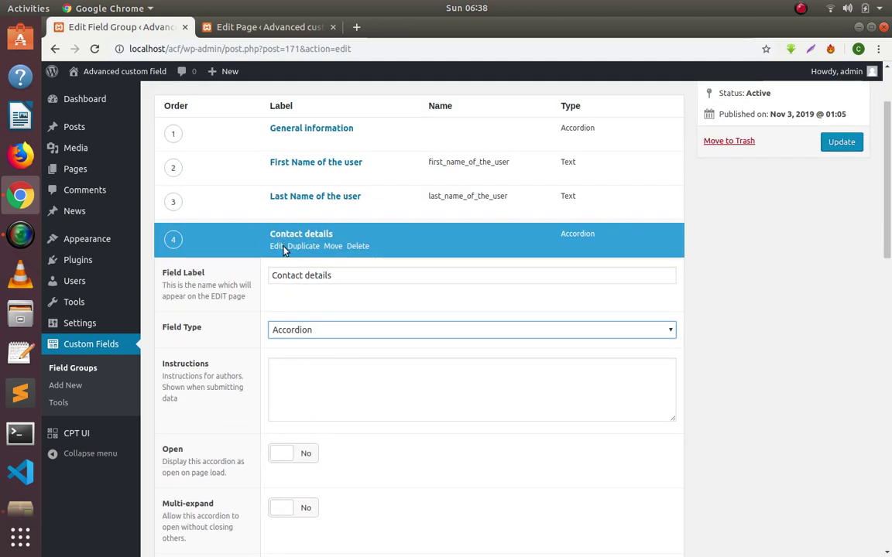
{"action": "left_click", "coordinate": [277, 246]}
{"action": "scroll", "coordinate": [527, 260], "scroll_direction": "down", "scroll_amount": 3}
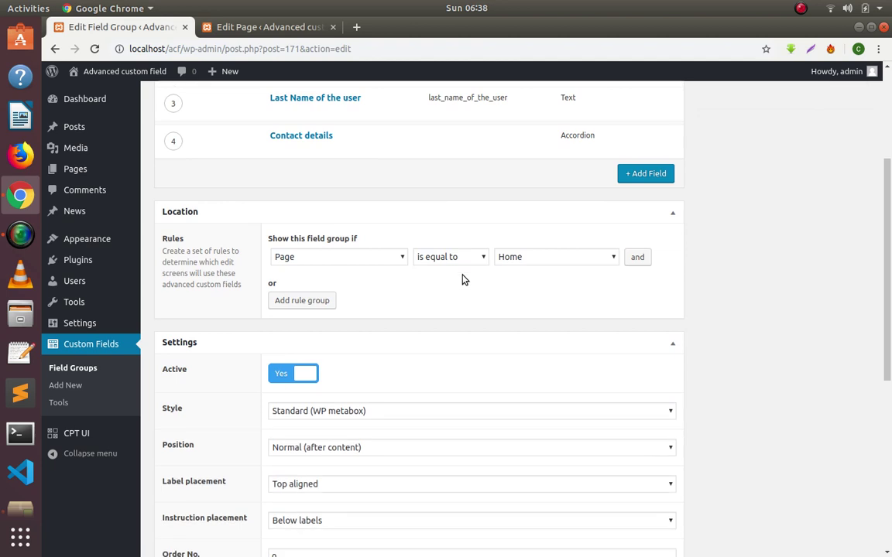
{"action": "scroll", "coordinate": [619, 194], "scroll_direction": "up", "scroll_amount": 3}
{"action": "left_click", "coordinate": [842, 175]}
Reload the Home page editor to check General information, then add a fifth field to the Home group.
{"action": "left_click", "coordinate": [278, 27]}
{"action": "right_click", "coordinate": [568, 92]}
{"action": "left_click", "coordinate": [590, 118]}
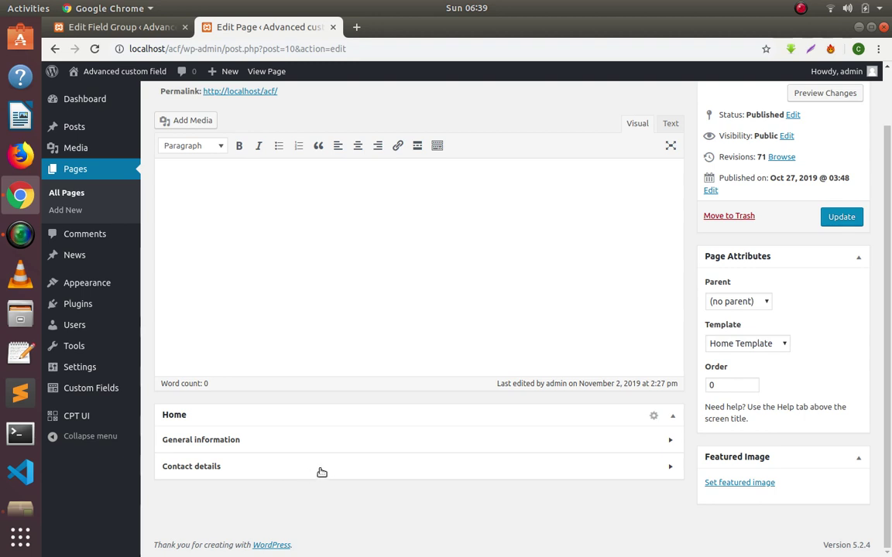
{"action": "left_click", "coordinate": [342, 439]}
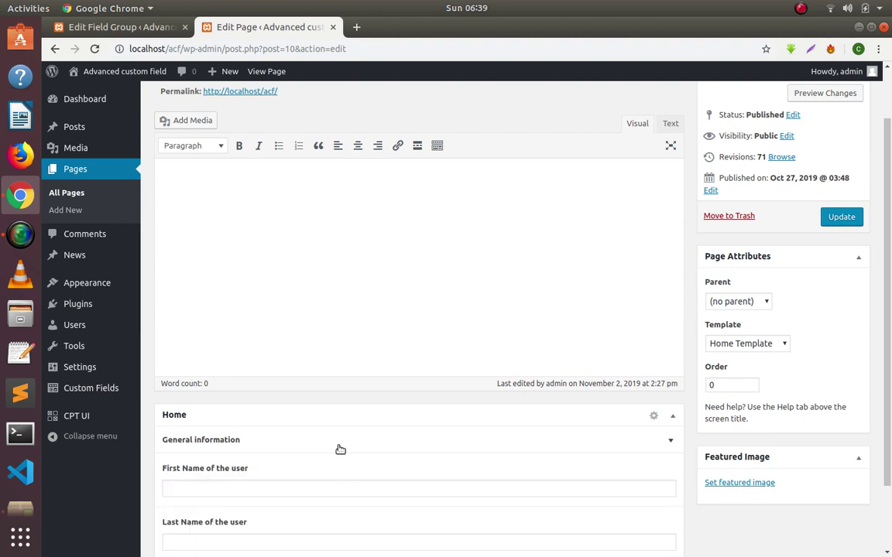
{"action": "left_click", "coordinate": [341, 438]}
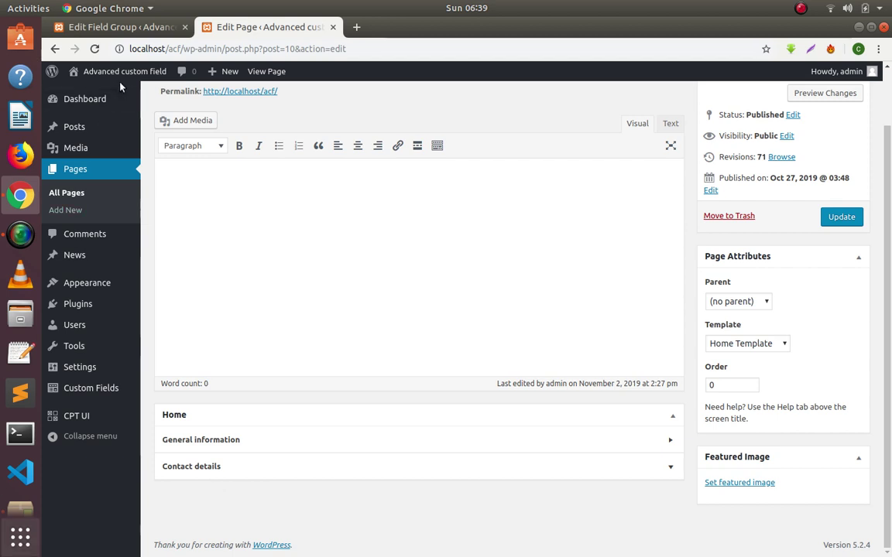
{"action": "left_click", "coordinate": [116, 27]}
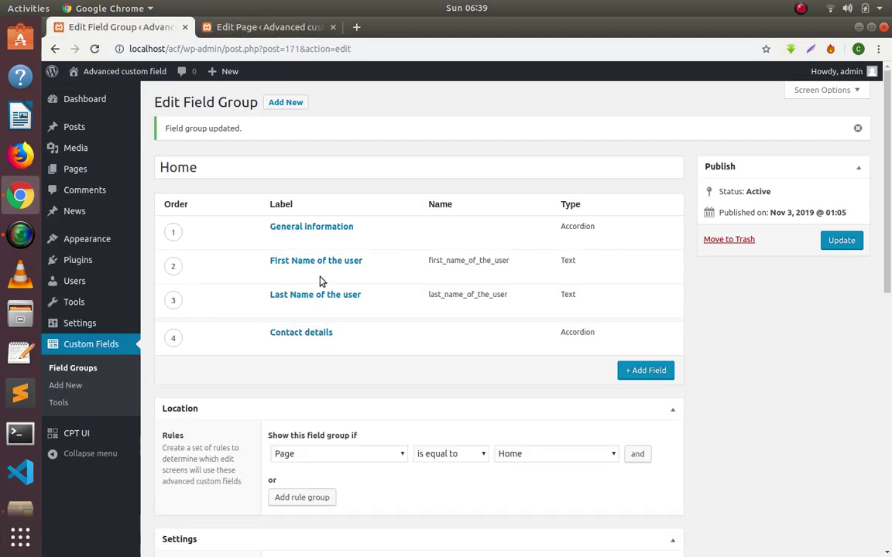
{"action": "left_click", "coordinate": [646, 371]}
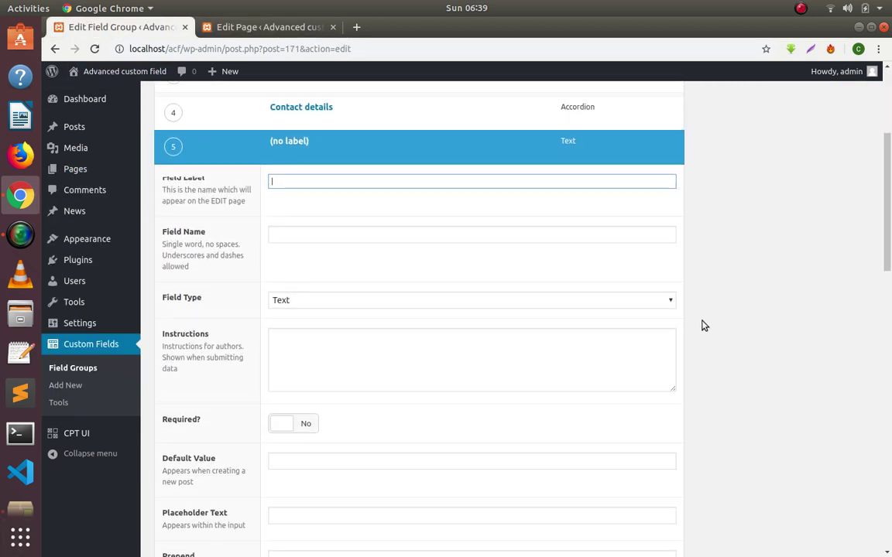
Label the fifth field 'Address Information' so its name regenerates as address_information.
{"action": "type", "text": "Address"}
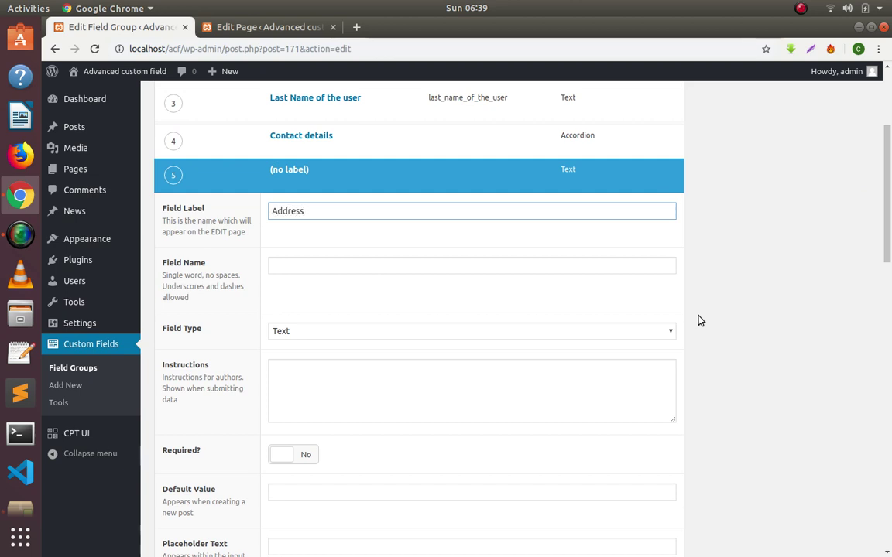
{"action": "key", "text": "Tab"}
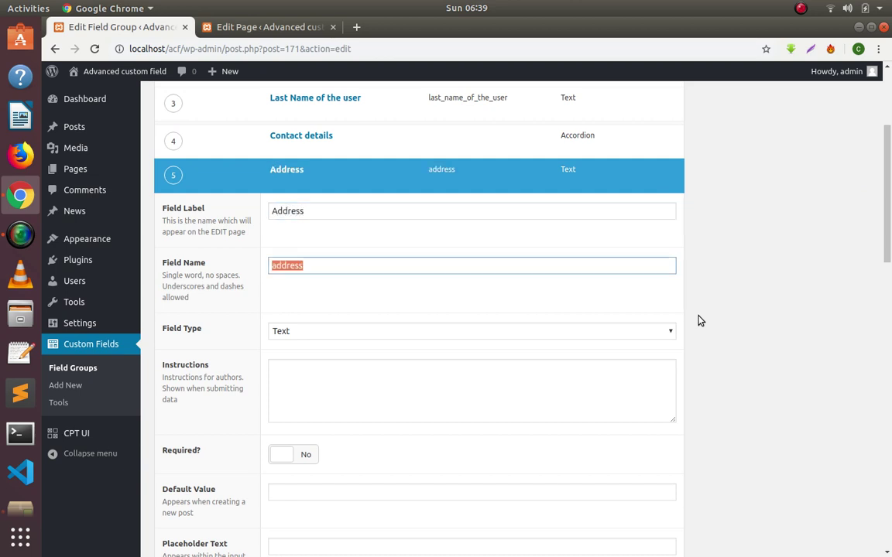
{"action": "key", "text": "shift+Tab"}
{"action": "key", "text": "Right"}
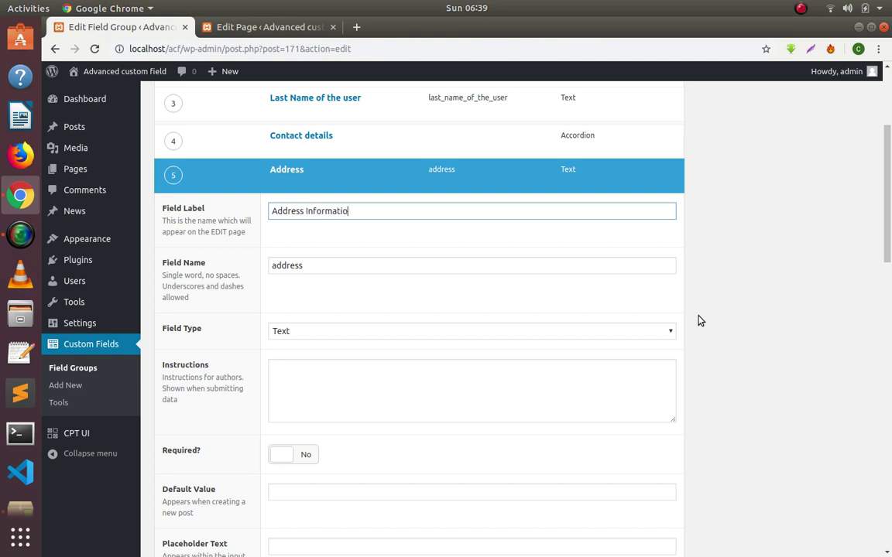
{"action": "key", "text": "Tab"}
{"action": "key", "text": "BackSpace"}
{"action": "key", "text": "shift+Tab"}
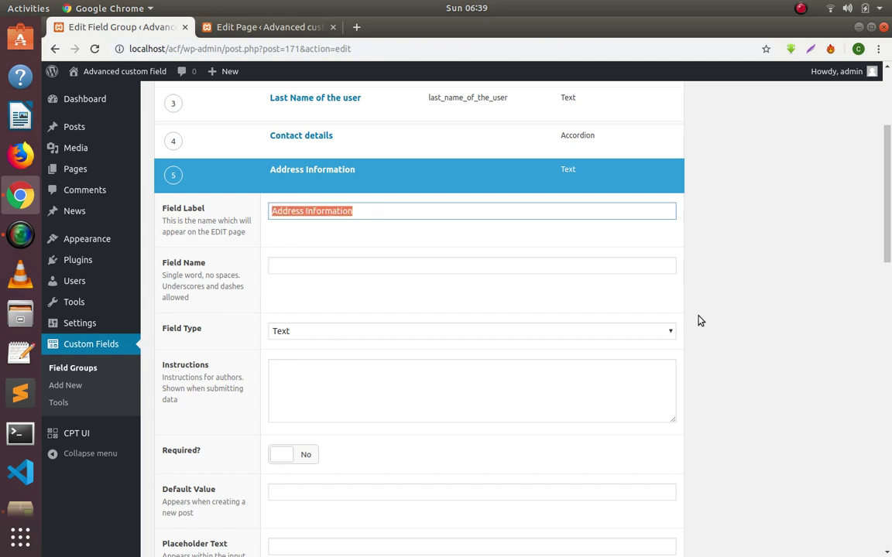
{"action": "key", "text": "Tab"}
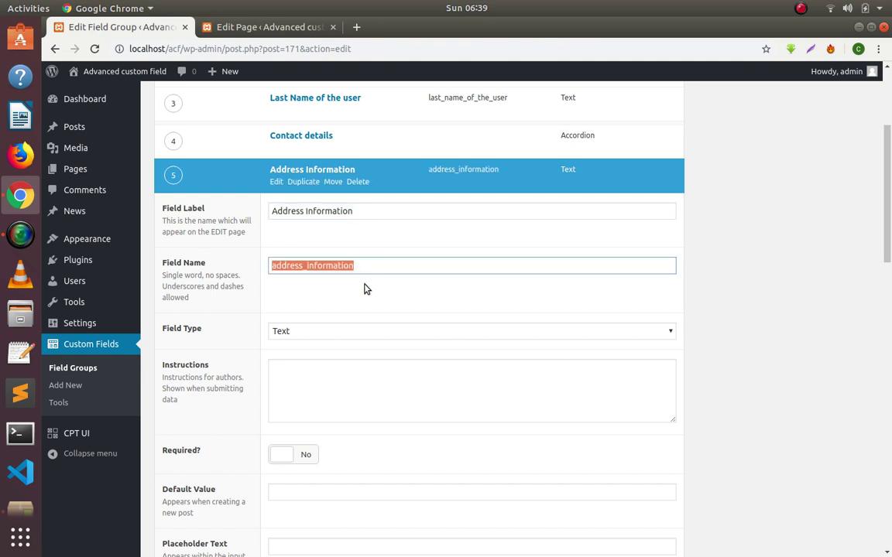
Make Address Information a Text Area and update the Home field group.
{"action": "scroll", "coordinate": [344, 296], "scroll_direction": "down", "scroll_amount": 1}
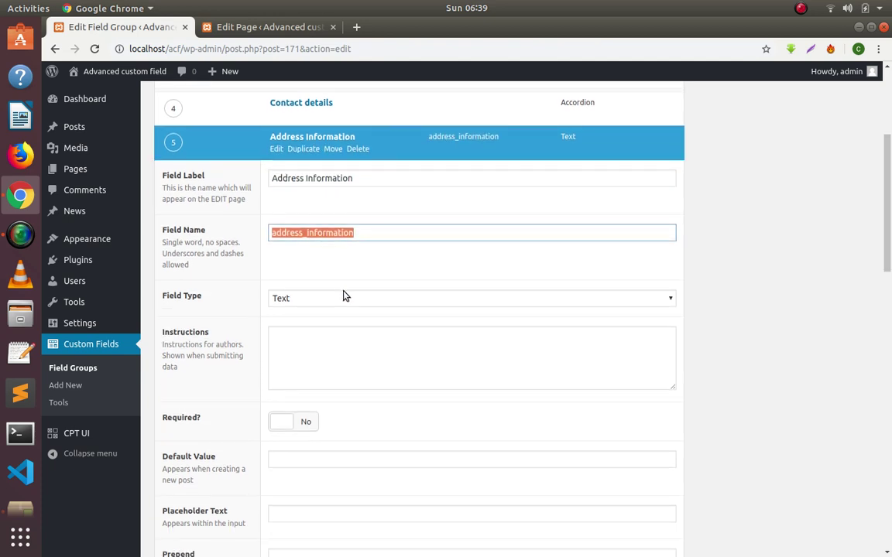
{"action": "left_click", "coordinate": [284, 302]}
{"action": "left_click", "coordinate": [294, 335]}
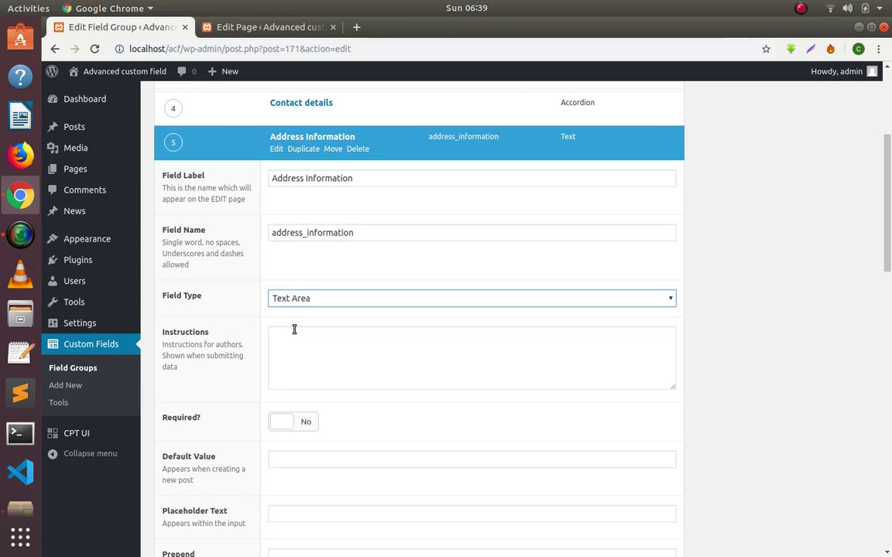
{"action": "left_click", "coordinate": [276, 150]}
{"action": "scroll", "coordinate": [841, 187], "scroll_direction": "up", "scroll_amount": 3}
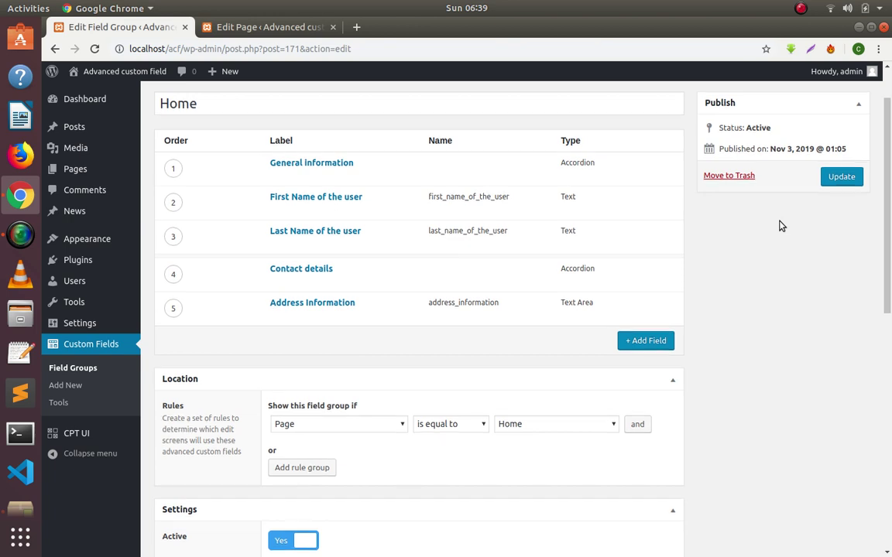
{"action": "left_click", "coordinate": [849, 241]}
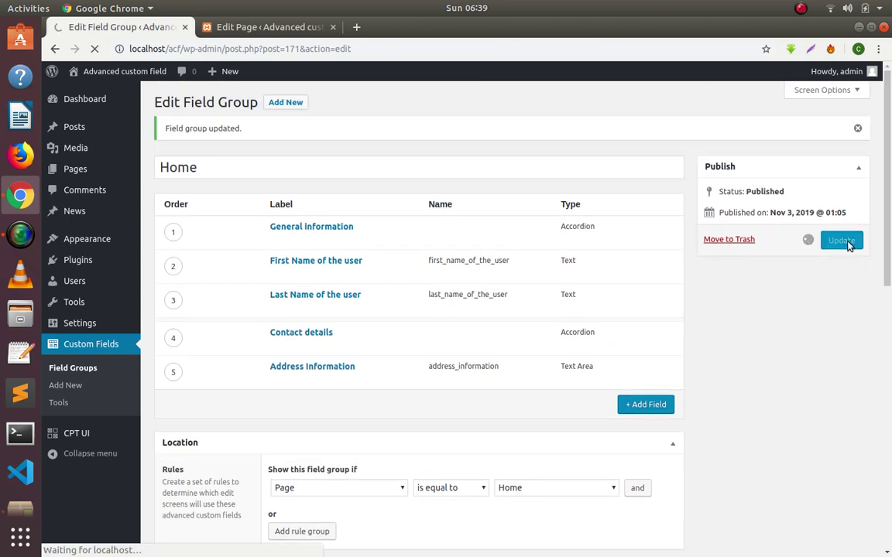
Reload the Home page editor and preview the General information and Contact details sections.
{"action": "left_click", "coordinate": [266, 31]}
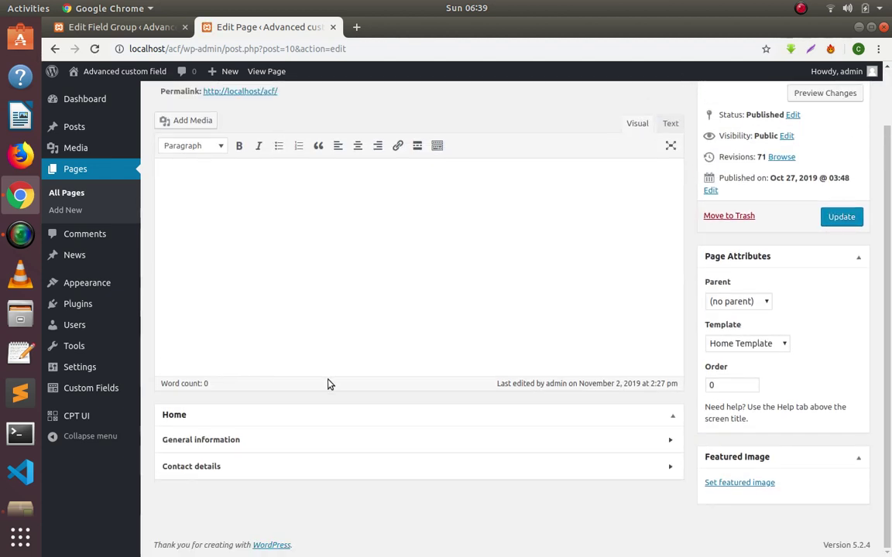
{"action": "right_click", "coordinate": [431, 116]}
{"action": "left_click", "coordinate": [449, 161]}
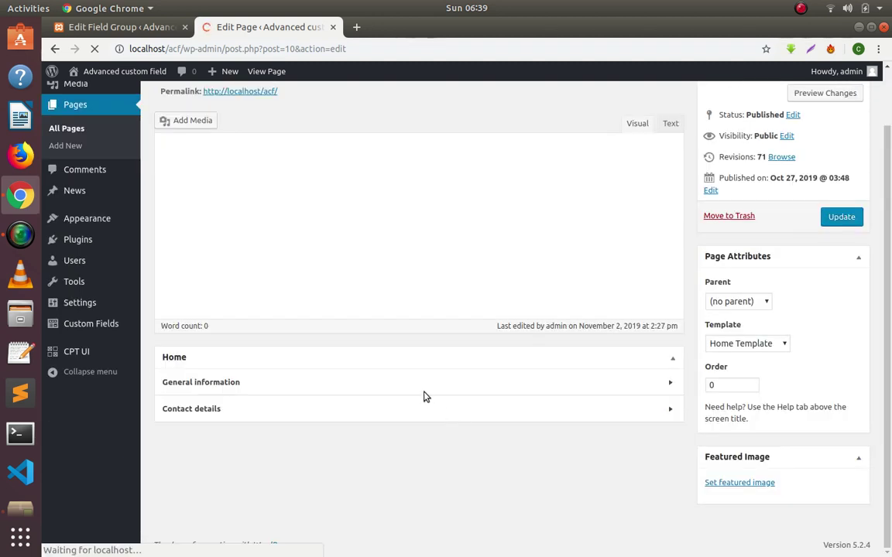
{"action": "left_click", "coordinate": [230, 449]}
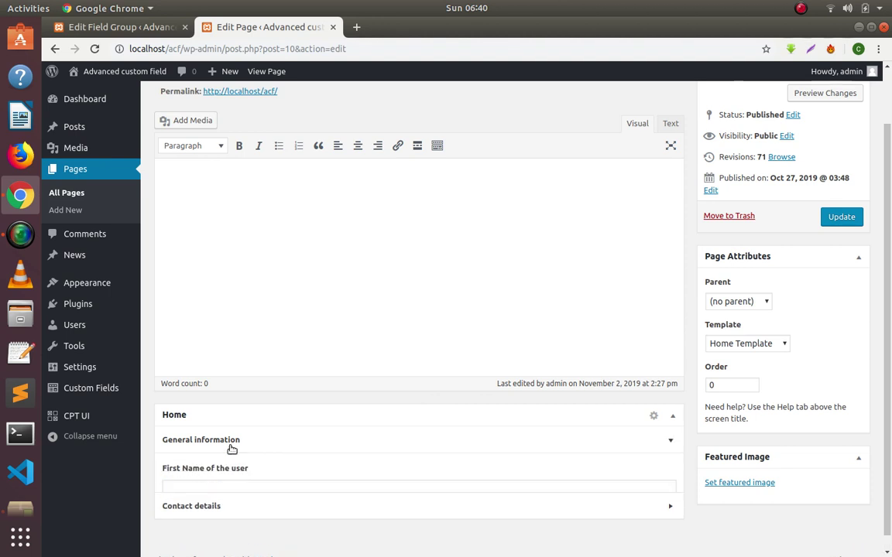
{"action": "left_click", "coordinate": [230, 450]}
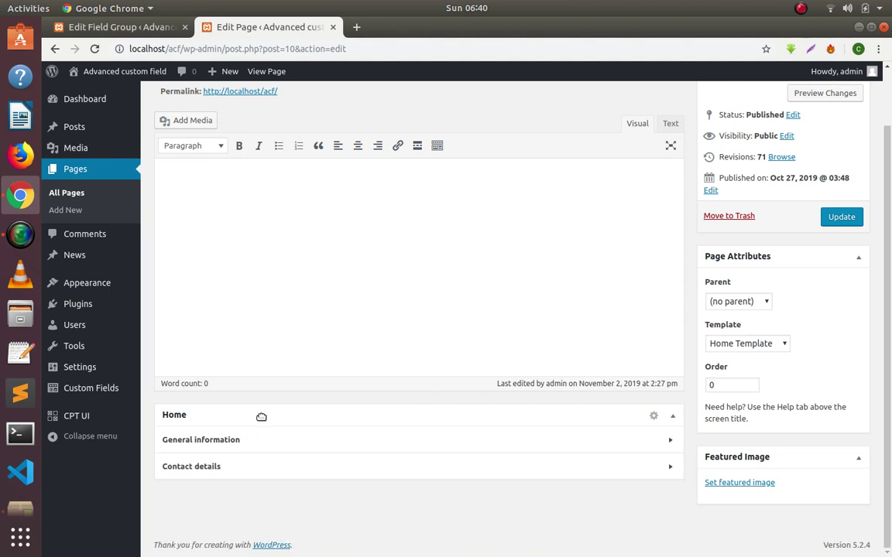
{"action": "left_click", "coordinate": [265, 439]}
{"action": "scroll", "coordinate": [266, 441], "scroll_direction": "down", "scroll_amount": 2}
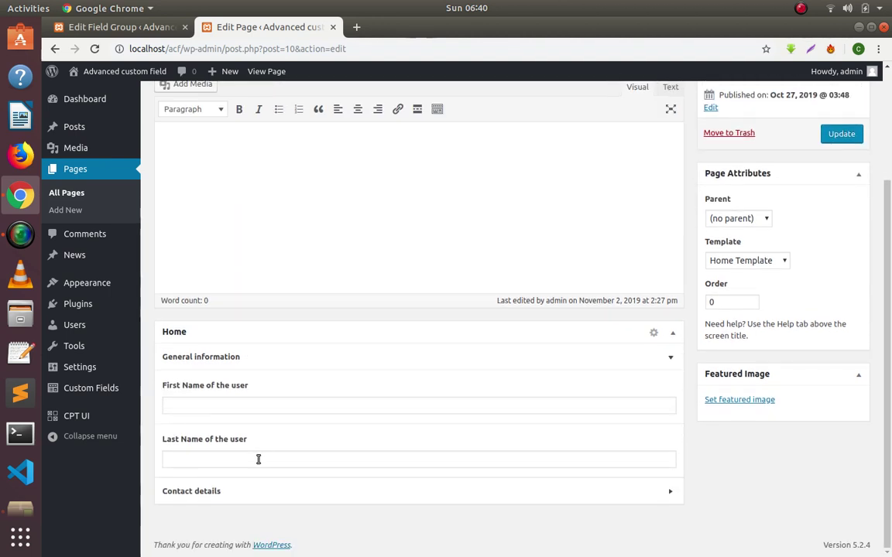
{"action": "left_click", "coordinate": [282, 360]}
{"action": "left_click", "coordinate": [303, 471]}
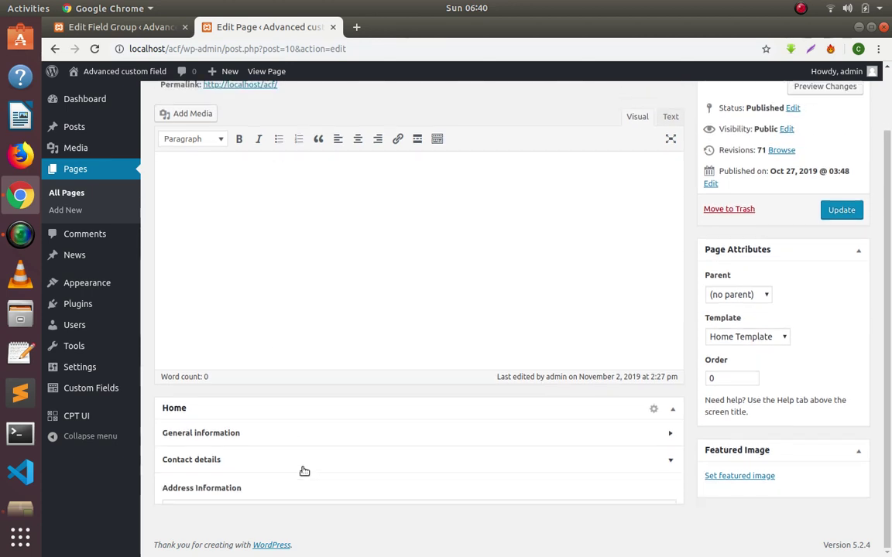
{"action": "scroll", "coordinate": [304, 464], "scroll_direction": "down", "scroll_amount": 2}
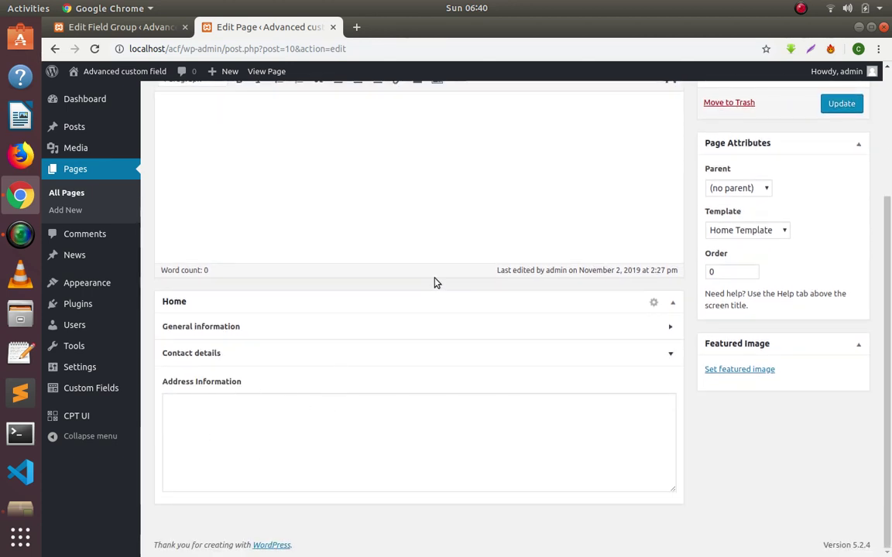
{"action": "scroll", "coordinate": [435, 283], "scroll_direction": "up", "scroll_amount": 3}
{"action": "left_click", "coordinate": [133, 28]}
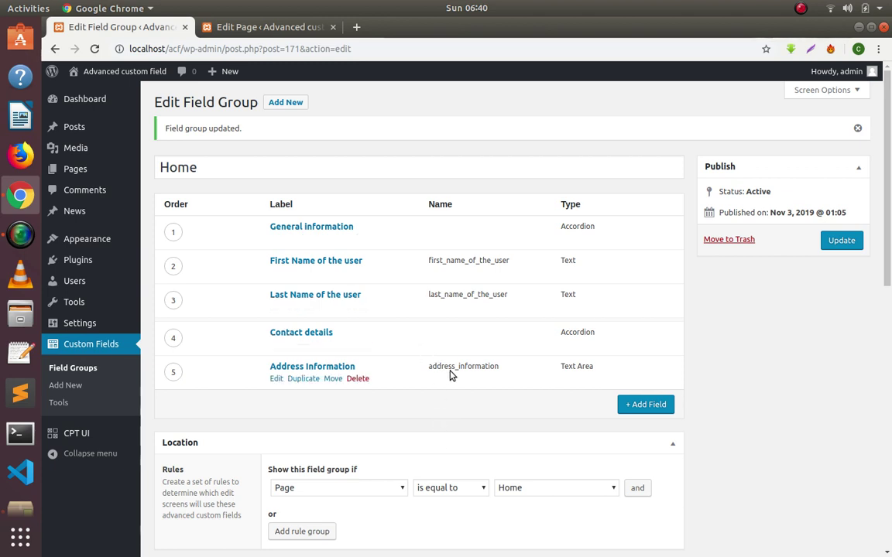
{"action": "left_click", "coordinate": [20, 234]}
{"action": "left_click", "coordinate": [528, 90]}
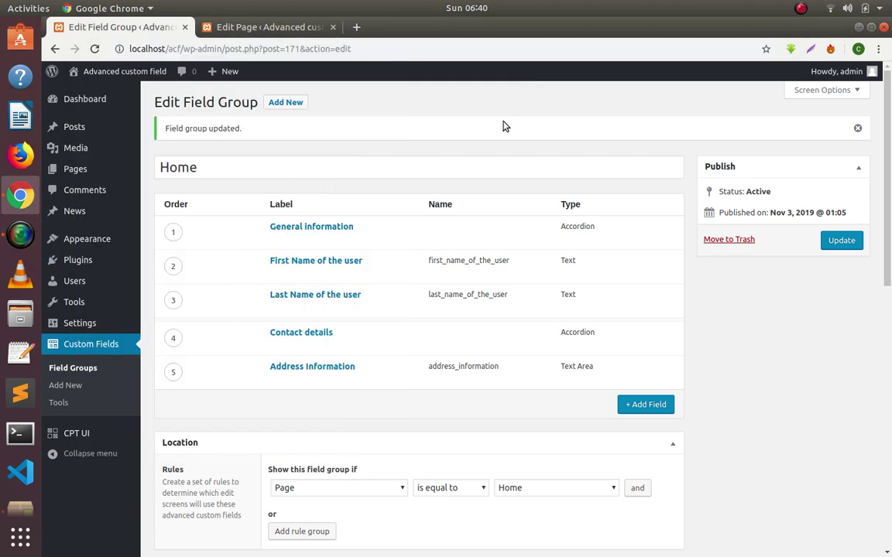
{"action": "scroll", "coordinate": [474, 161], "scroll_direction": "down", "scroll_amount": 2}
{"action": "scroll", "coordinate": [475, 162], "scroll_direction": "up", "scroll_amount": 1}
{"action": "scroll", "coordinate": [476, 163], "scroll_direction": "up", "scroll_amount": 3}
{"action": "mouse_move", "coordinate": [354, 242]}
{"action": "left_click", "coordinate": [357, 239]}
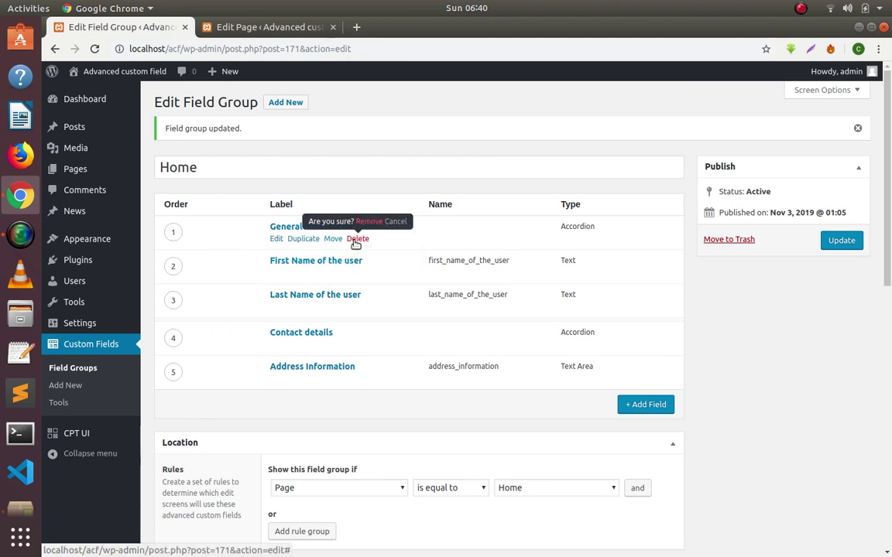
{"action": "left_click", "coordinate": [374, 229]}
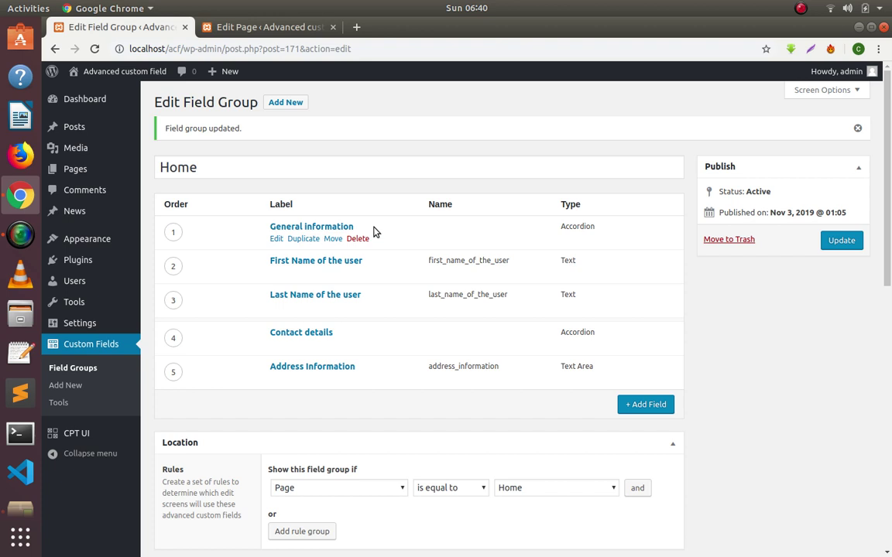
{"action": "left_click", "coordinate": [361, 239]}
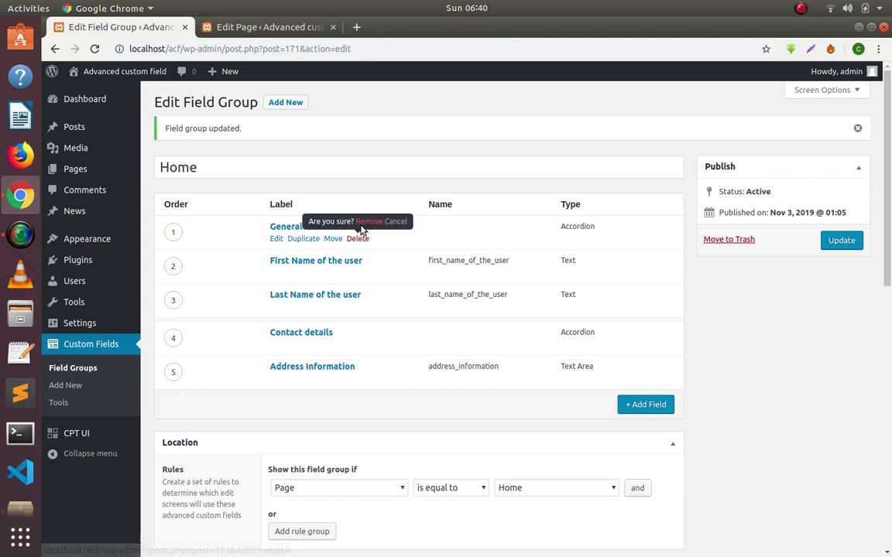
{"action": "left_click", "coordinate": [364, 226]}
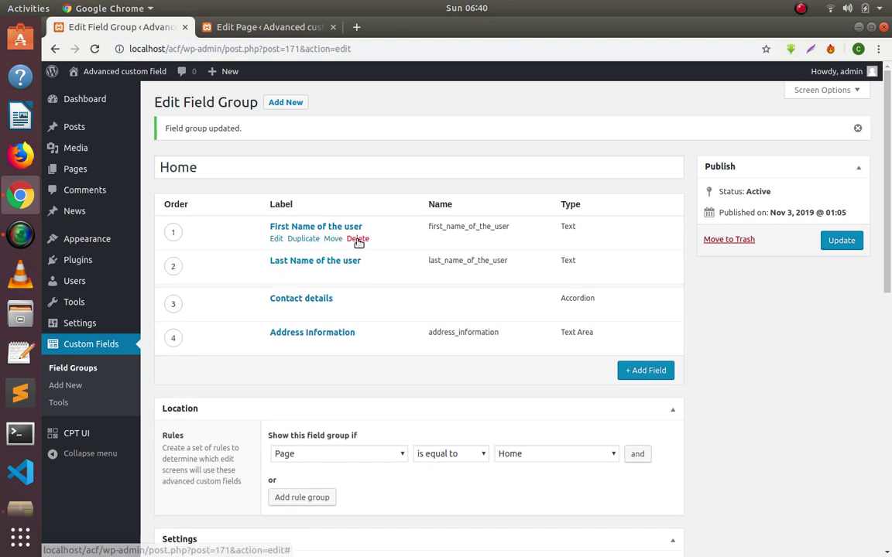
{"action": "left_click", "coordinate": [357, 238]}
{"action": "left_click", "coordinate": [361, 222]}
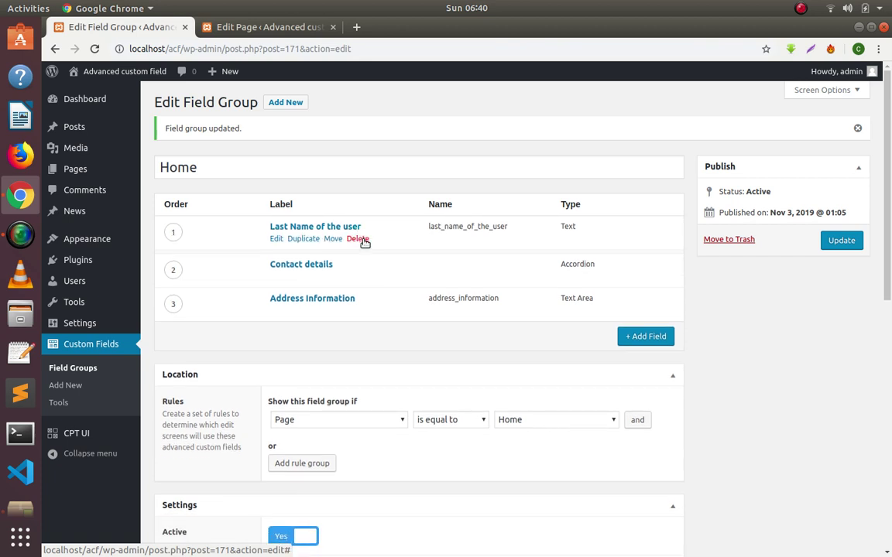
{"action": "left_click", "coordinate": [361, 239]}
{"action": "left_click", "coordinate": [373, 223]}
{"action": "left_click", "coordinate": [358, 238]}
{"action": "left_click", "coordinate": [367, 230]}
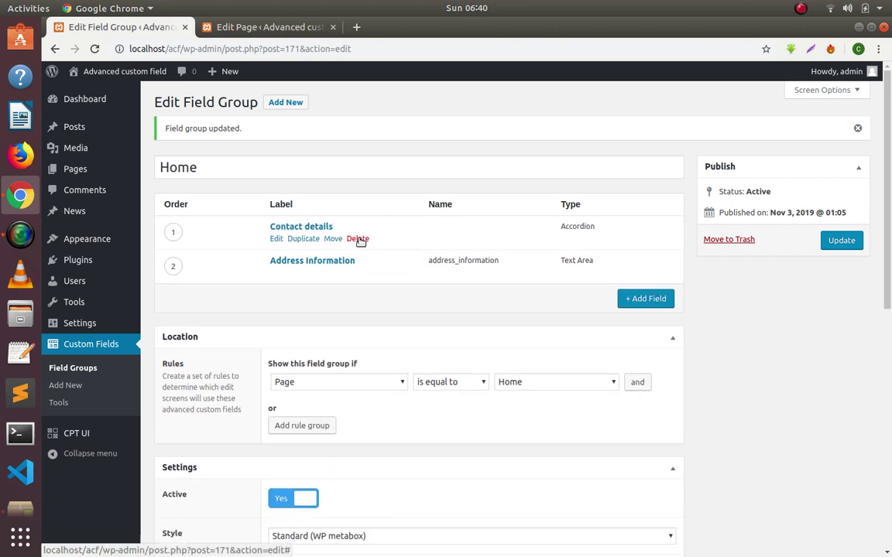
{"action": "left_click", "coordinate": [358, 239]}
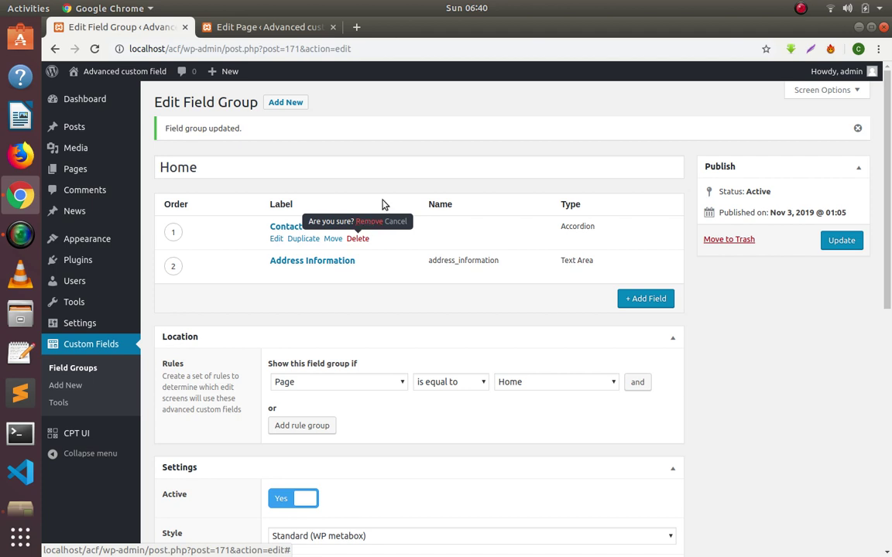
{"action": "right_click", "coordinate": [419, 120]}
{"action": "left_click", "coordinate": [437, 159]}
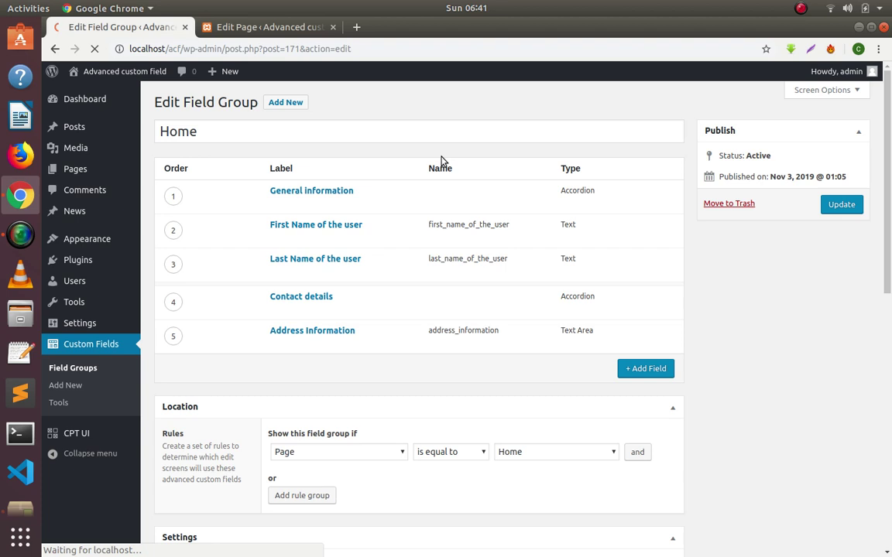
Delete the General information and Contact details accordion fields and confirm both removals.
{"action": "left_click", "coordinate": [359, 204]}
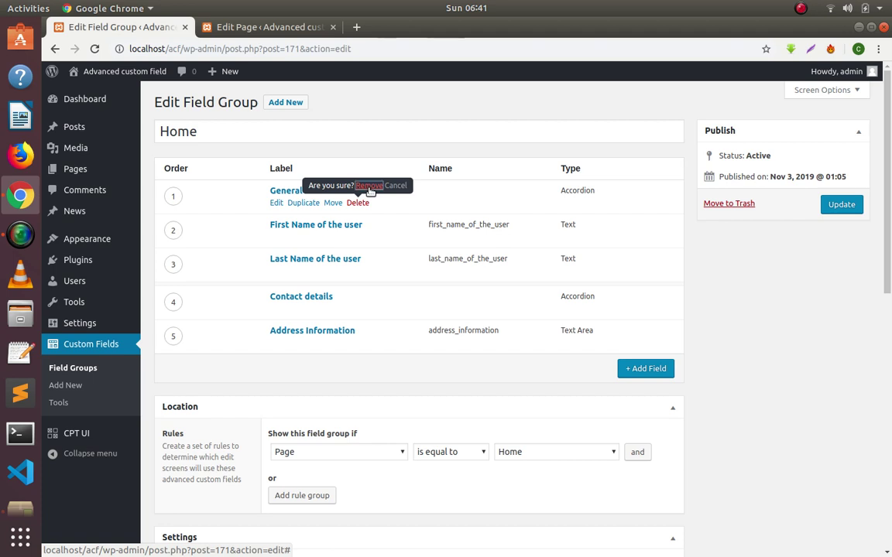
{"action": "left_click", "coordinate": [368, 185]}
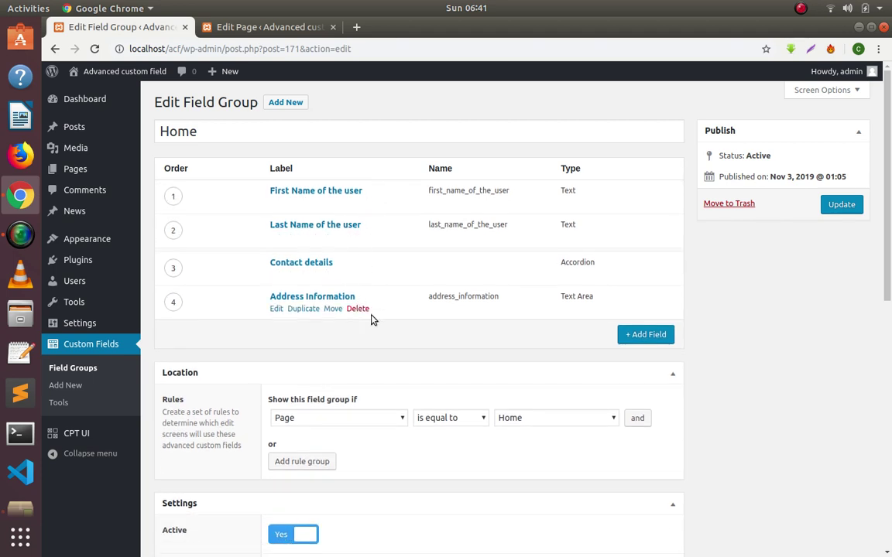
{"action": "left_click", "coordinate": [358, 275]}
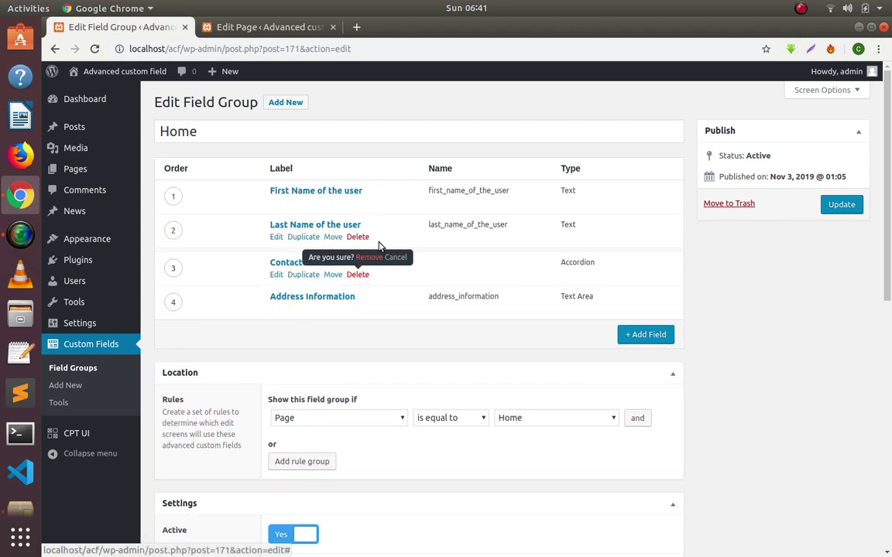
{"action": "left_click", "coordinate": [370, 257]}
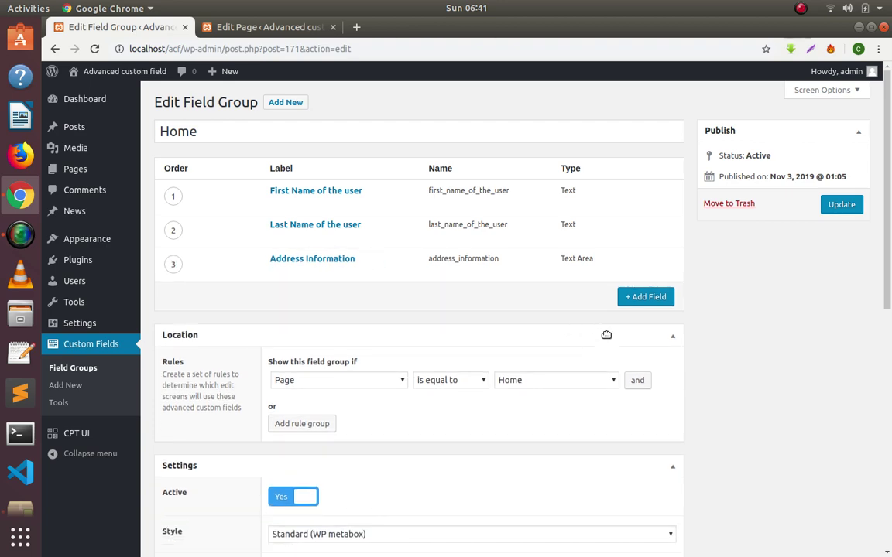
{"action": "scroll", "coordinate": [581, 299], "scroll_direction": "down", "scroll_amount": 3}
{"action": "scroll", "coordinate": [582, 299], "scroll_direction": "up", "scroll_amount": 3}
Add a new field to the Home group and set its type to Tab.
{"action": "left_click", "coordinate": [649, 297]}
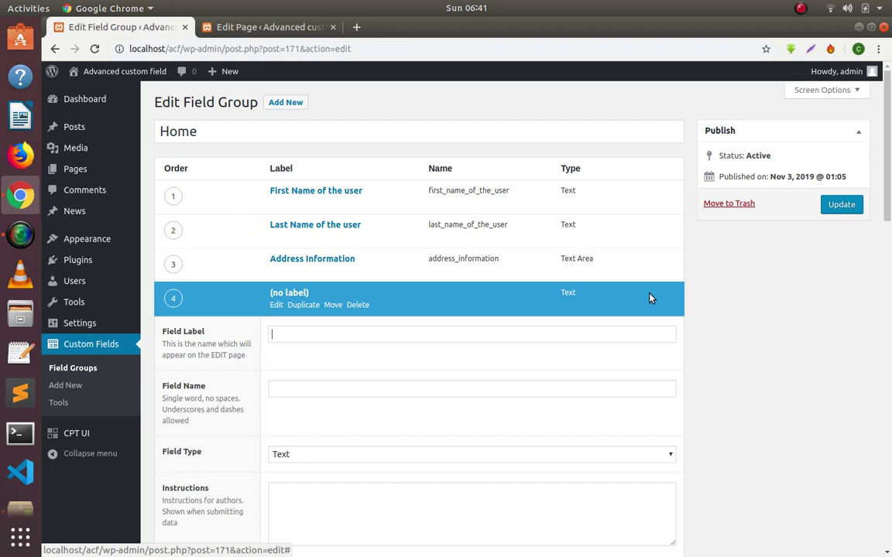
{"action": "scroll", "coordinate": [378, 355], "scroll_direction": "down", "scroll_amount": 3}
{"action": "left_click", "coordinate": [331, 261]}
{"action": "scroll", "coordinate": [364, 398], "scroll_direction": "down", "scroll_amount": 6}
{"action": "scroll", "coordinate": [367, 399], "scroll_direction": "up", "scroll_amount": 5}
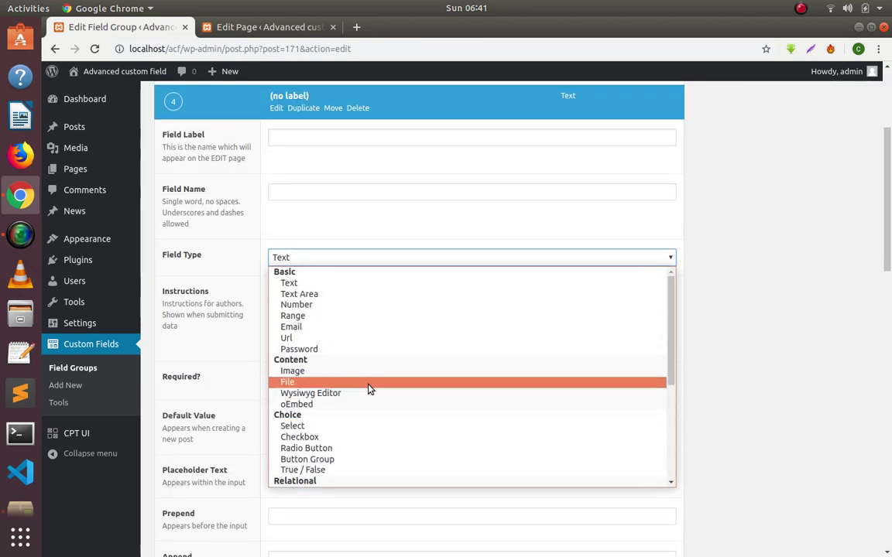
{"action": "scroll", "coordinate": [368, 388], "scroll_direction": "down", "scroll_amount": 5}
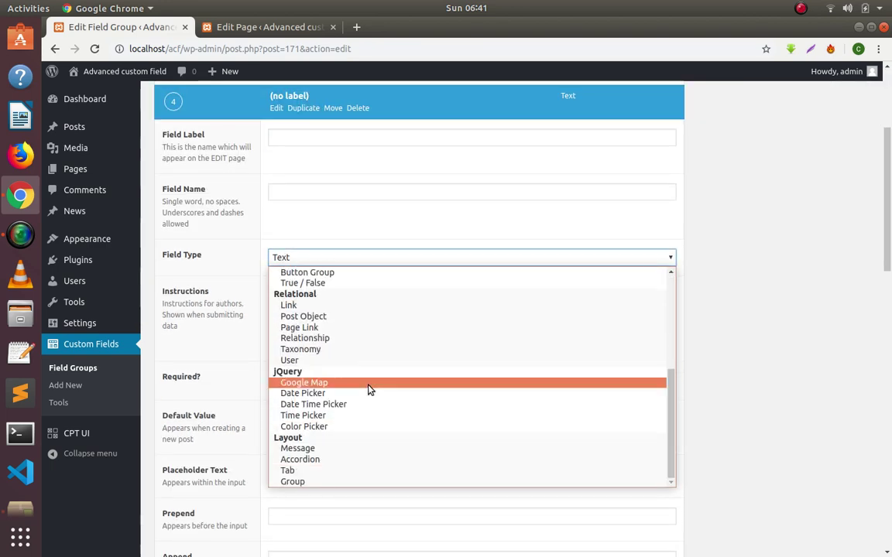
{"action": "left_click", "coordinate": [346, 472]}
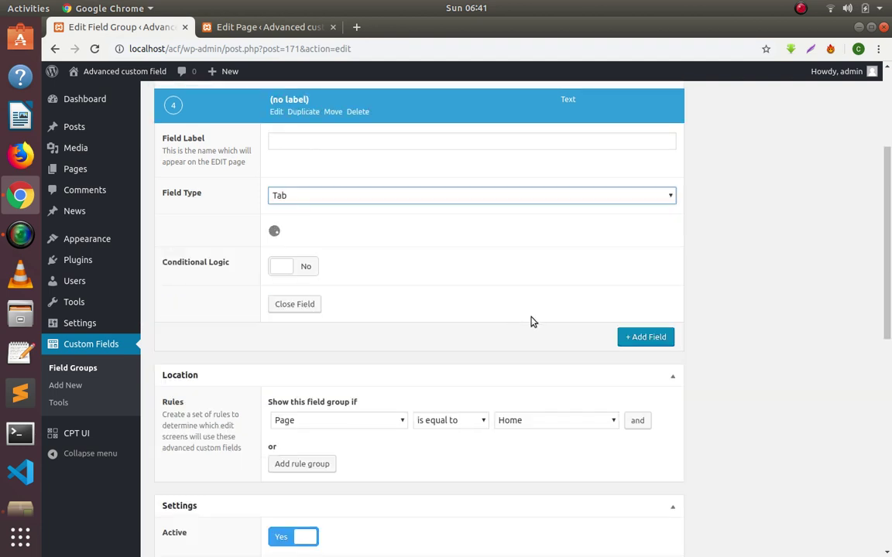
{"action": "scroll", "coordinate": [477, 330], "scroll_direction": "up", "scroll_amount": 3}
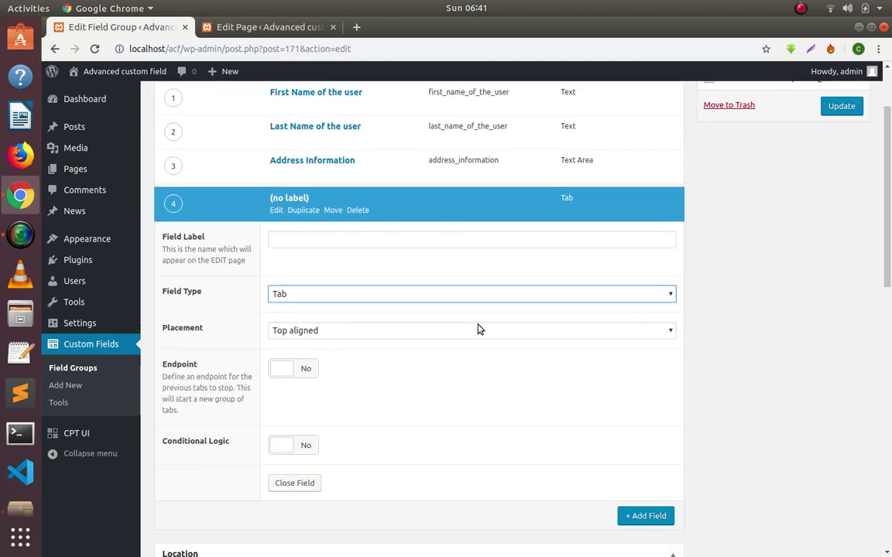
{"action": "scroll", "coordinate": [339, 369], "scroll_direction": "up", "scroll_amount": 3}
{"action": "scroll", "coordinate": [338, 369], "scroll_direction": "down", "scroll_amount": 3}
{"action": "scroll", "coordinate": [338, 368], "scroll_direction": "up", "scroll_amount": 2}
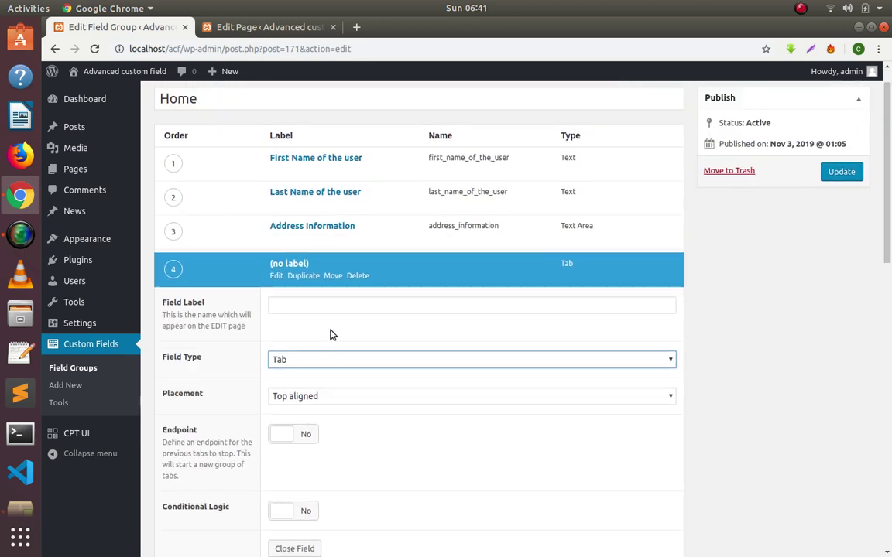
Label the tab 'General information' and drag it to the top of the field list.
{"action": "left_click", "coordinate": [308, 309]}
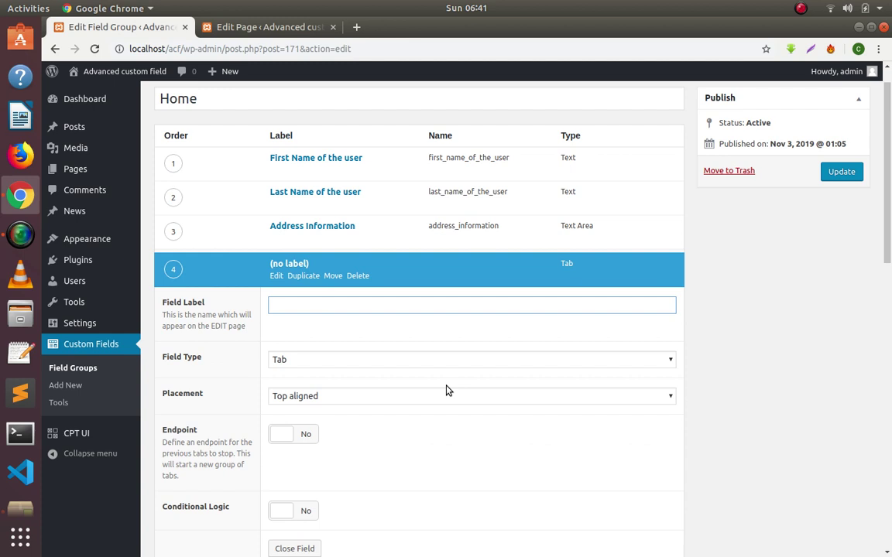
{"action": "type", "text": "Genera"}
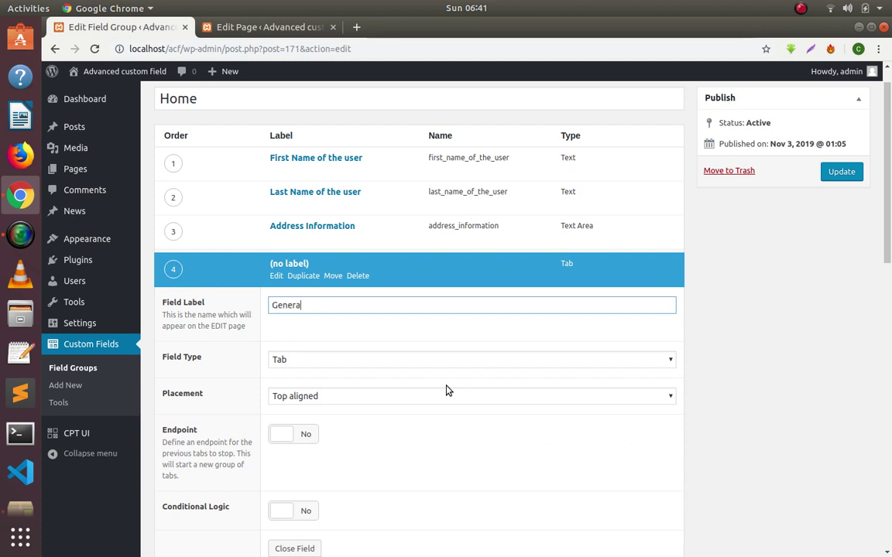
{"action": "type", "text": "l inf"}
{"action": "key", "text": "BackSpace"}
{"action": "type", "text": "nformation"}
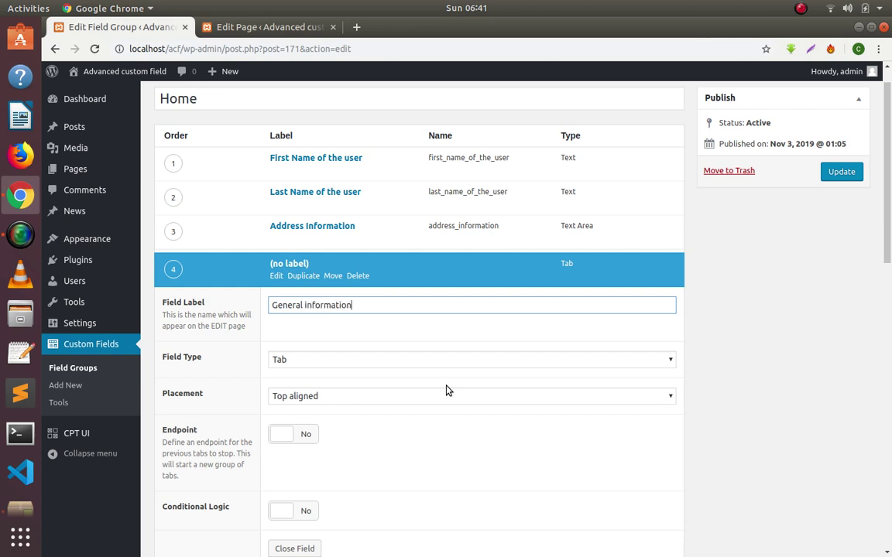
{"action": "left_click", "coordinate": [258, 304]}
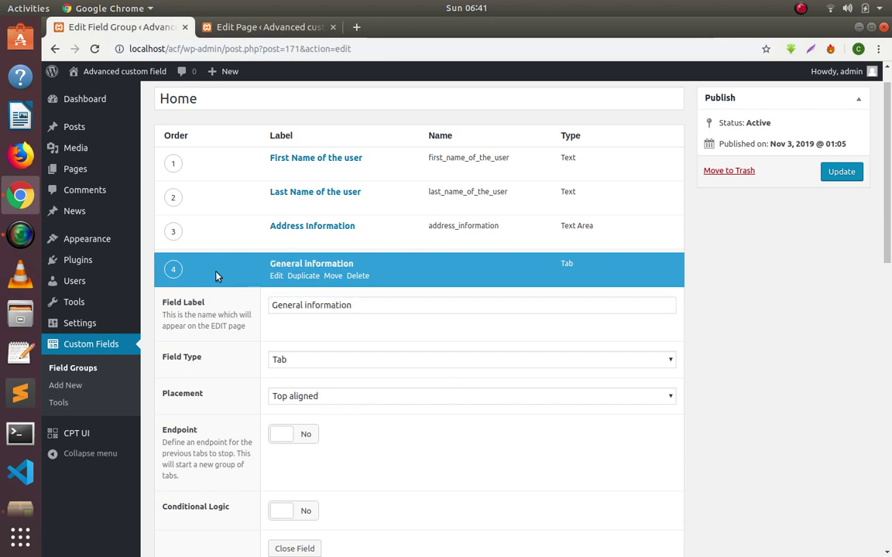
{"action": "left_click_drag", "start_coordinate": [176, 261], "coordinate": [182, 166]}
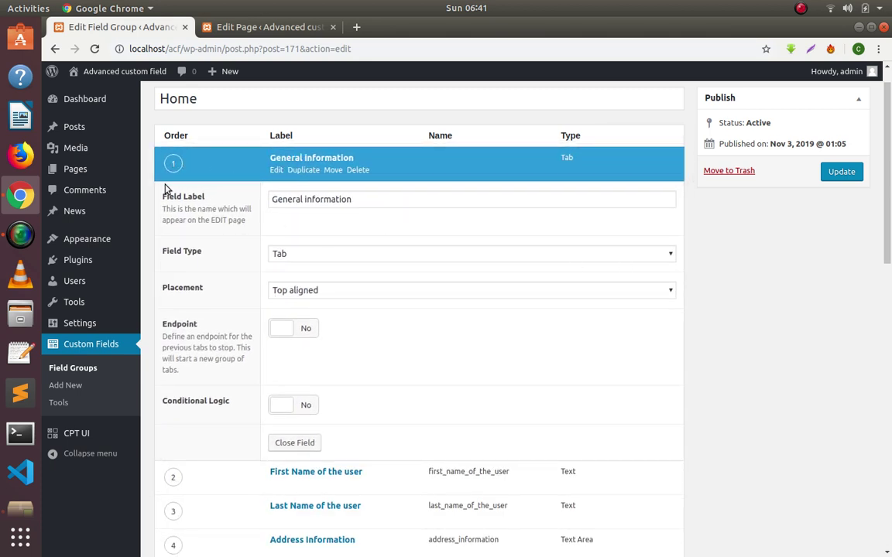
{"action": "left_click", "coordinate": [278, 170]}
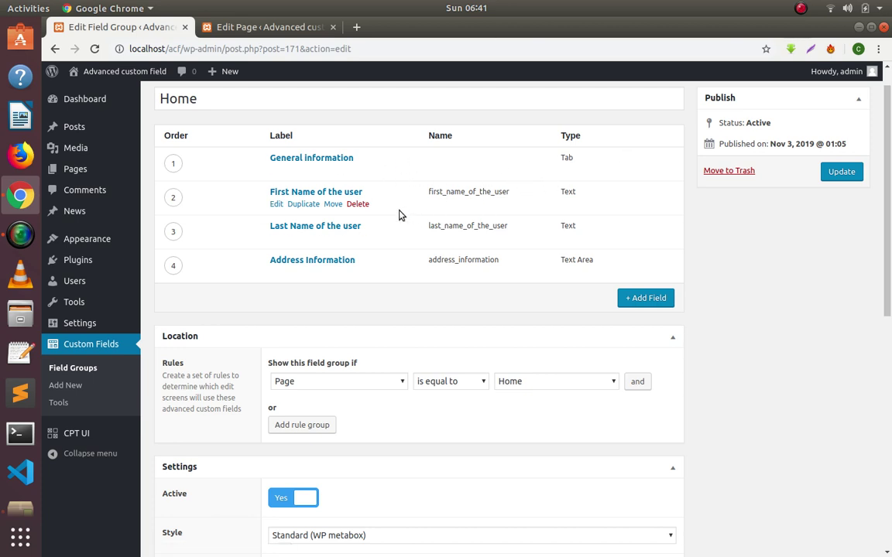
Add another field labelled 'Contact Details'.
{"action": "left_click", "coordinate": [647, 299]}
{"action": "scroll", "coordinate": [386, 332], "scroll_direction": "down", "scroll_amount": 3}
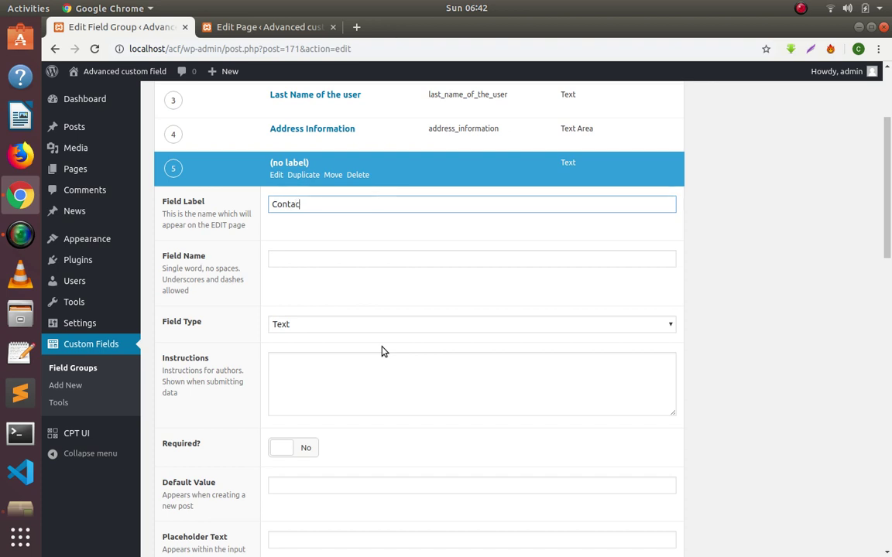
{"action": "type", "text": "Contact Detail"}
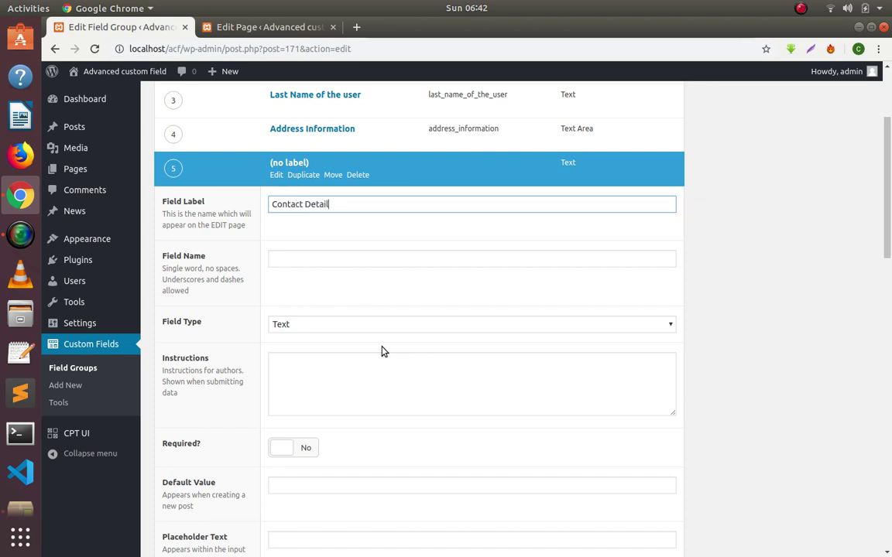
{"action": "scroll", "coordinate": [472, 247], "scroll_direction": "down", "scroll_amount": 2}
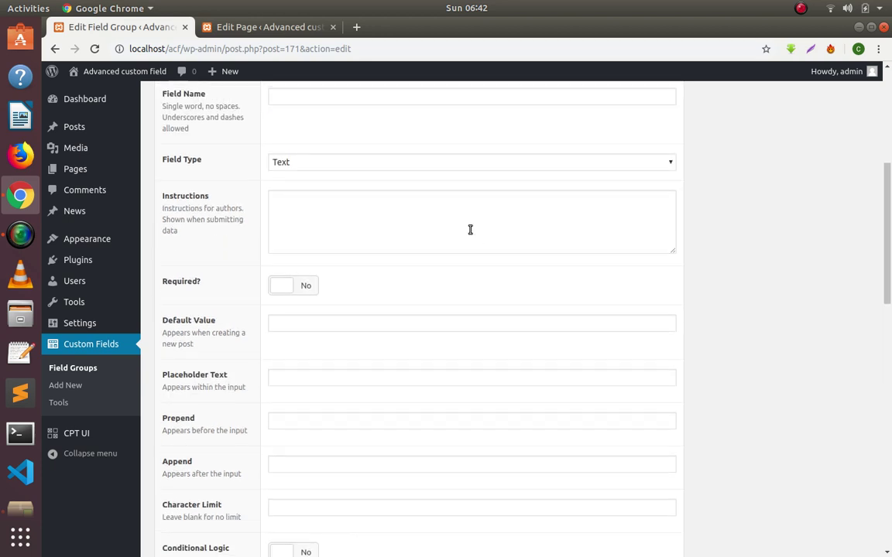
{"action": "scroll", "coordinate": [419, 295], "scroll_direction": "up", "scroll_amount": 3}
Make Contact Details a Tab field and drag it directly above Address Information.
{"action": "left_click", "coordinate": [368, 357]}
{"action": "scroll", "coordinate": [369, 279], "scroll_direction": "down", "scroll_amount": 5}
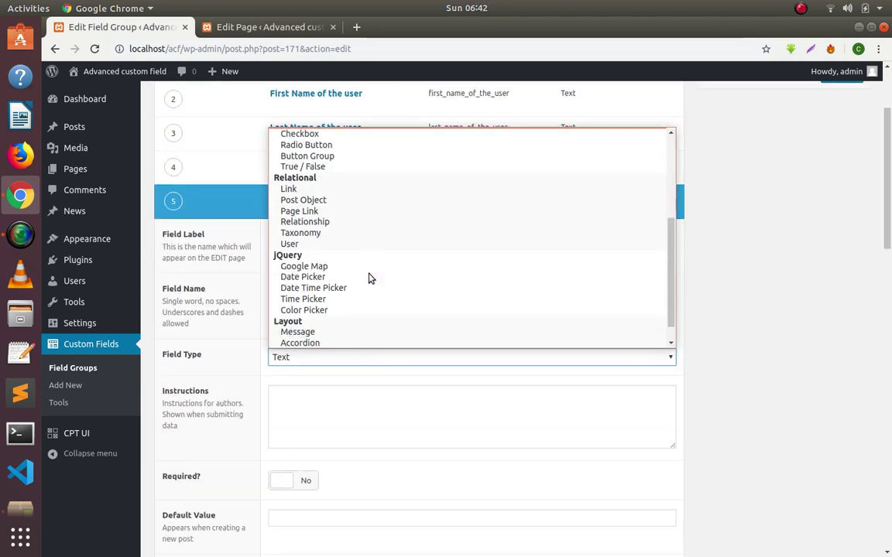
{"action": "left_click", "coordinate": [356, 331]}
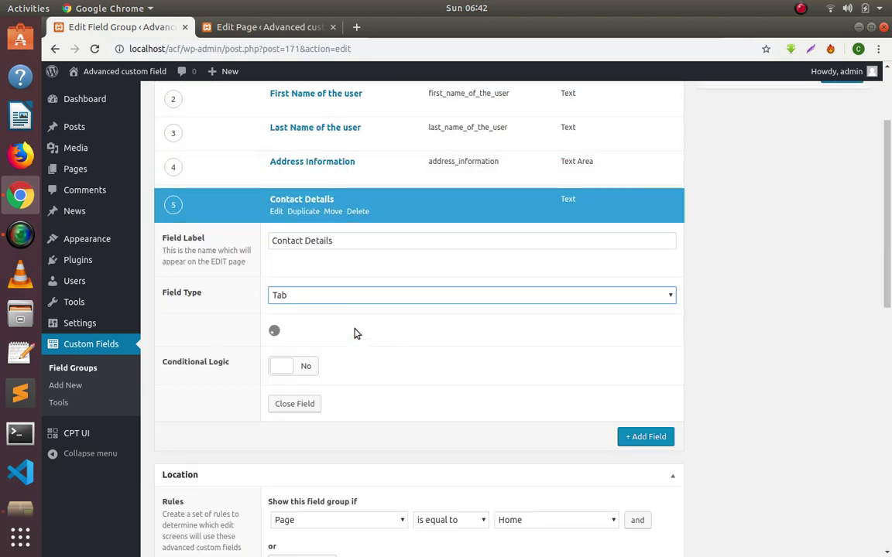
{"action": "scroll", "coordinate": [358, 335], "scroll_direction": "down", "scroll_amount": 2}
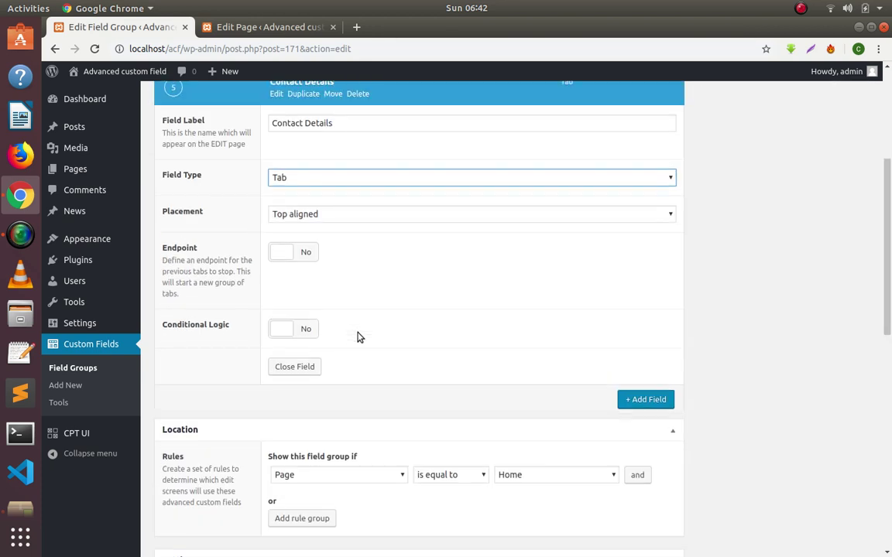
{"action": "scroll", "coordinate": [284, 299], "scroll_direction": "up", "scroll_amount": 3}
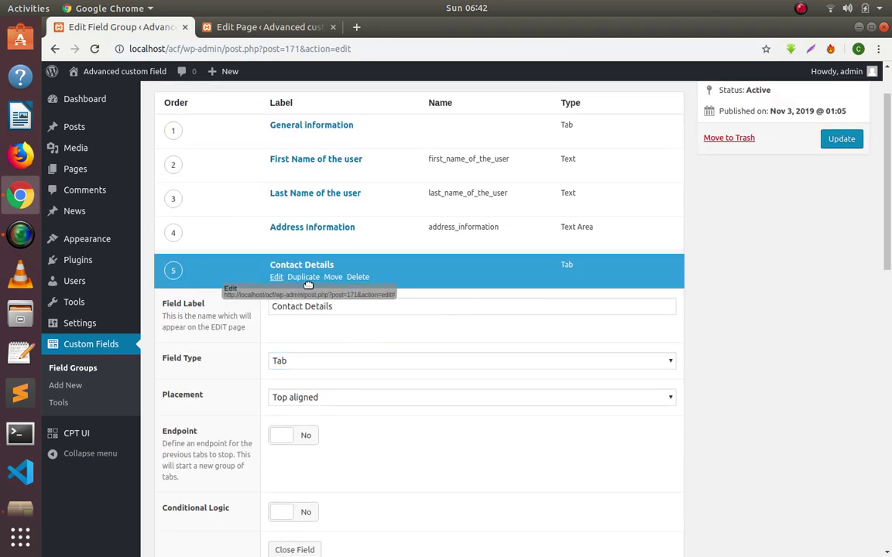
{"action": "left_click", "coordinate": [276, 279]}
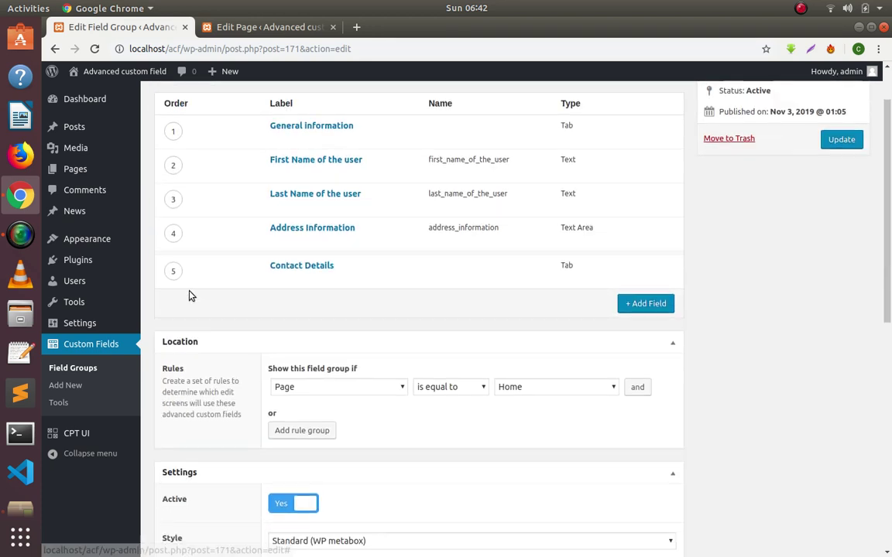
{"action": "scroll", "coordinate": [174, 297], "scroll_direction": "up", "scroll_amount": 1}
{"action": "left_click_drag", "start_coordinate": [173, 298], "coordinate": [190, 269]}
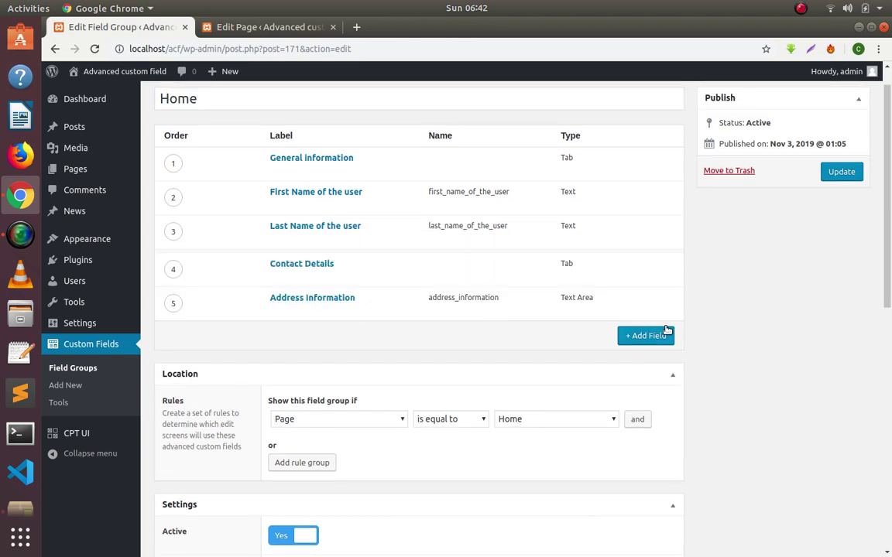
Update the Home field group and reload the Home page editor.
{"action": "left_click", "coordinate": [845, 172]}
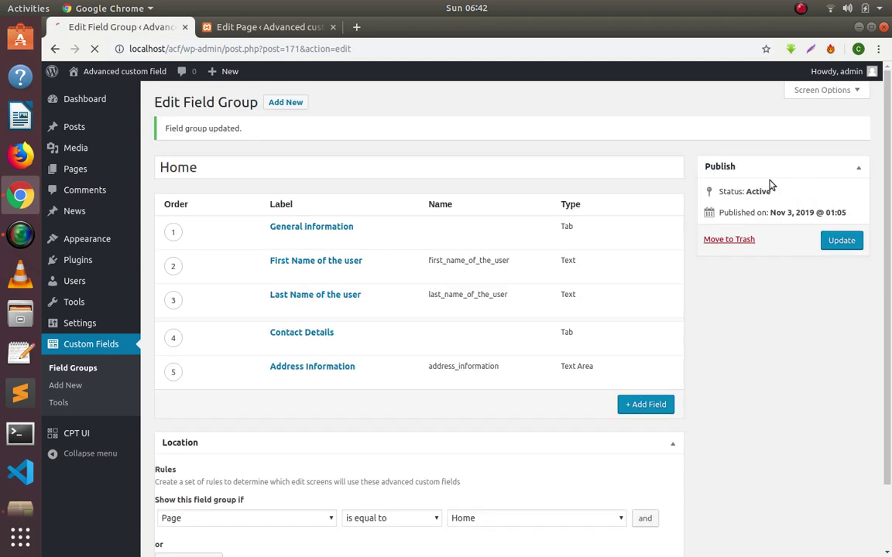
{"action": "left_click", "coordinate": [232, 26]}
{"action": "right_click", "coordinate": [358, 104]}
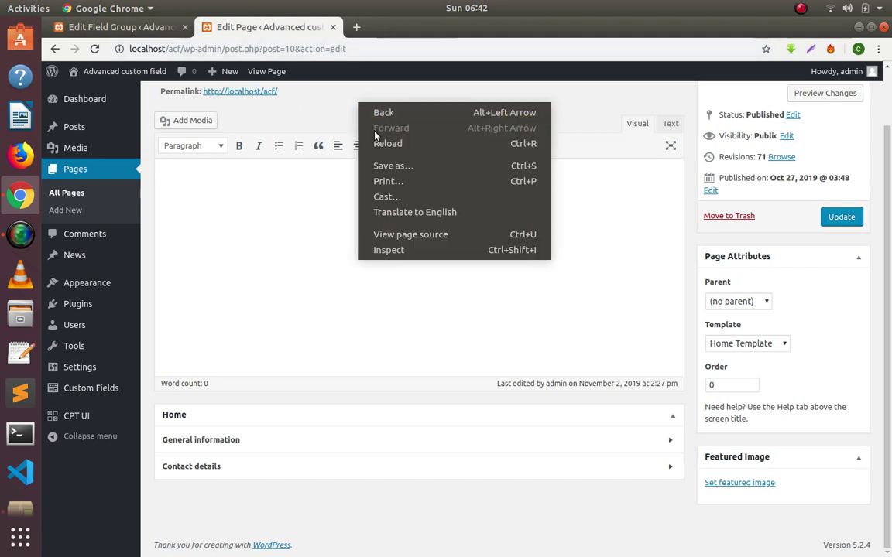
{"action": "left_click", "coordinate": [383, 145]}
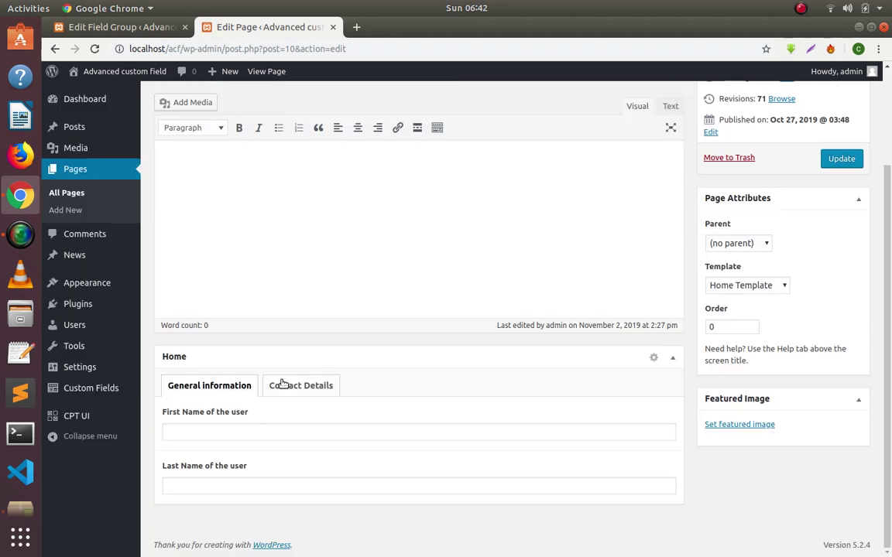
Switch between the General information and Contact Details tabs to check their fields.
{"action": "left_click", "coordinate": [288, 386]}
{"action": "left_click", "coordinate": [224, 391]}
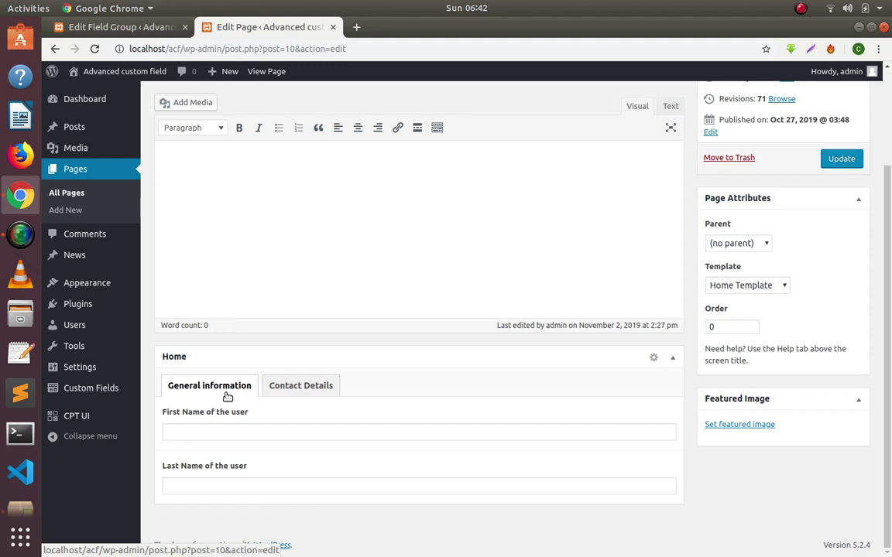
{"action": "left_click", "coordinate": [297, 391]}
{"action": "left_click", "coordinate": [185, 392]}
{"action": "left_click", "coordinate": [273, 384]}
{"action": "left_click", "coordinate": [208, 394]}
{"action": "left_click", "coordinate": [281, 392]}
{"action": "left_click", "coordinate": [215, 385]}
{"action": "left_click", "coordinate": [280, 387]}
{"action": "left_click", "coordinate": [211, 395]}
{"action": "left_click", "coordinate": [85, 25]}
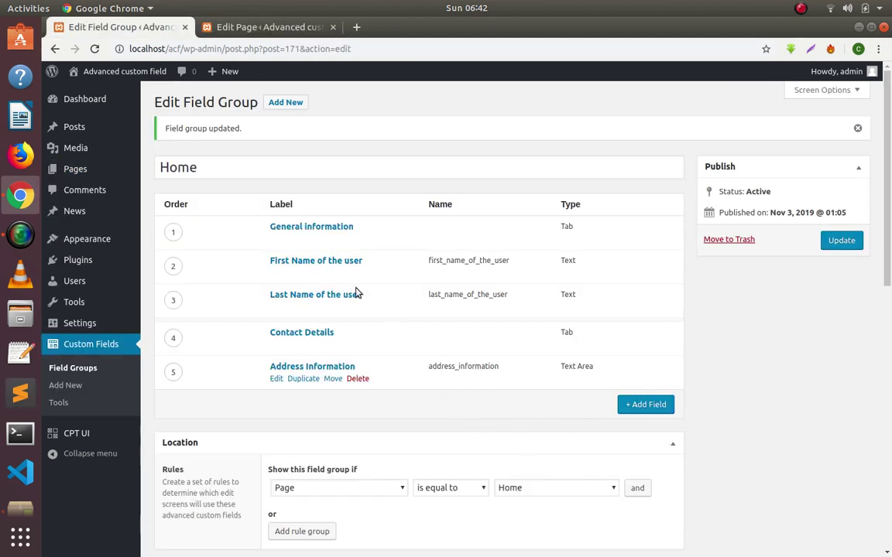
Delete the General information, Contact Details, Address Information, Last Name and First Name fields.
{"action": "left_click", "coordinate": [358, 239]}
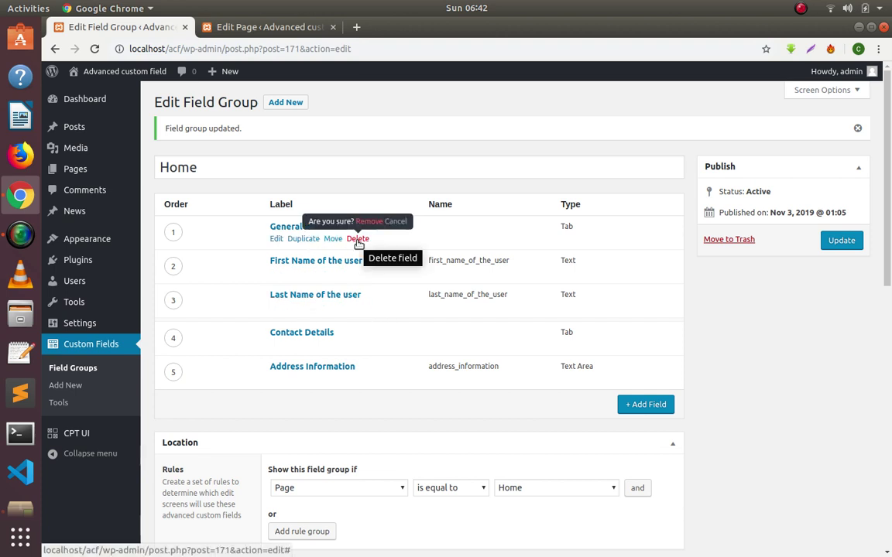
{"action": "left_click", "coordinate": [368, 225]}
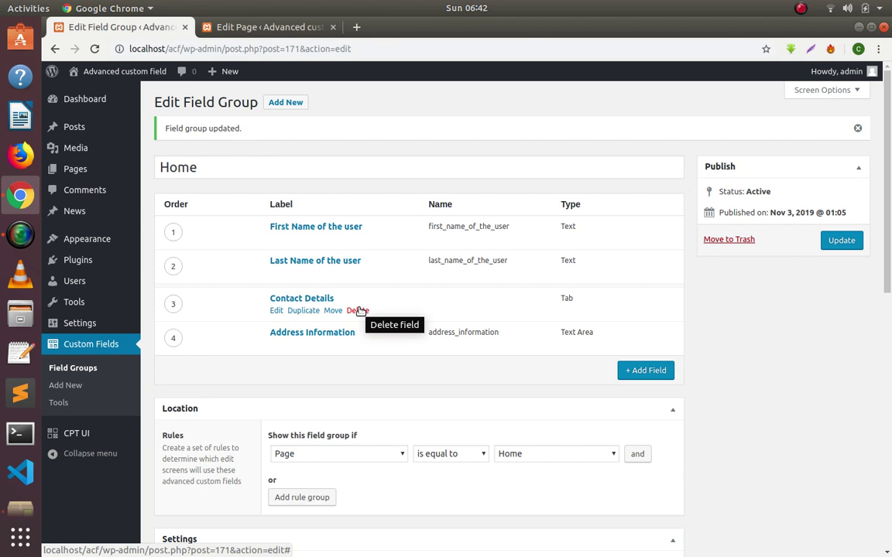
{"action": "left_click", "coordinate": [360, 311]}
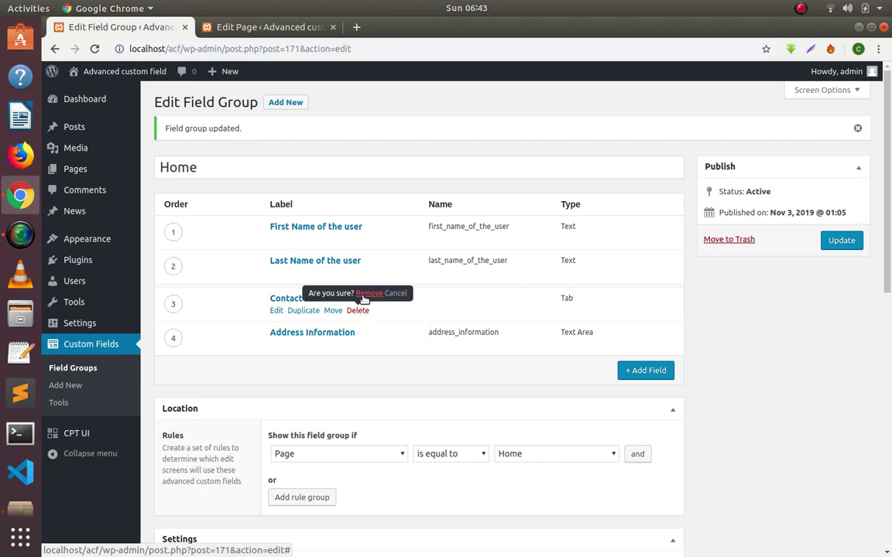
{"action": "left_click", "coordinate": [365, 295]}
{"action": "left_click", "coordinate": [359, 308]}
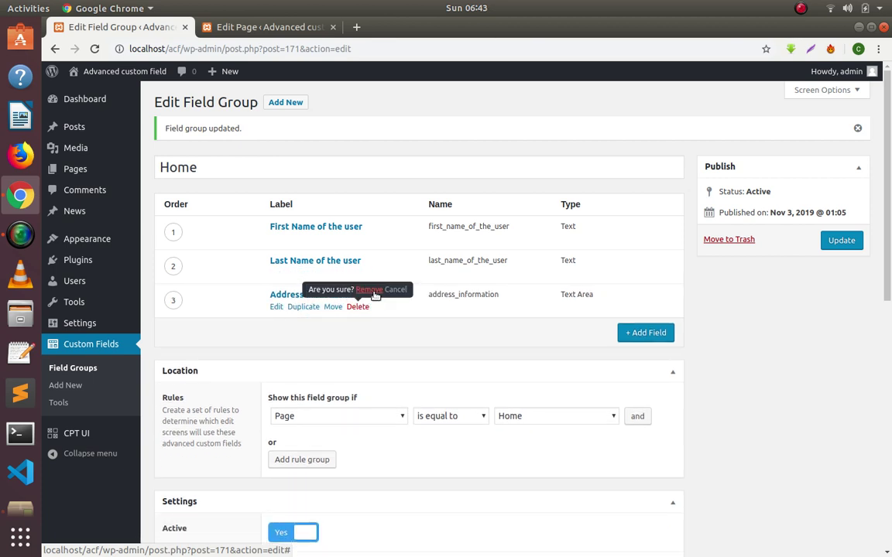
{"action": "left_click", "coordinate": [371, 291]}
{"action": "left_click", "coordinate": [363, 273]}
{"action": "left_click", "coordinate": [364, 256]}
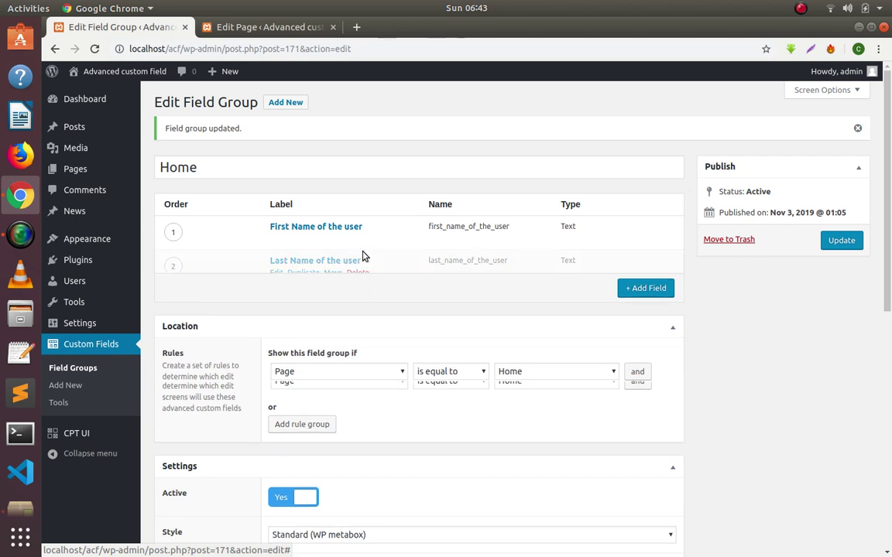
{"action": "left_click", "coordinate": [361, 239]}
{"action": "left_click", "coordinate": [369, 223]}
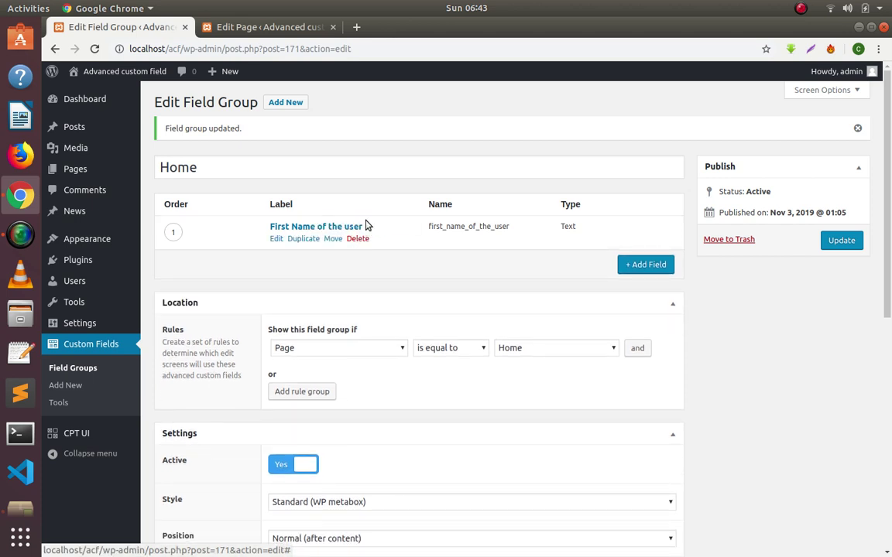
Add a new field to the Home group and set its type to Group.
{"action": "left_click", "coordinate": [644, 259]}
{"action": "scroll", "coordinate": [362, 283], "scroll_direction": "down", "scroll_amount": 8}
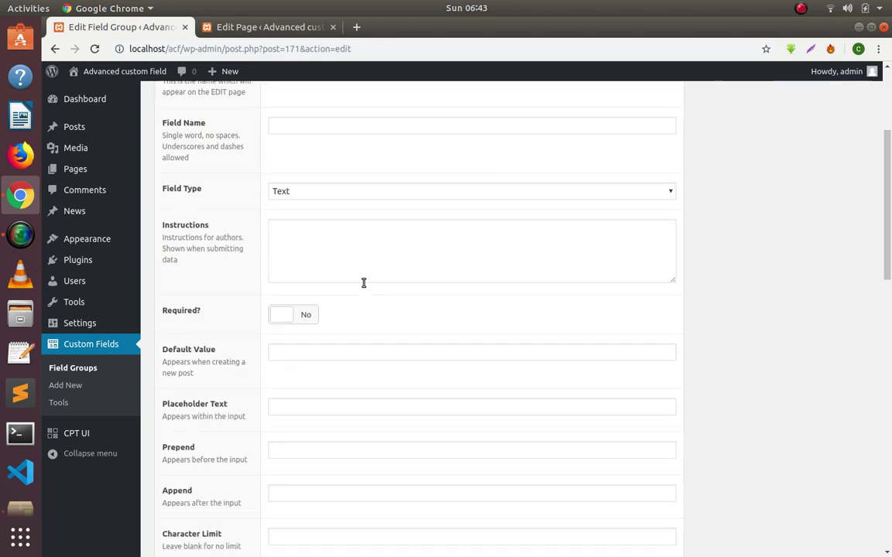
{"action": "scroll", "coordinate": [362, 283], "scroll_direction": "up", "scroll_amount": 3}
{"action": "scroll", "coordinate": [361, 286], "scroll_direction": "up", "scroll_amount": 6}
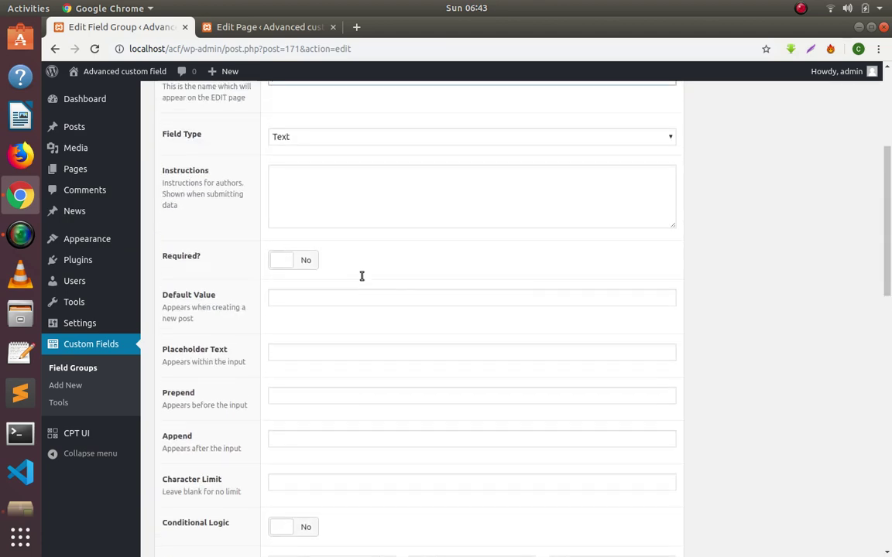
{"action": "scroll", "coordinate": [341, 267], "scroll_direction": "down", "scroll_amount": 3}
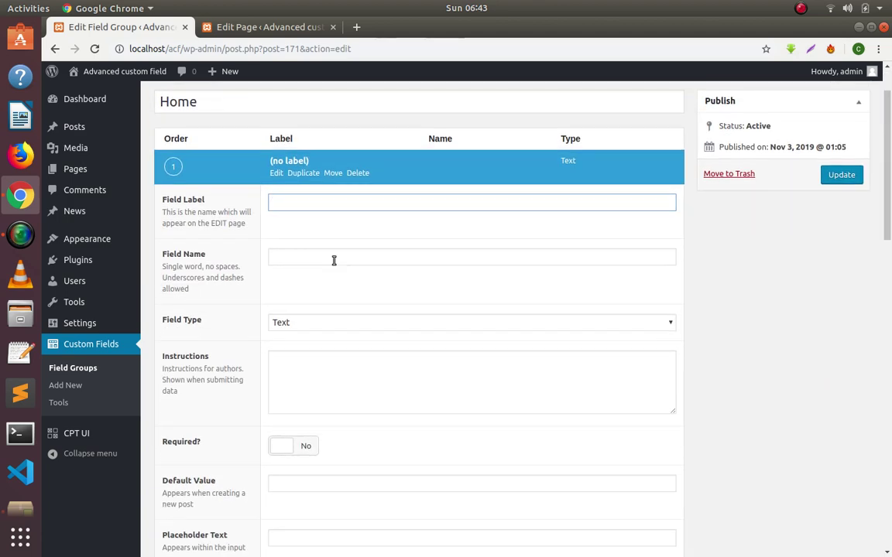
{"action": "scroll", "coordinate": [336, 259], "scroll_direction": "up", "scroll_amount": 1}
{"action": "left_click", "coordinate": [335, 263]}
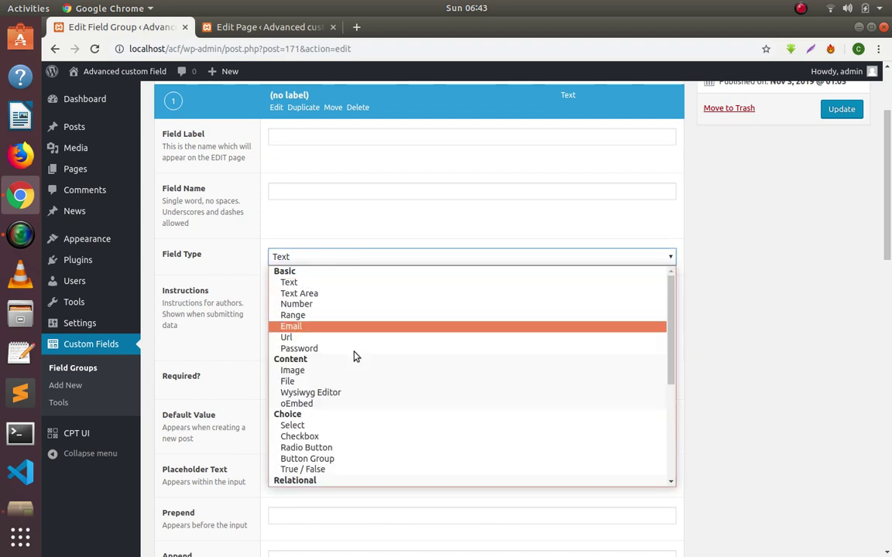
{"action": "scroll", "coordinate": [355, 355], "scroll_direction": "down", "scroll_amount": 5}
{"action": "left_click", "coordinate": [317, 482]}
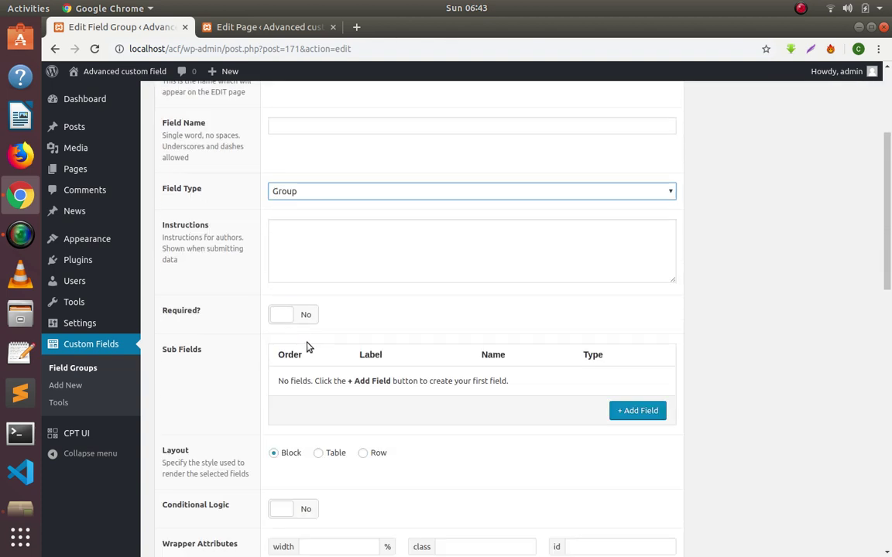
Label the Group 'General information' so its name fills in as general_information.
{"action": "left_click", "coordinate": [293, 206]}
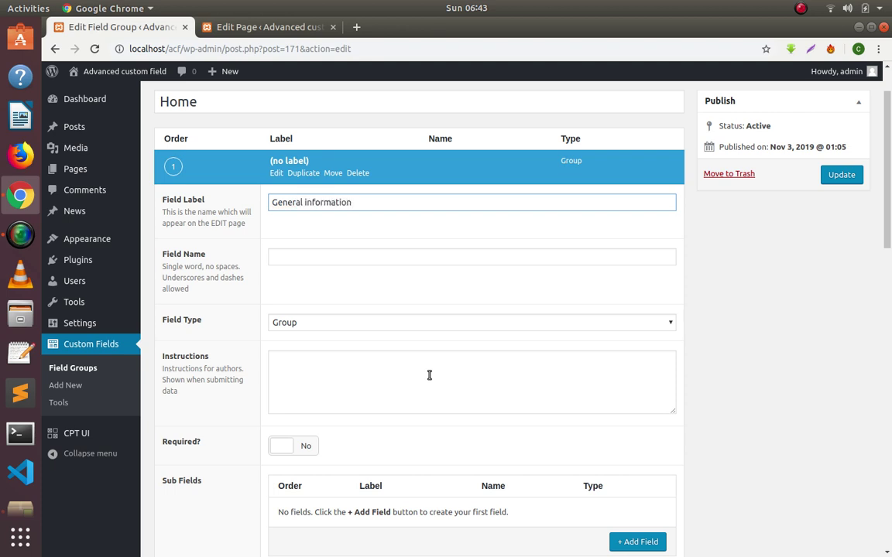
{"action": "key", "text": "Tab"}
{"action": "left_click", "coordinate": [275, 173]}
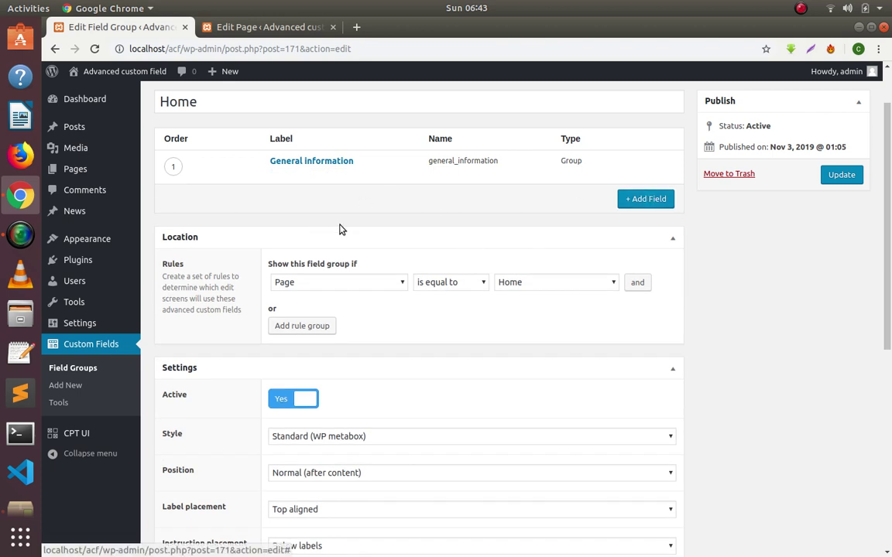
{"action": "left_click", "coordinate": [276, 172]}
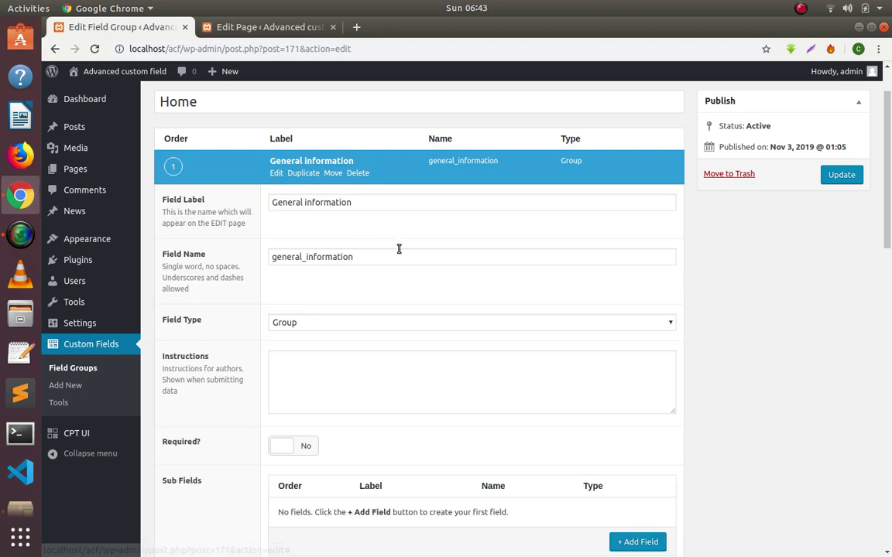
{"action": "scroll", "coordinate": [402, 259], "scroll_direction": "down", "scroll_amount": 4}
{"action": "scroll", "coordinate": [402, 258], "scroll_direction": "up", "scroll_amount": 2}
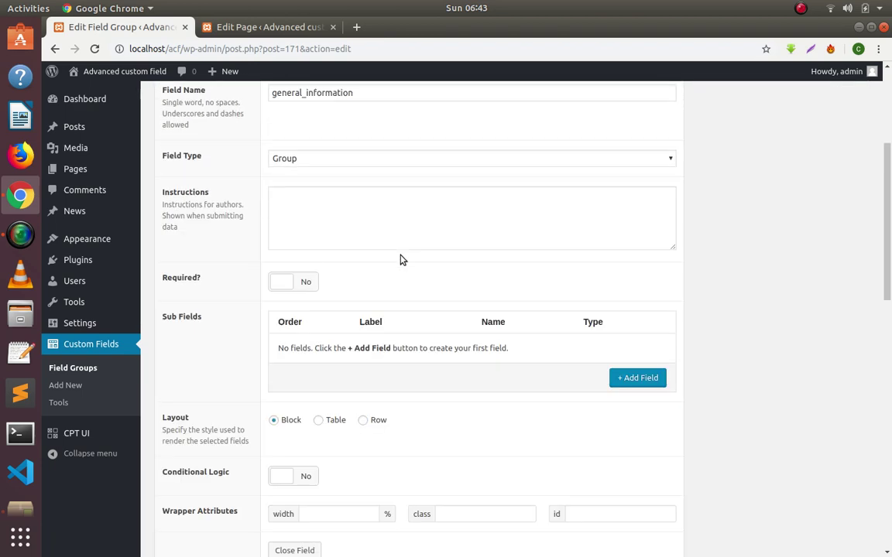
{"action": "scroll", "coordinate": [402, 259], "scroll_direction": "up", "scroll_amount": 4}
{"action": "scroll", "coordinate": [401, 257], "scroll_direction": "down", "scroll_amount": 1}
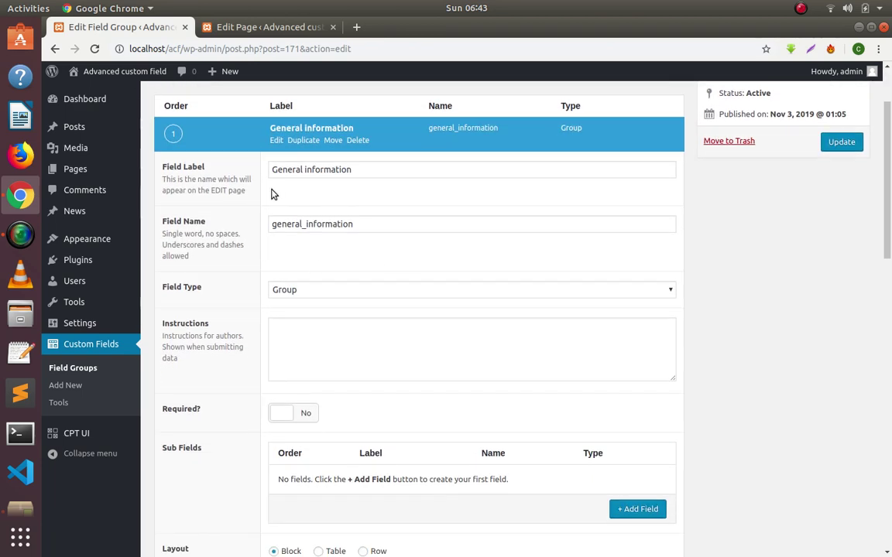
{"action": "scroll", "coordinate": [281, 253], "scroll_direction": "down", "scroll_amount": 3}
{"action": "scroll", "coordinate": [497, 335], "scroll_direction": "down", "scroll_amount": 3}
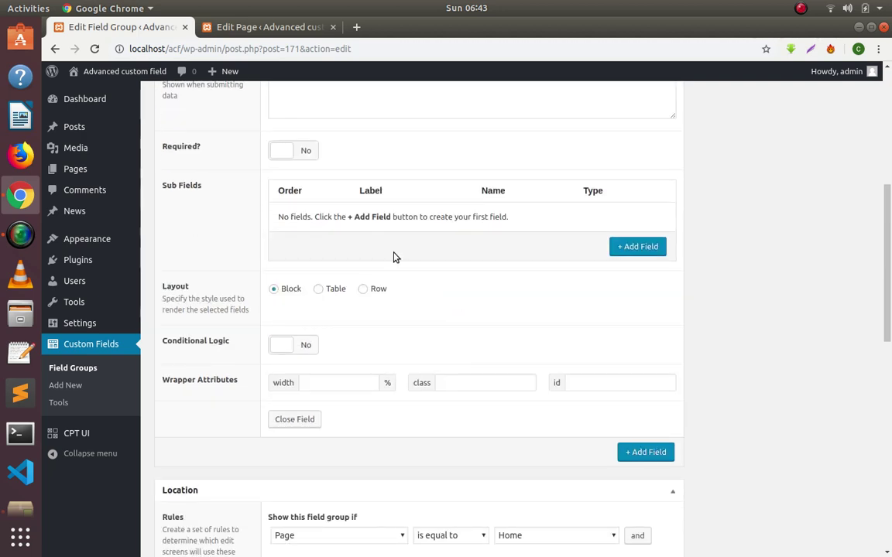
Add a Text sub-field labelled Firstname (name firstname) to the General information group.
{"action": "left_click", "coordinate": [629, 248]}
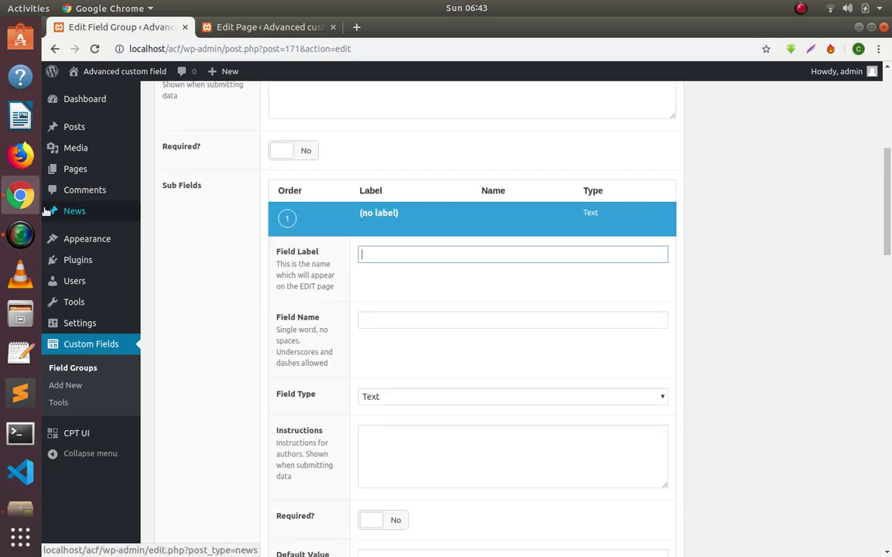
{"action": "left_click", "coordinate": [19, 232]}
{"action": "left_click", "coordinate": [188, 98]}
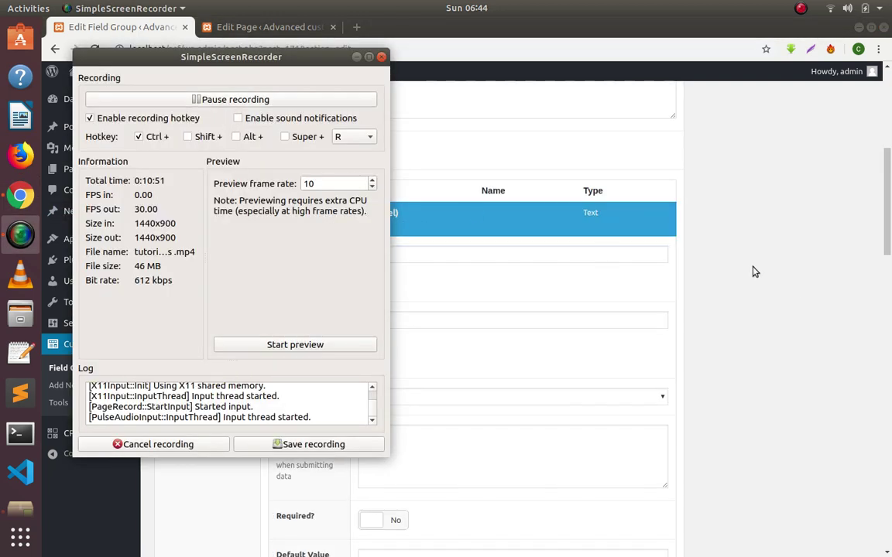
{"action": "left_click", "coordinate": [756, 272]}
{"action": "scroll", "coordinate": [465, 271], "scroll_direction": "up", "scroll_amount": 1}
{"action": "scroll", "coordinate": [422, 259], "scroll_direction": "down", "scroll_amount": 2}
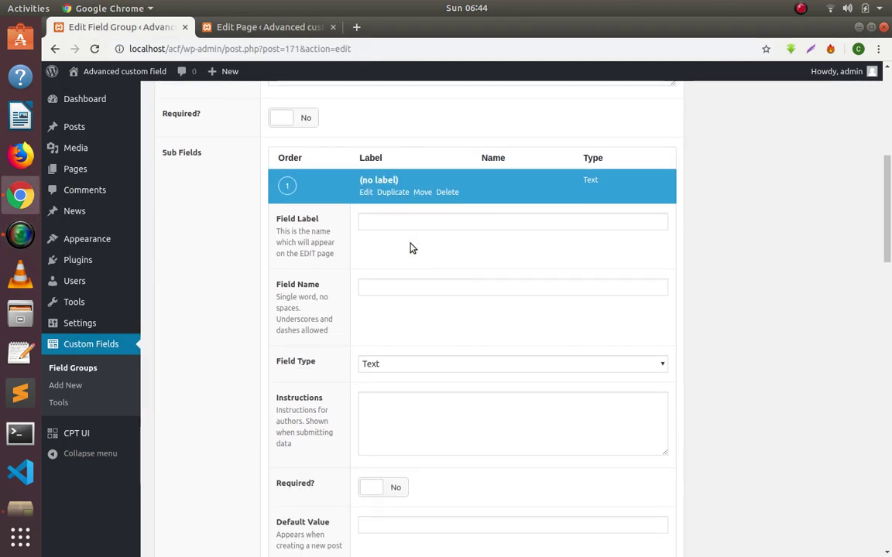
{"action": "left_click", "coordinate": [407, 223]}
{"action": "type", "text": "Fisrst"}
{"action": "key", "text": "BackSpace"}
{"action": "key", "text": "BackSpace"}
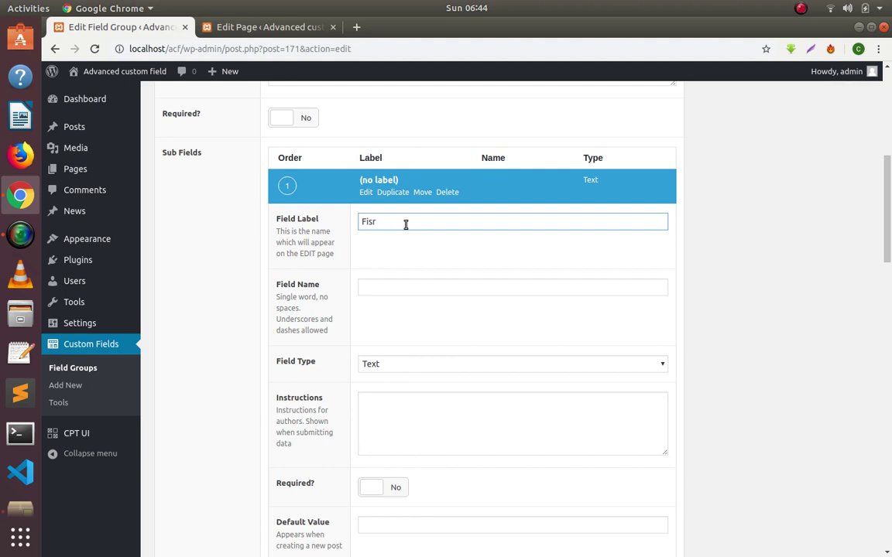
{"action": "type", "text": "rstname"}
{"action": "key", "text": "Tab"}
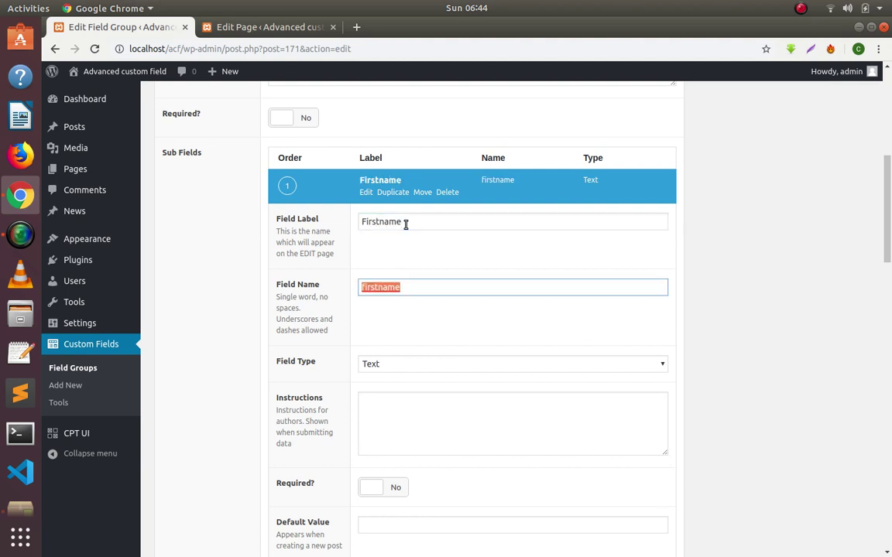
{"action": "scroll", "coordinate": [406, 224], "scroll_direction": "down", "scroll_amount": 3}
{"action": "left_click", "coordinate": [412, 268]}
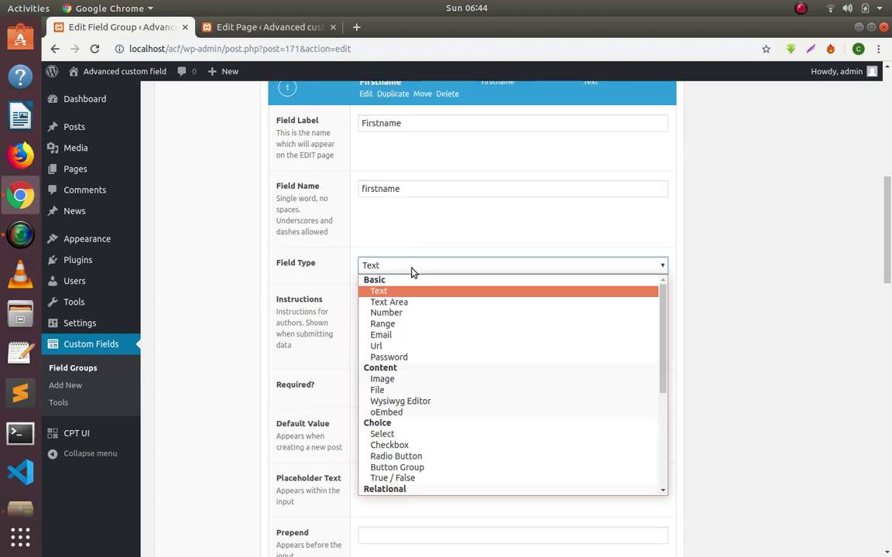
{"action": "left_click", "coordinate": [408, 292]}
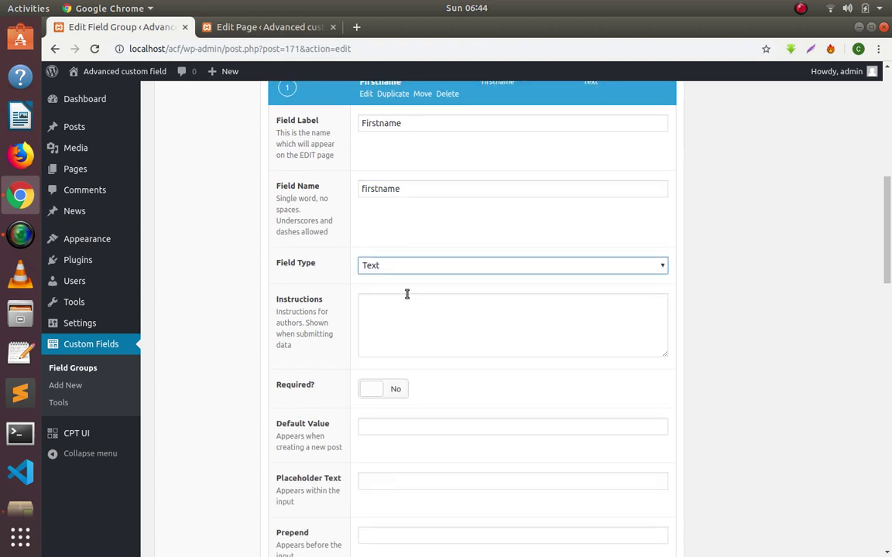
{"action": "scroll", "coordinate": [367, 133], "scroll_direction": "up", "scroll_amount": 1}
{"action": "left_click", "coordinate": [366, 129]}
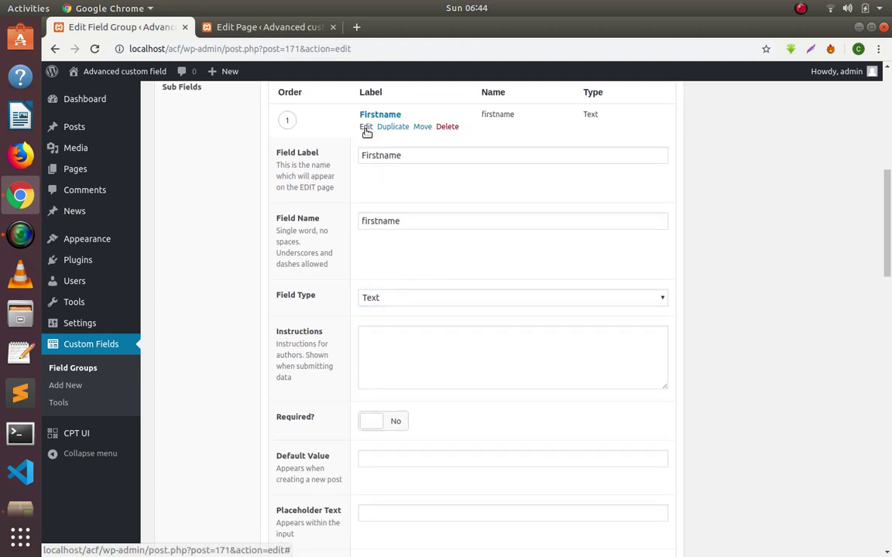
Add a second Text sub-field labelled Last Name (last_name) and update the Home field group.
{"action": "left_click", "coordinate": [647, 154]}
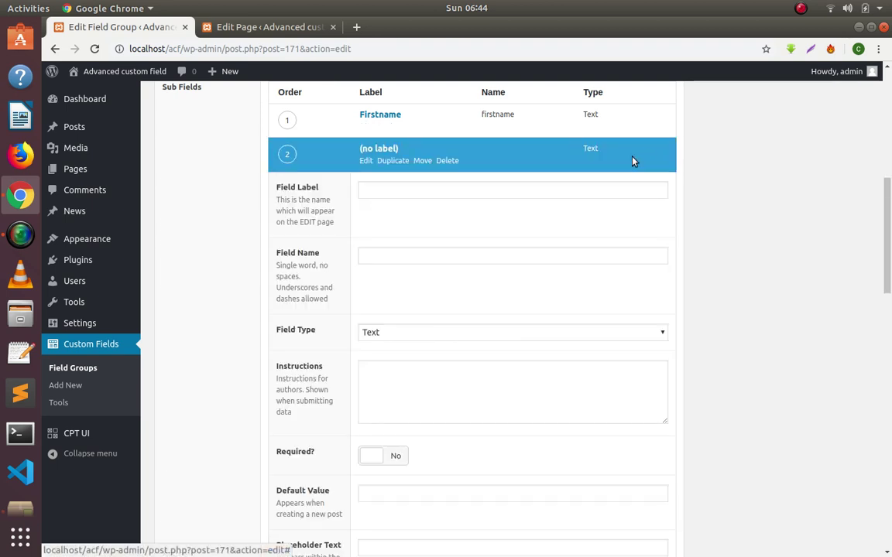
{"action": "scroll", "coordinate": [328, 257], "scroll_direction": "down", "scroll_amount": 3}
{"action": "scroll", "coordinate": [325, 258], "scroll_direction": "up", "scroll_amount": 6}
{"action": "scroll", "coordinate": [326, 257], "scroll_direction": "down", "scroll_amount": 4}
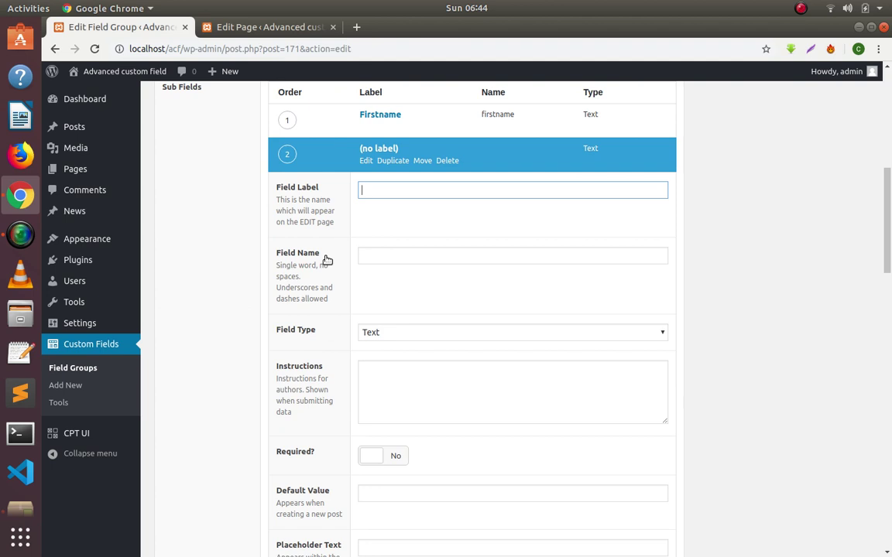
{"action": "type", "text": "Last Name"}
{"action": "key", "text": "Tab"}
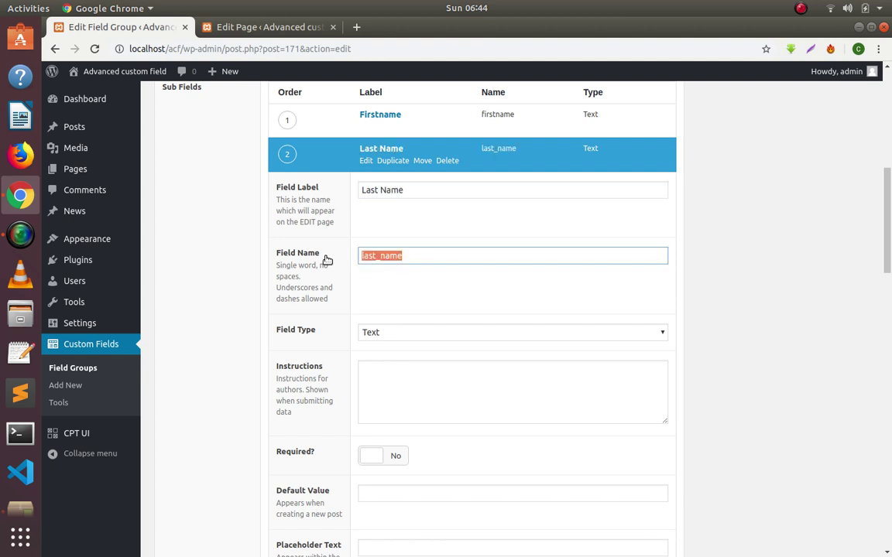
{"action": "scroll", "coordinate": [339, 372], "scroll_direction": "down", "scroll_amount": 3}
{"action": "scroll", "coordinate": [364, 225], "scroll_direction": "up", "scroll_amount": 4}
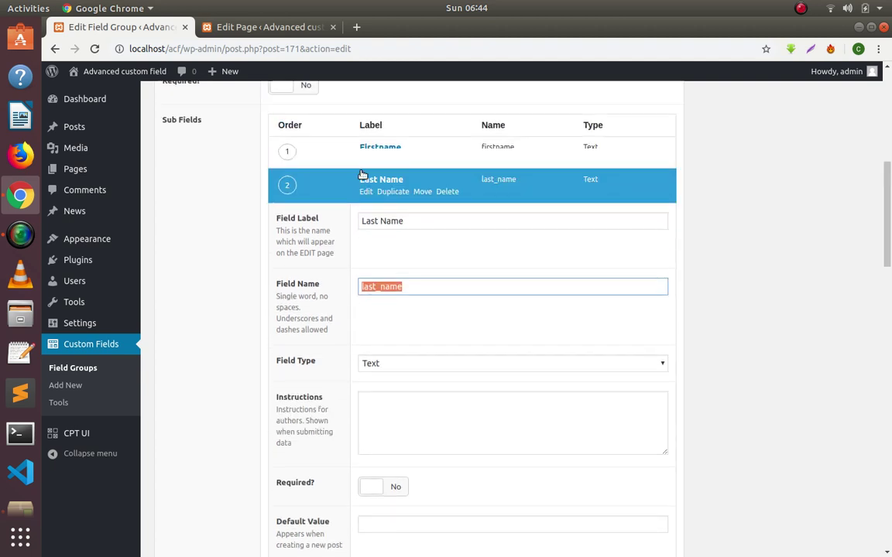
{"action": "left_click", "coordinate": [365, 193]}
{"action": "scroll", "coordinate": [393, 233], "scroll_direction": "up", "scroll_amount": 5}
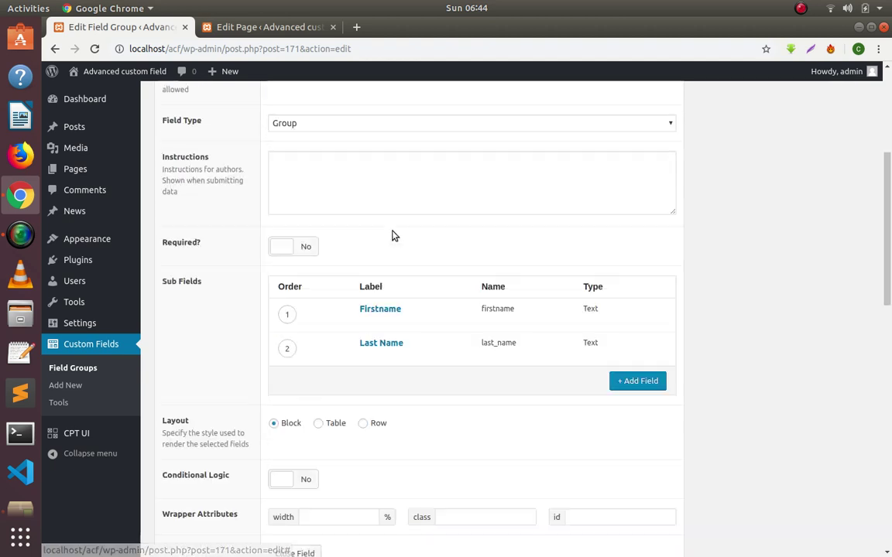
{"action": "scroll", "coordinate": [387, 247], "scroll_direction": "down", "scroll_amount": 2}
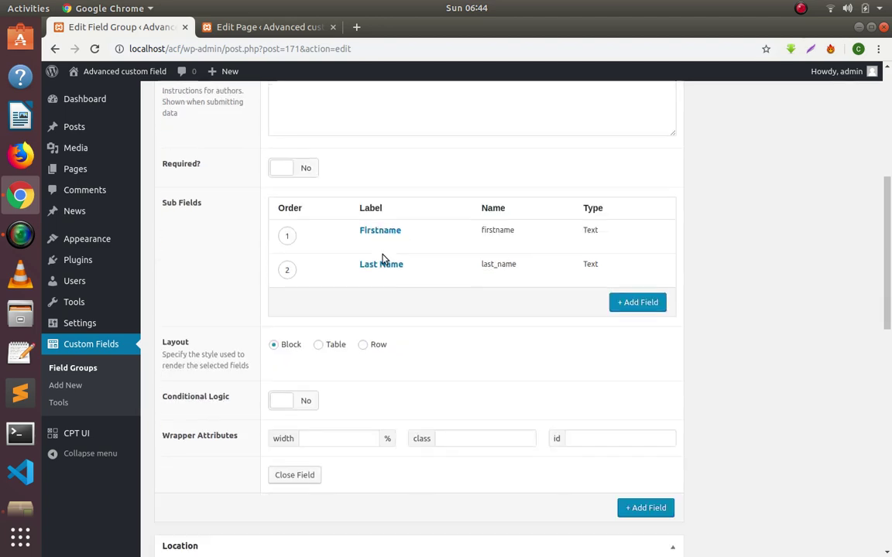
{"action": "scroll", "coordinate": [780, 251], "scroll_direction": "up", "scroll_amount": 5}
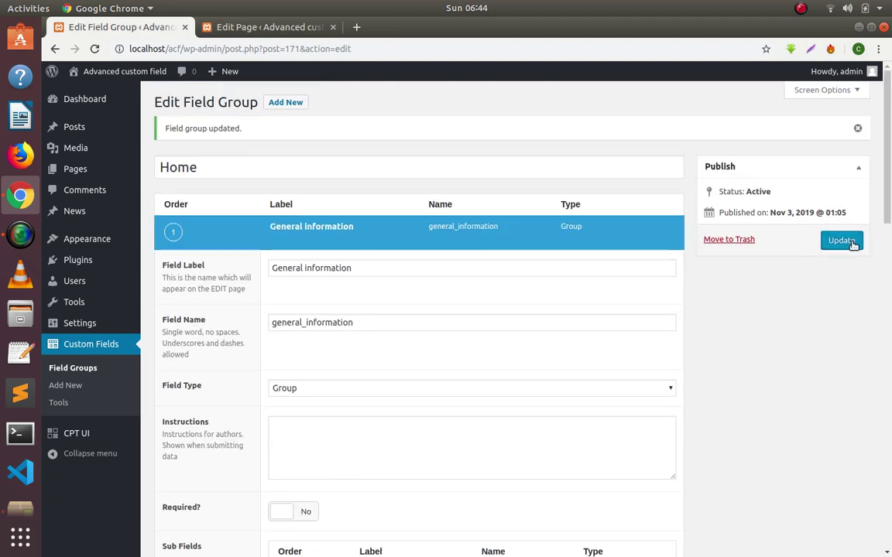
{"action": "left_click", "coordinate": [848, 242]}
{"action": "scroll", "coordinate": [764, 269], "scroll_direction": "down", "scroll_amount": 10}
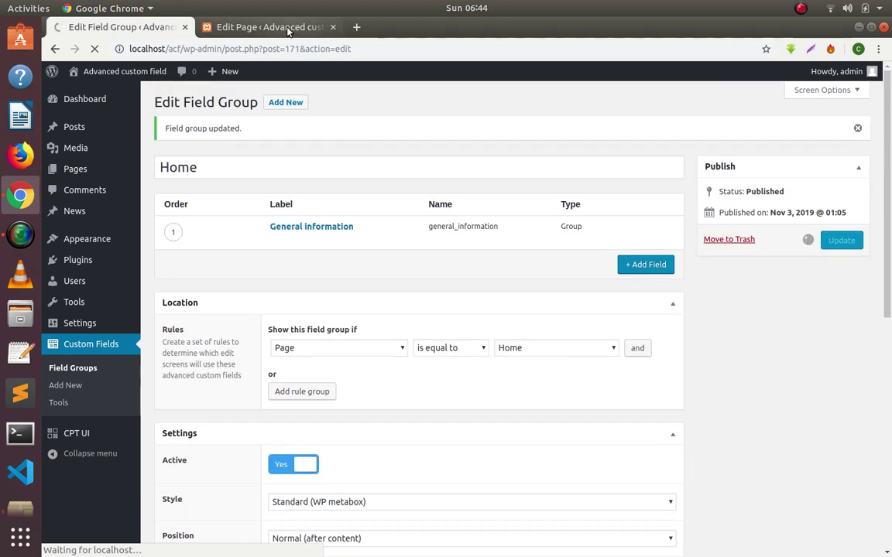
{"action": "left_click", "coordinate": [292, 27]}
{"action": "left_click", "coordinate": [95, 49]}
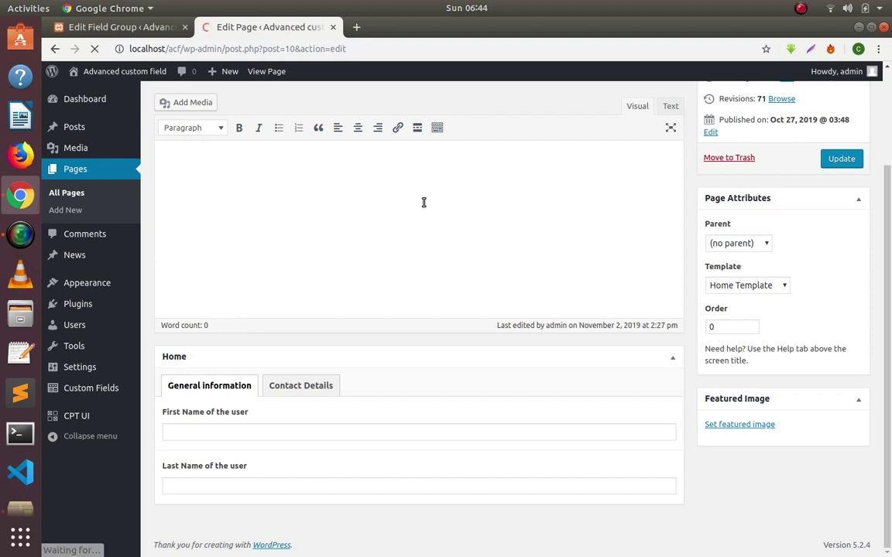
{"action": "scroll", "coordinate": [424, 201], "scroll_direction": "down", "scroll_amount": 2}
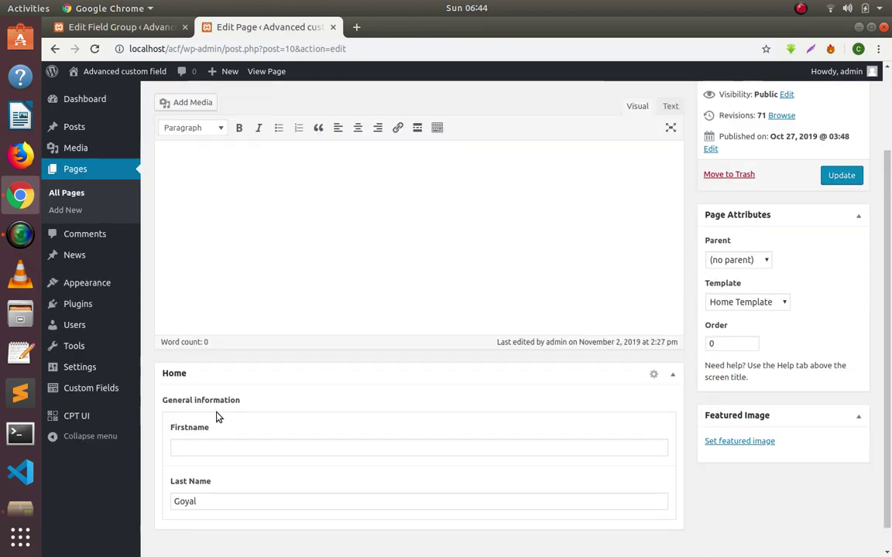
{"action": "left_click", "coordinate": [217, 420]}
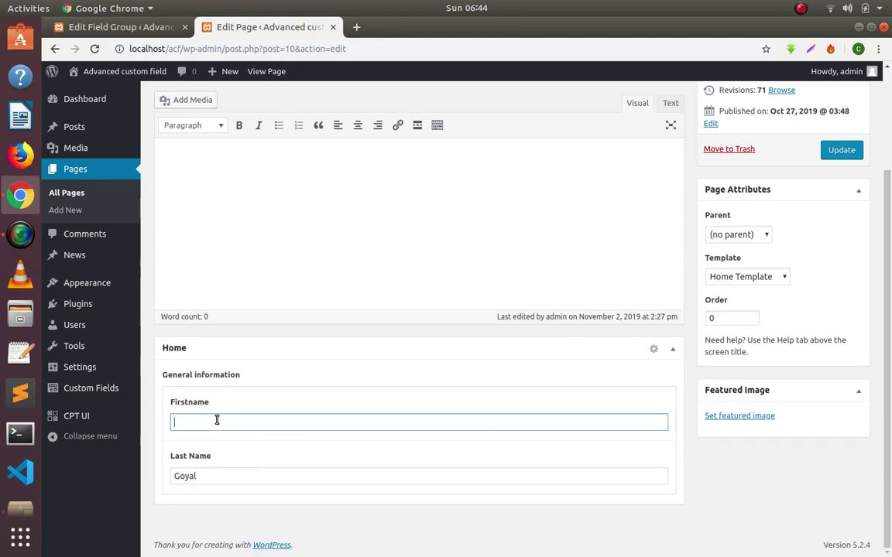
{"action": "left_click", "coordinate": [85, 28]}
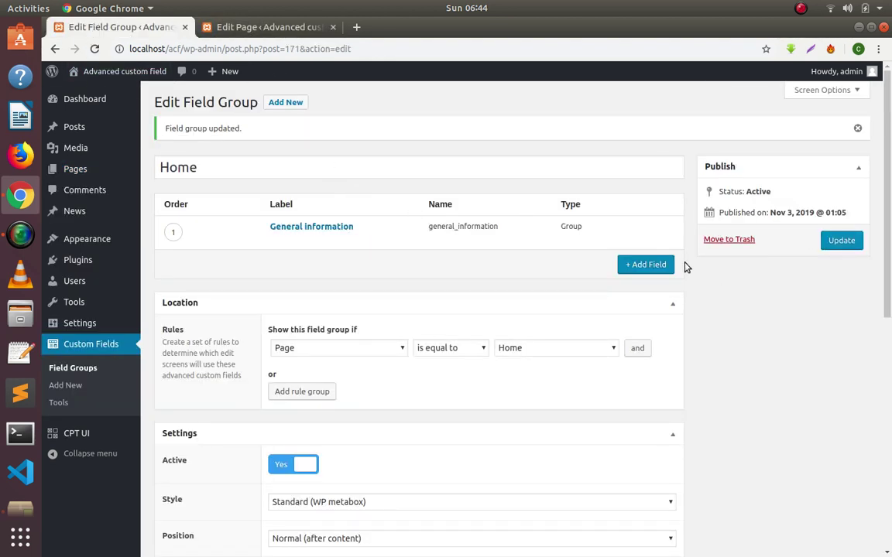
Add a Group field labelled Contact Details (contact_details) to the Home field group.
{"action": "left_click", "coordinate": [650, 264]}
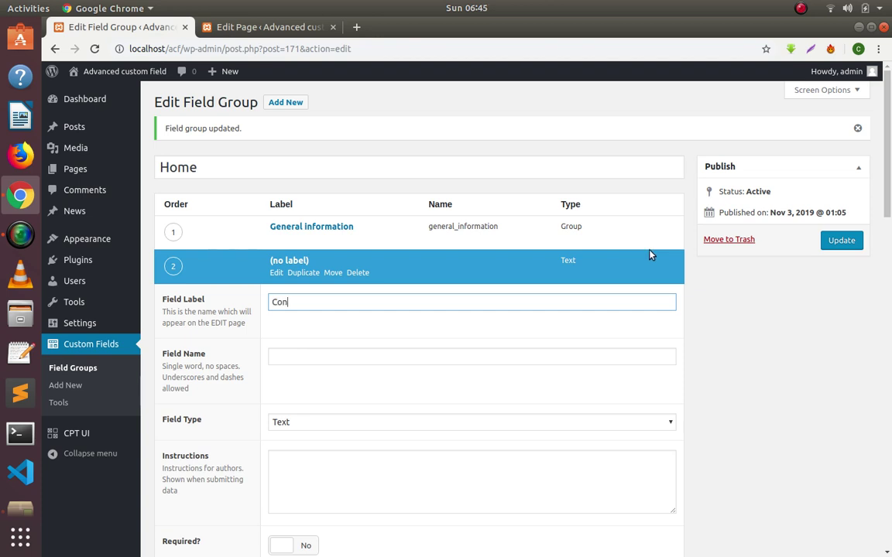
{"action": "type", "text": "Contact Details"}
{"action": "key", "text": "Tab"}
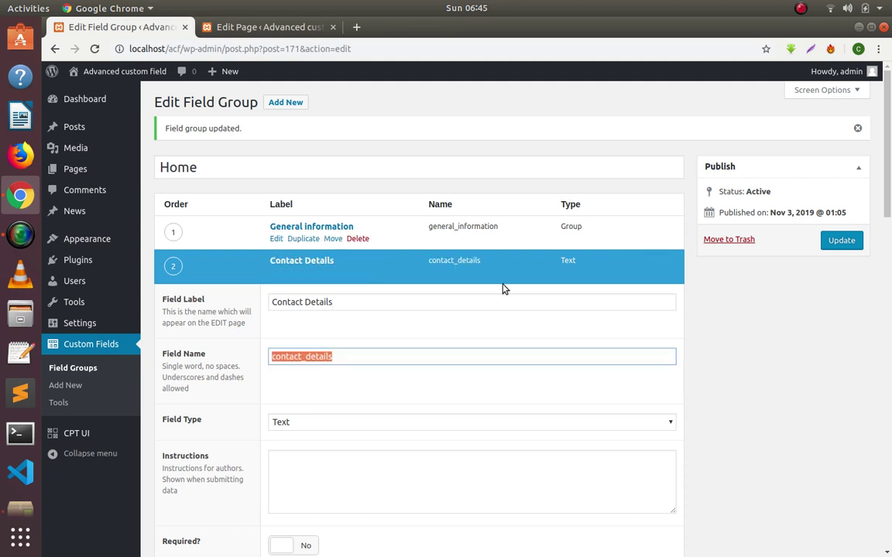
{"action": "scroll", "coordinate": [404, 349], "scroll_direction": "down", "scroll_amount": 7}
{"action": "scroll", "coordinate": [367, 261], "scroll_direction": "up", "scroll_amount": 2}
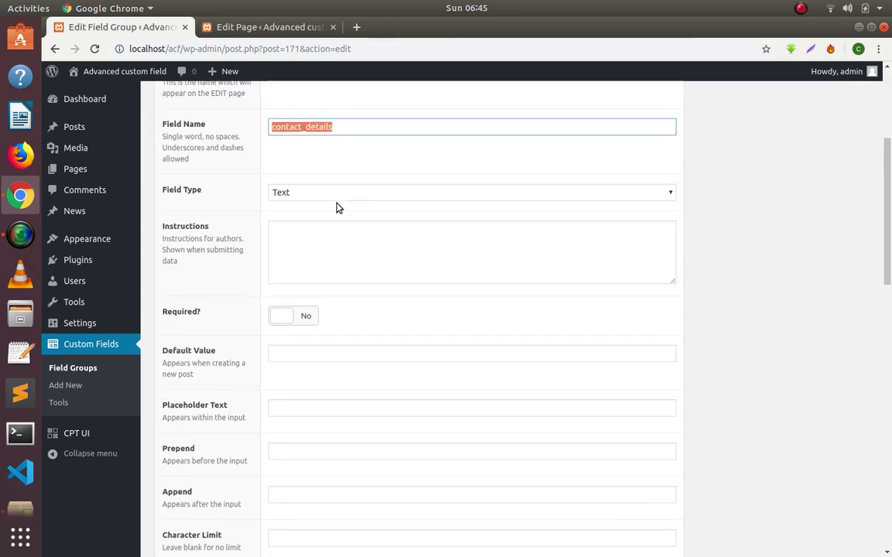
{"action": "left_click", "coordinate": [345, 196]}
{"action": "scroll", "coordinate": [368, 313], "scroll_direction": "down", "scroll_amount": 5}
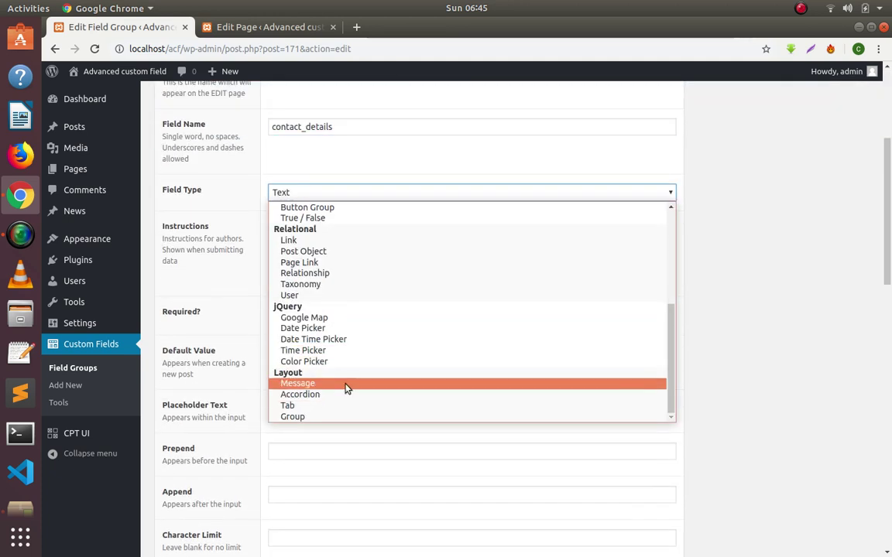
{"action": "left_click", "coordinate": [334, 418]}
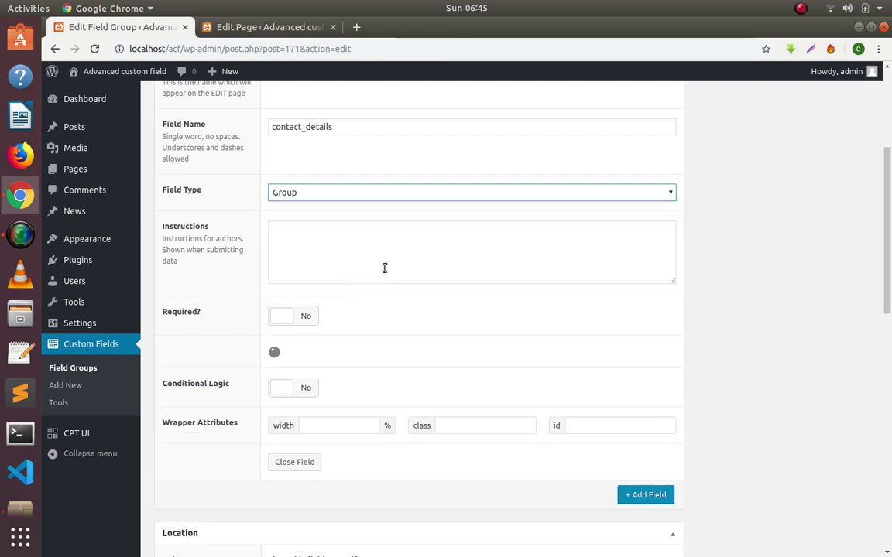
{"action": "scroll", "coordinate": [385, 268], "scroll_direction": "down", "scroll_amount": 3}
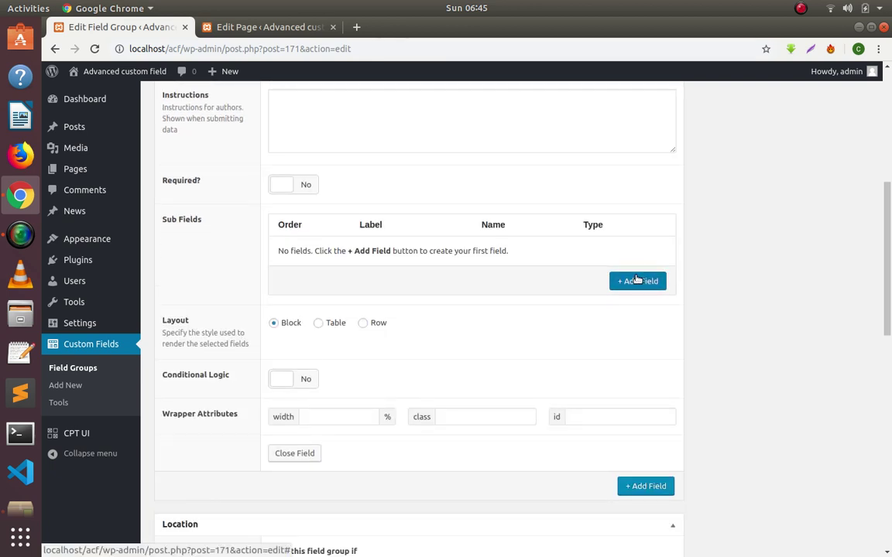
Add an Address (address) sub-field inside Contact Details.
{"action": "left_click", "coordinate": [639, 282]}
{"action": "type", "text": "Address"}
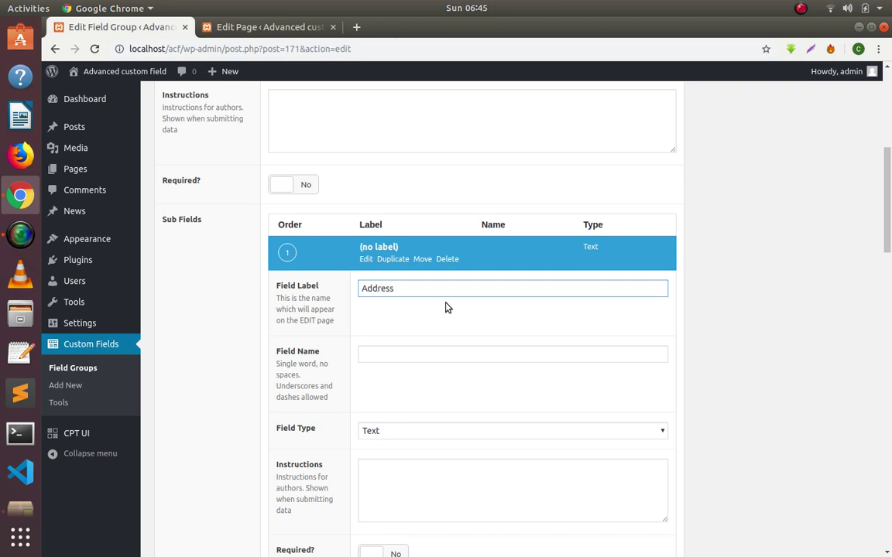
{"action": "key", "text": "Tab"}
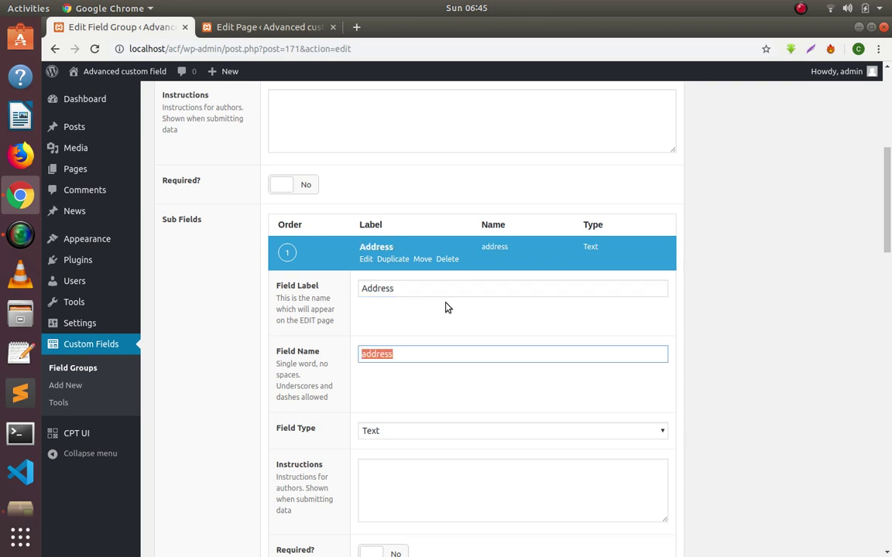
{"action": "scroll", "coordinate": [414, 310], "scroll_direction": "down", "scroll_amount": 3}
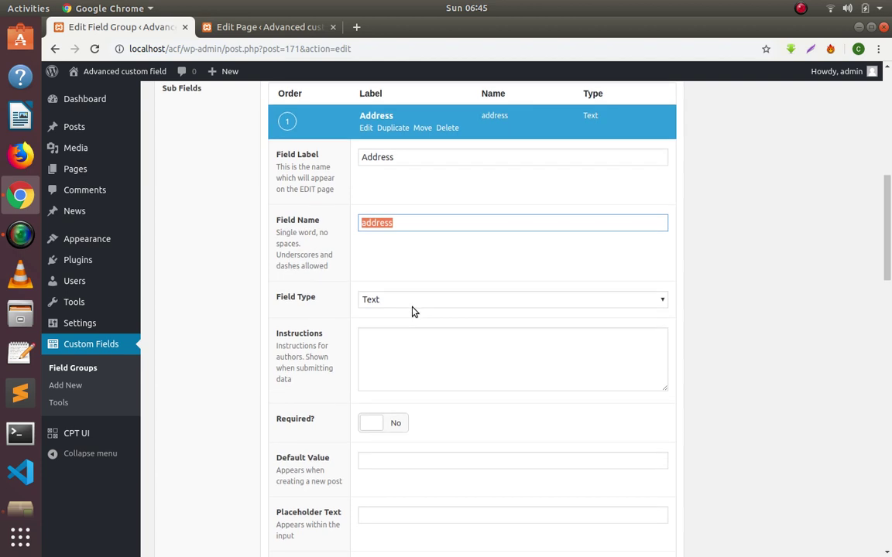
{"action": "left_click", "coordinate": [365, 128]}
Add a Text sub-field Email (email) under Contact Details and update the field group.
{"action": "left_click", "coordinate": [639, 153]}
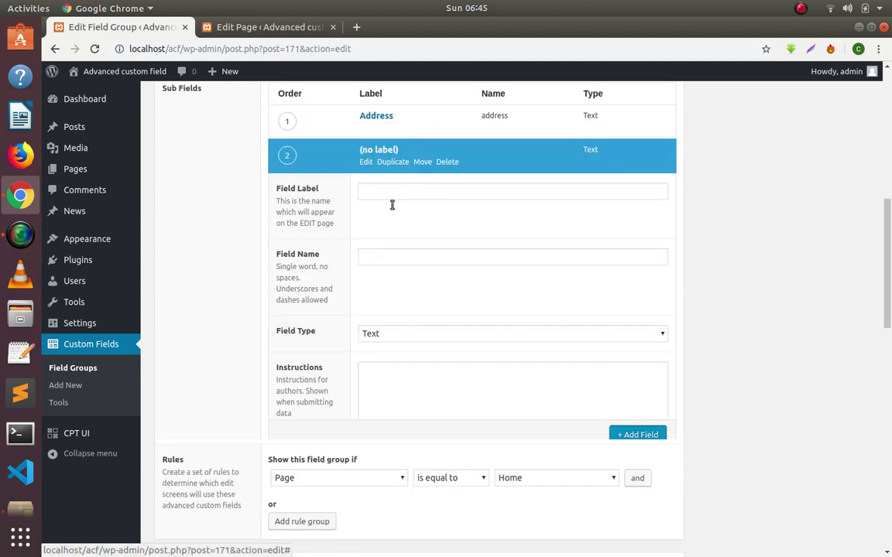
{"action": "type", "text": "Email"}
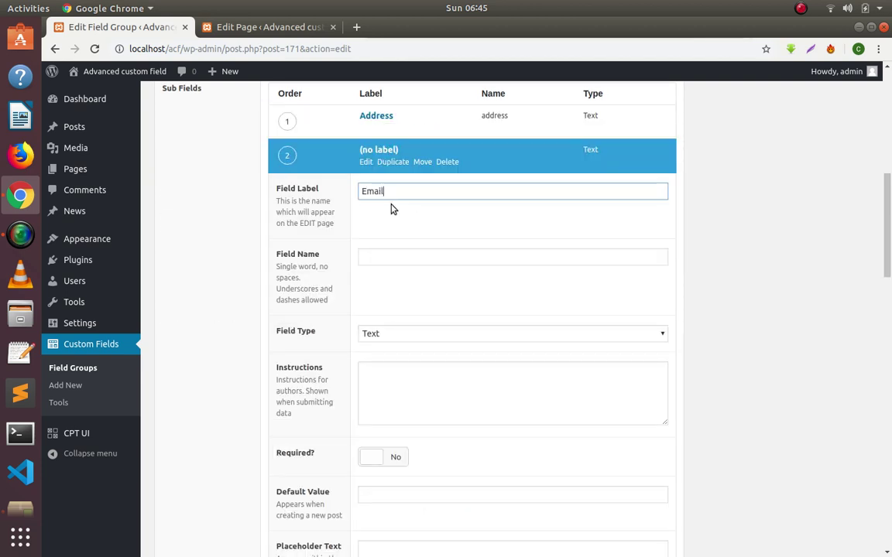
{"action": "key", "text": "Tab"}
{"action": "left_click", "coordinate": [423, 342]}
{"action": "left_click", "coordinate": [422, 336]}
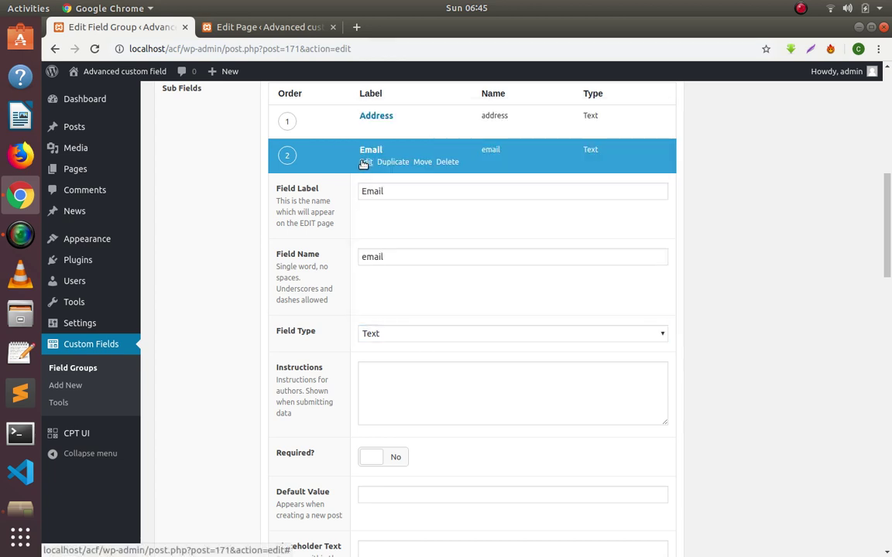
{"action": "left_click", "coordinate": [363, 163]}
{"action": "scroll", "coordinate": [652, 309], "scroll_direction": "up", "scroll_amount": 10}
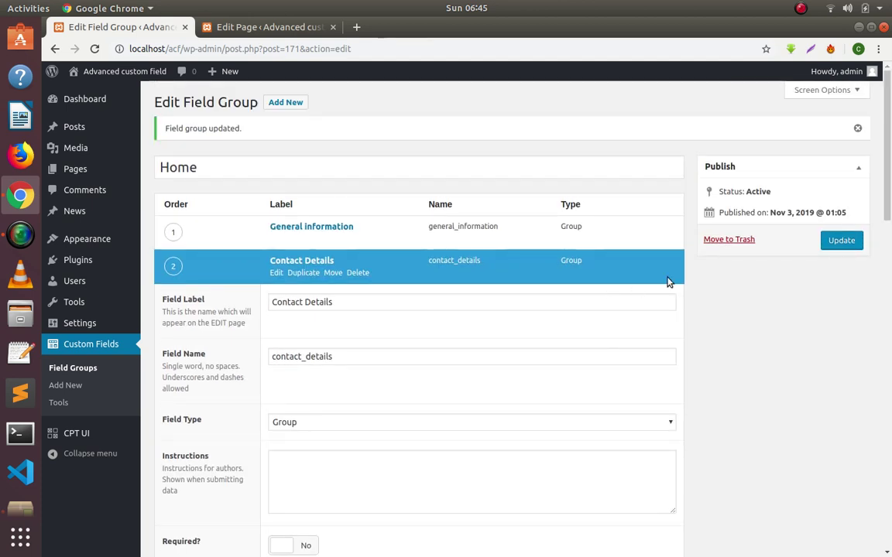
{"action": "left_click", "coordinate": [843, 242]}
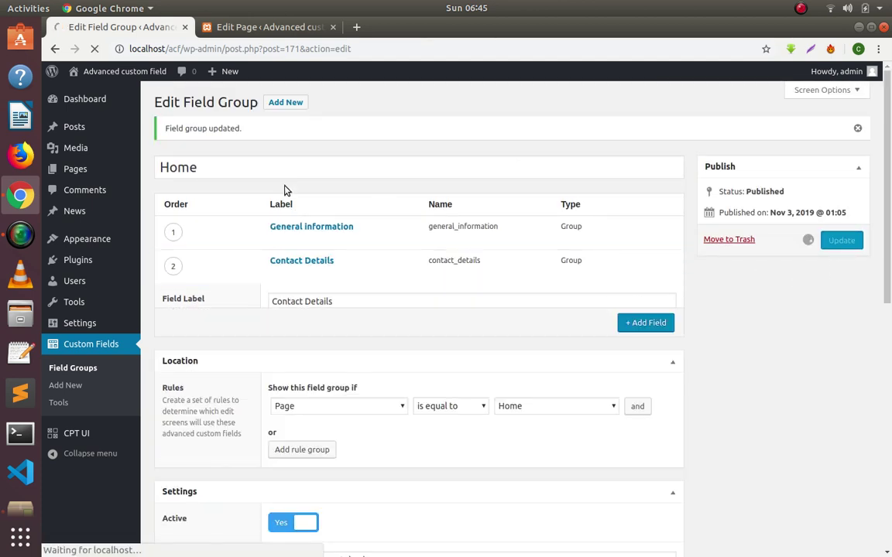
Reload the Home page editor so the Contact Details fields appear.
{"action": "left_click", "coordinate": [249, 29]}
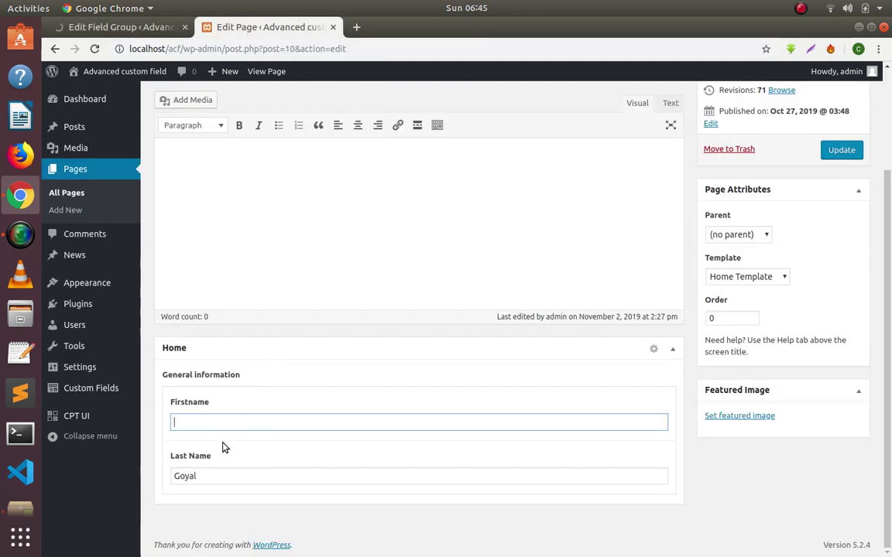
{"action": "right_click", "coordinate": [482, 114]}
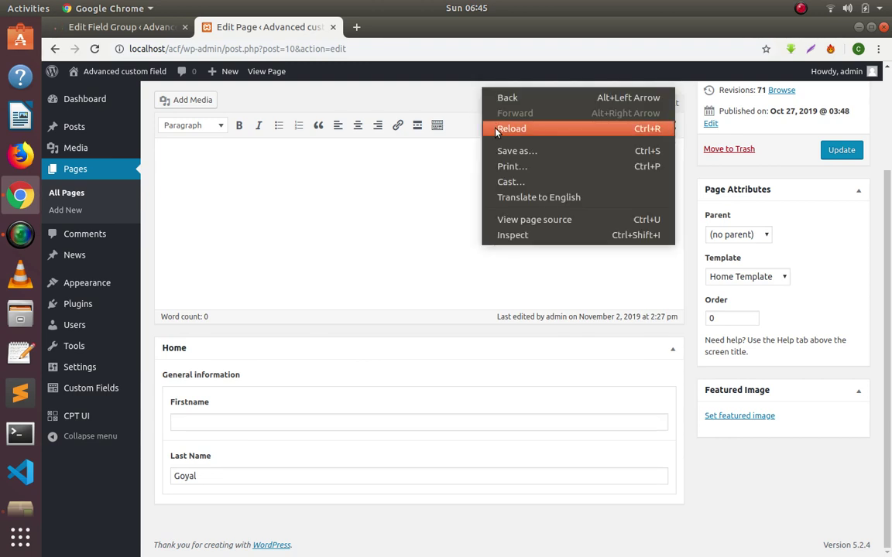
{"action": "left_click", "coordinate": [477, 116]}
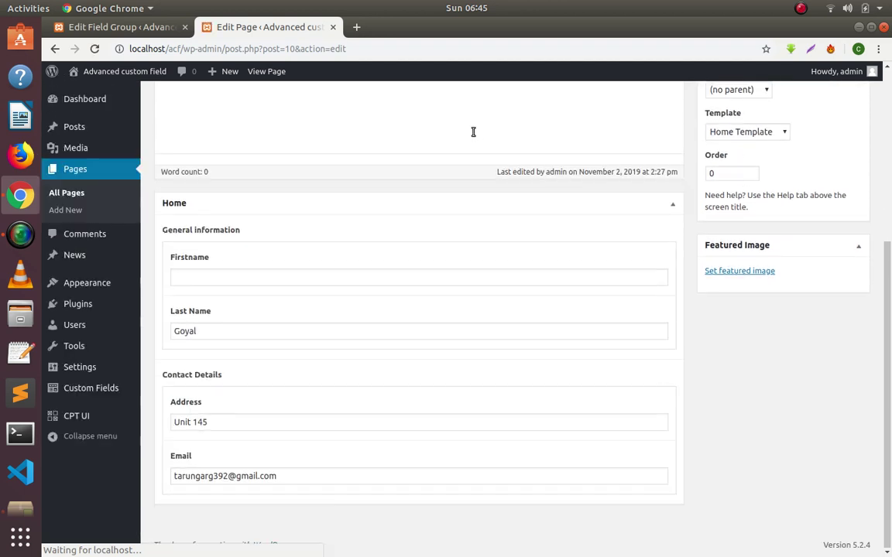
Clear the autofilled Address, Email and Last Name values on the Home page.
{"action": "left_click", "coordinate": [221, 423]}
{"action": "key", "text": "ctrl+a"}
{"action": "key", "text": "BackSpace"}
{"action": "left_click", "coordinate": [298, 476]}
{"action": "key", "text": "ctrl+a"}
{"action": "key", "text": "BackSpace"}
{"action": "left_click", "coordinate": [769, 413]}
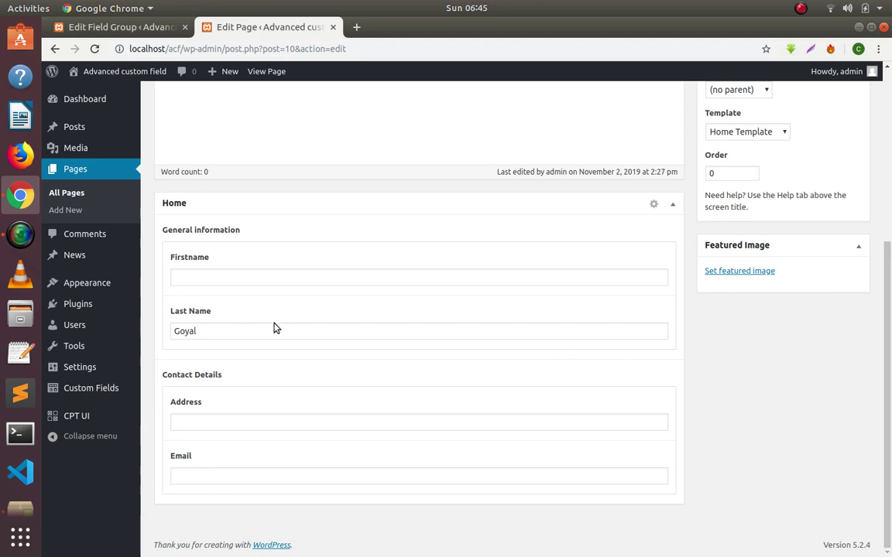
{"action": "left_click", "coordinate": [226, 338]}
{"action": "key", "text": "ctrl+a"}
{"action": "key", "text": "BackSpace"}
{"action": "key", "text": "Tab"}
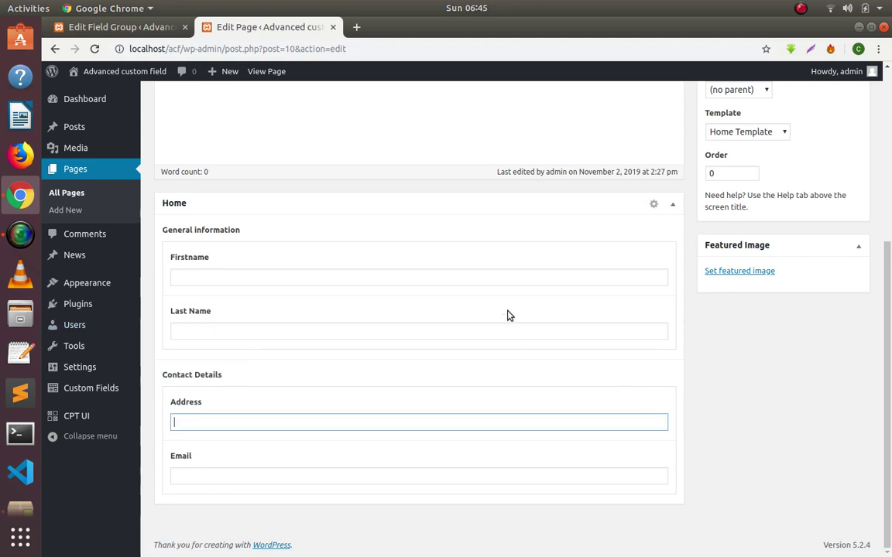
{"action": "key", "text": "shift+Tab"}
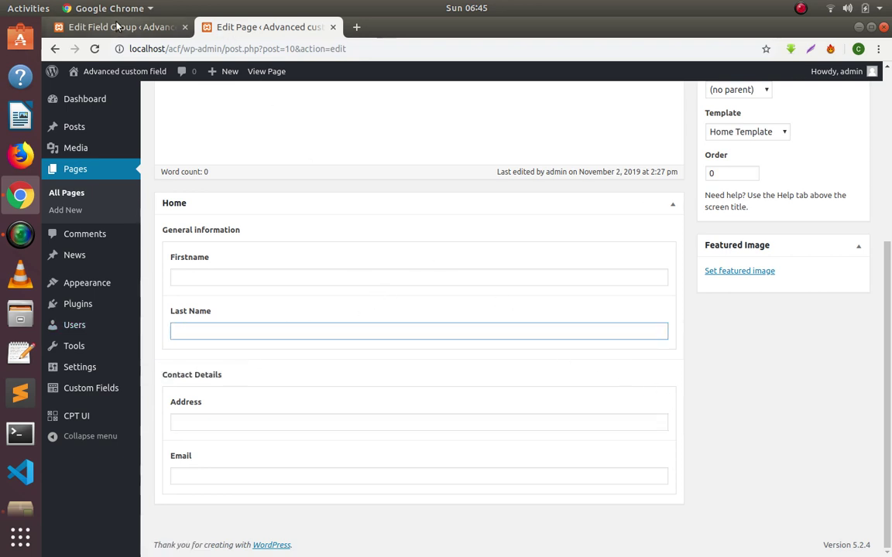
Check the General information field settings in the field group editor, then return to the Home page.
{"action": "left_click", "coordinate": [120, 27]}
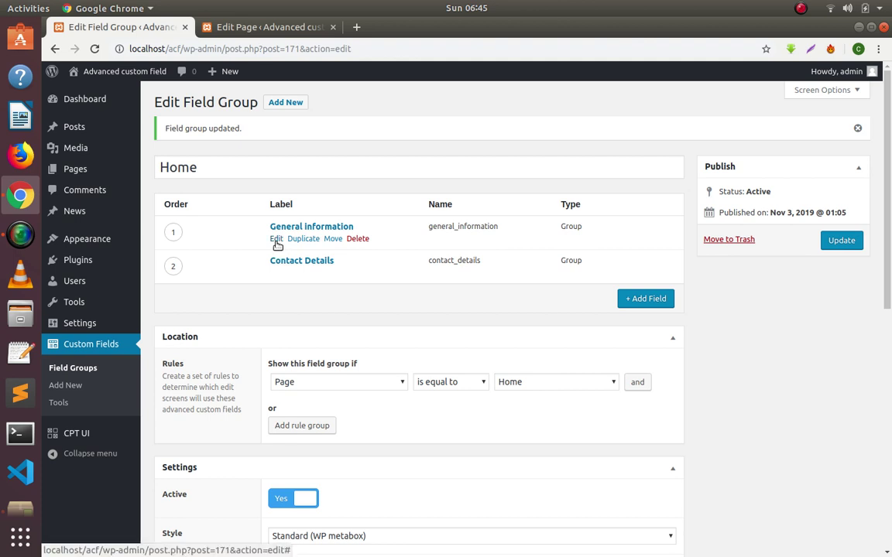
{"action": "left_click", "coordinate": [276, 239]}
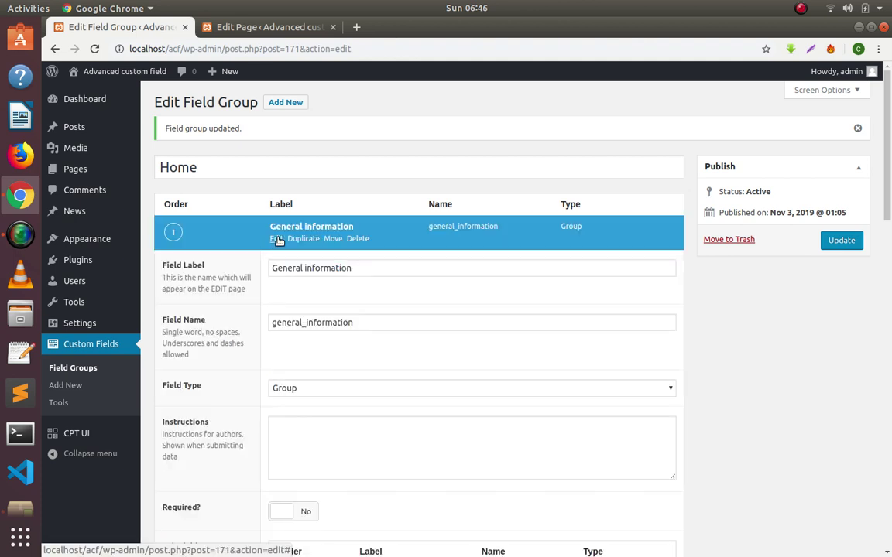
{"action": "left_click", "coordinate": [277, 240]}
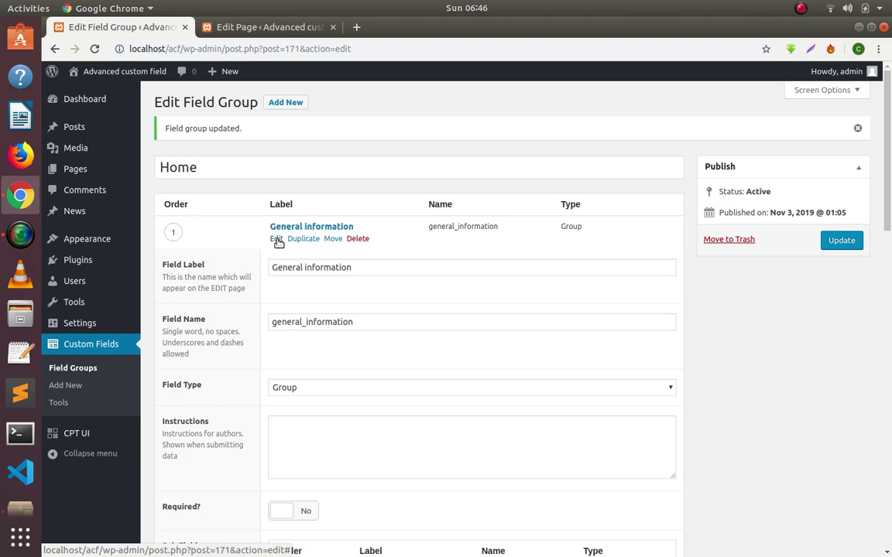
{"action": "left_click", "coordinate": [294, 27]}
{"action": "scroll", "coordinate": [451, 155], "scroll_direction": "up", "scroll_amount": 3}
{"action": "scroll", "coordinate": [452, 171], "scroll_direction": "up", "scroll_amount": 2}
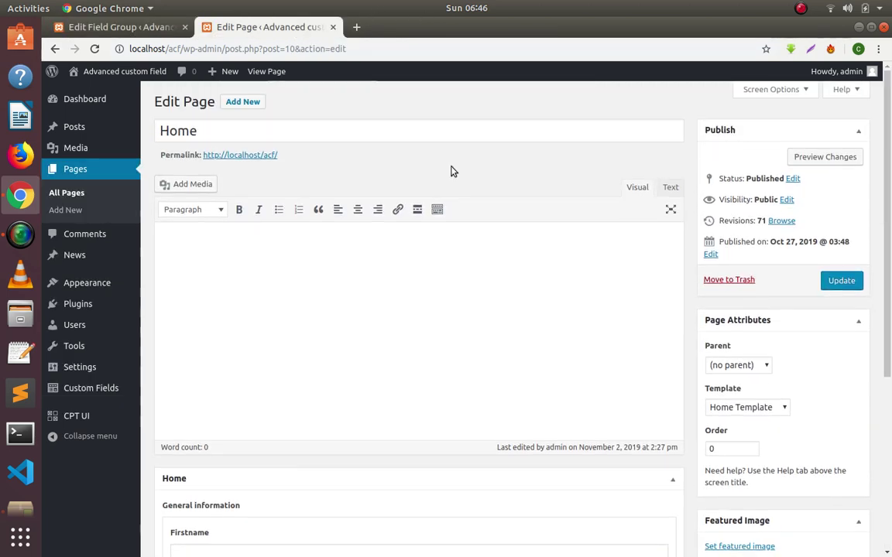
{"action": "scroll", "coordinate": [452, 171], "scroll_direction": "down", "scroll_amount": 5}
Enter the person's first name and last name in the Firstname and Last Name fields.
{"action": "left_click", "coordinate": [206, 278]}
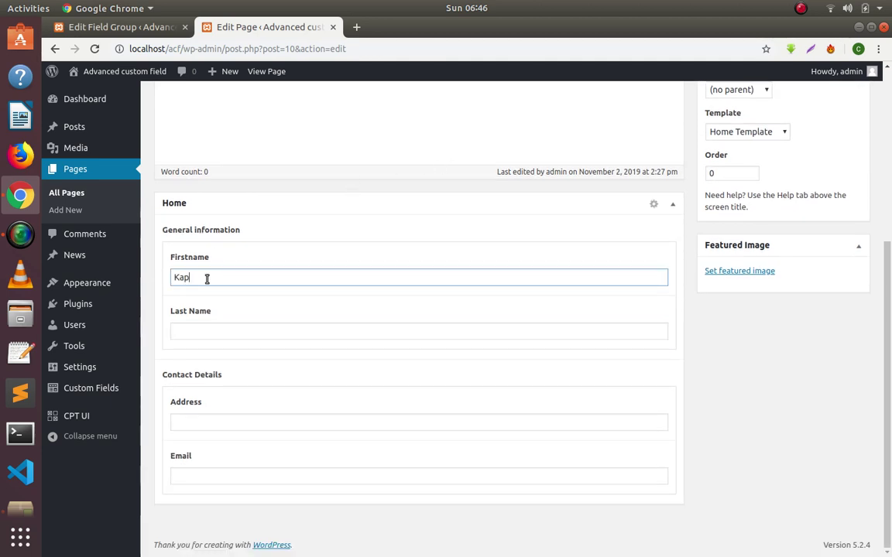
{"action": "key", "text": "Tab"}
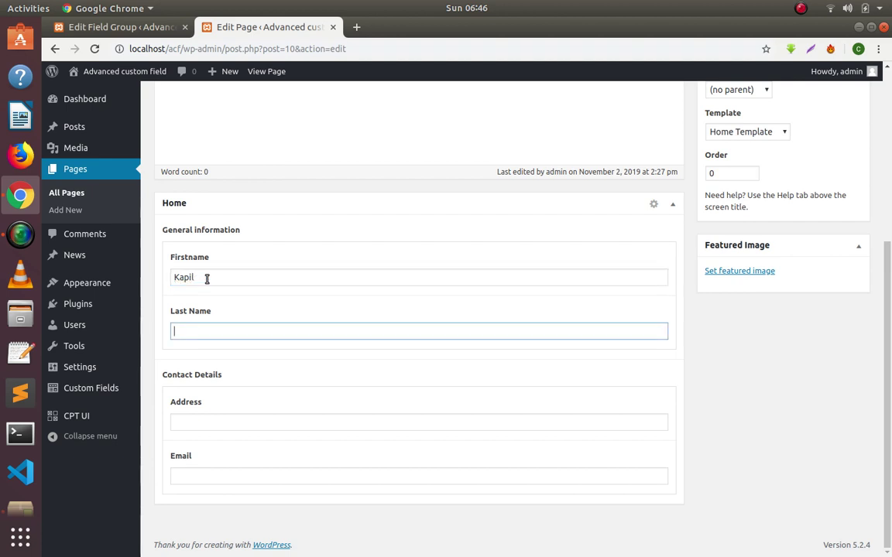
{"action": "type", "text": "GOyal"}
{"action": "key", "text": "Tab"}
{"action": "key", "text": "shift+Tab"}
{"action": "type", "text": "Goy"}
Fill in a street address in Address and an e-mail address in Email.
{"action": "key", "text": "Tab"}
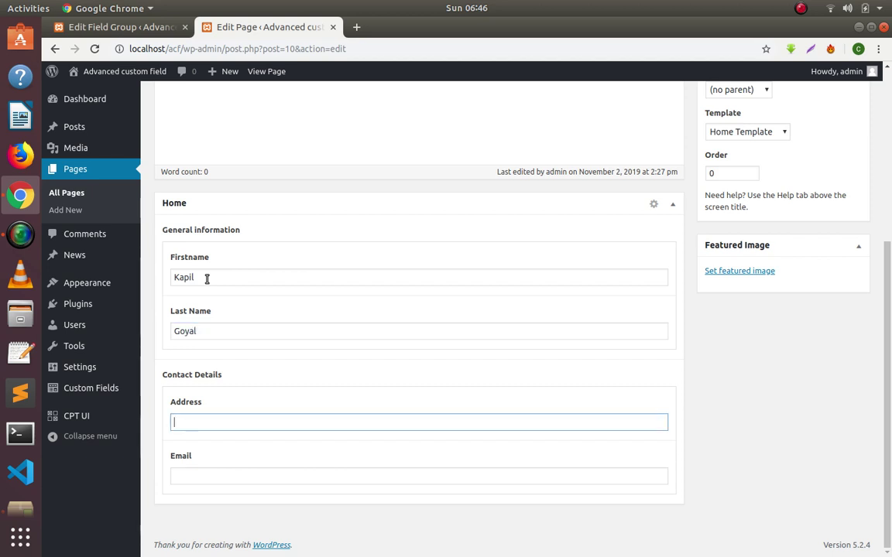
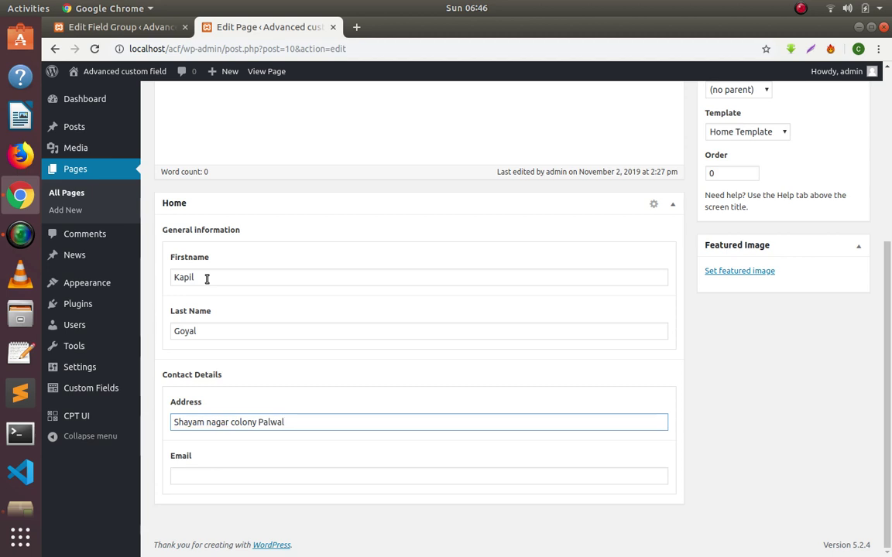
{"action": "key", "text": "Tab"}
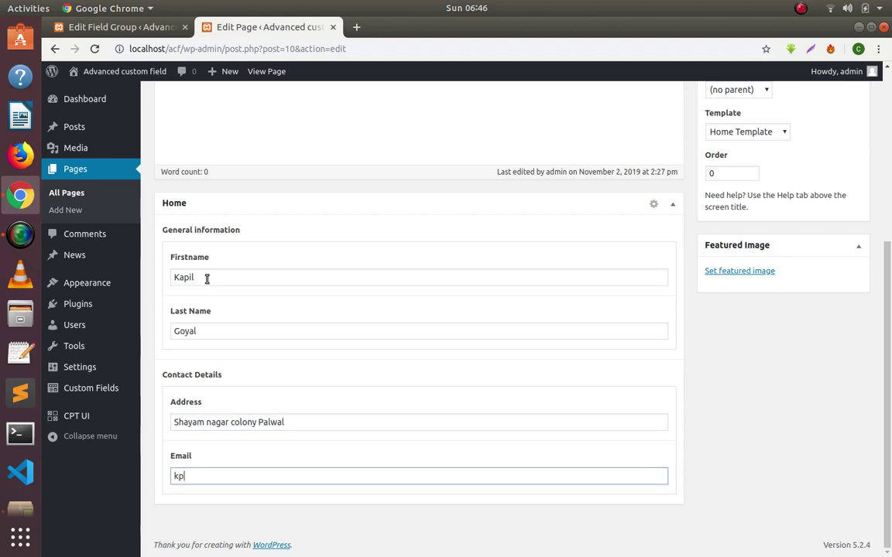
{"action": "key", "text": "BackSpace"}
{"action": "key", "text": "BackSpace"}
{"action": "key", "text": "BackSpace"}
{"action": "key", "text": "BackSpace"}
{"action": "key", "text": "BackSpace"}
Update the Home page with its filled ACF values, then switch to Sublime Text.
{"action": "left_click", "coordinate": [781, 383]}
{"action": "scroll", "coordinate": [782, 384], "scroll_direction": "up", "scroll_amount": 5}
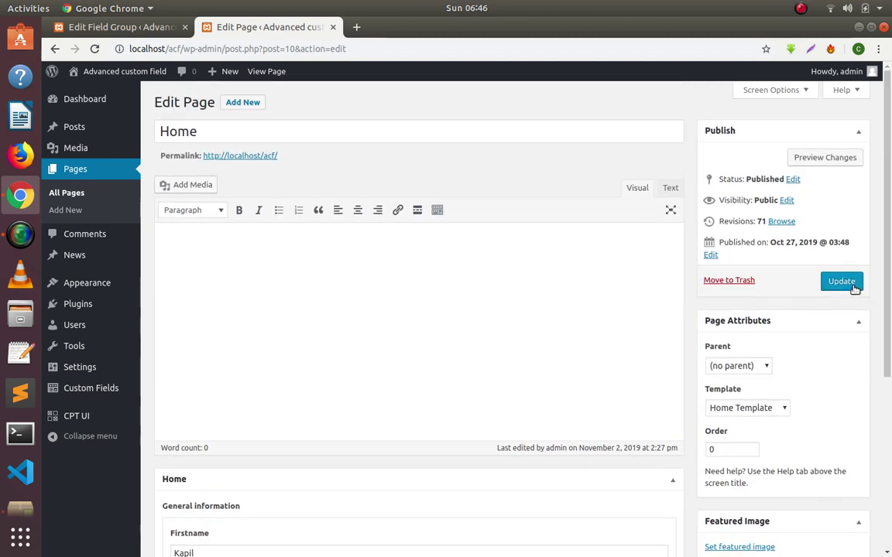
{"action": "left_click", "coordinate": [840, 282]}
{"action": "scroll", "coordinate": [534, 348], "scroll_direction": "down", "scroll_amount": 5}
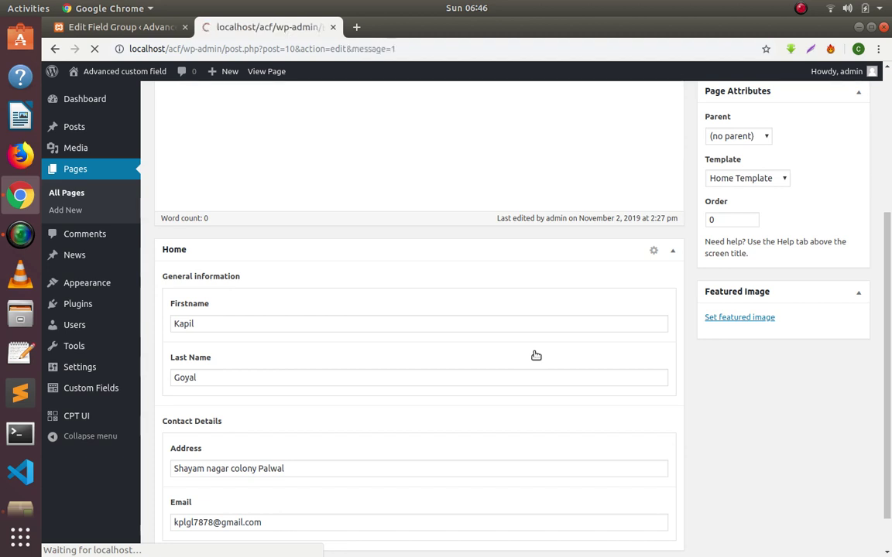
{"action": "scroll", "coordinate": [524, 365], "scroll_direction": "down", "scroll_amount": 3}
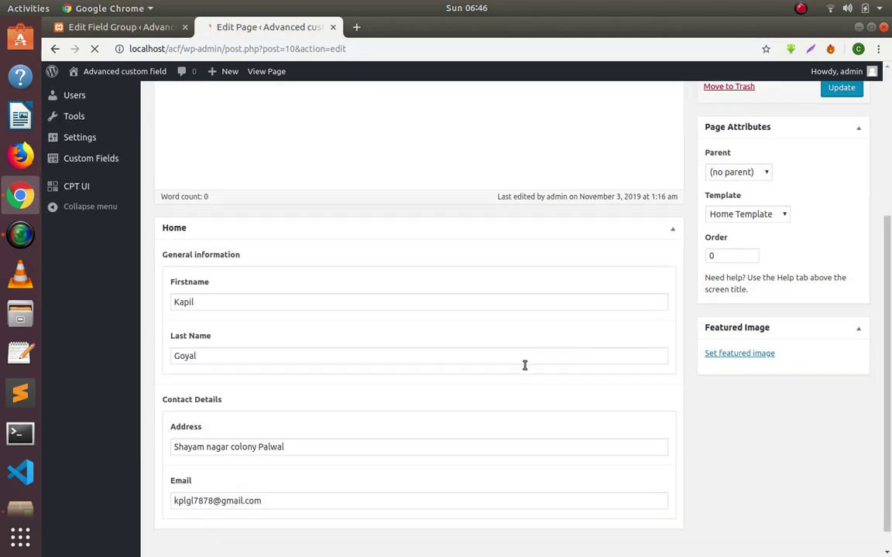
{"action": "scroll", "coordinate": [524, 363], "scroll_direction": "down", "scroll_amount": 1}
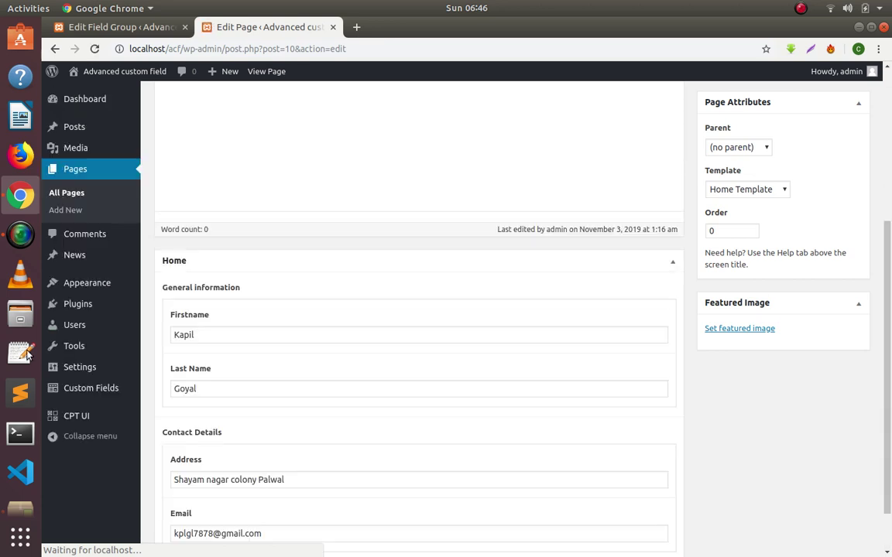
{"action": "left_click", "coordinate": [20, 391]}
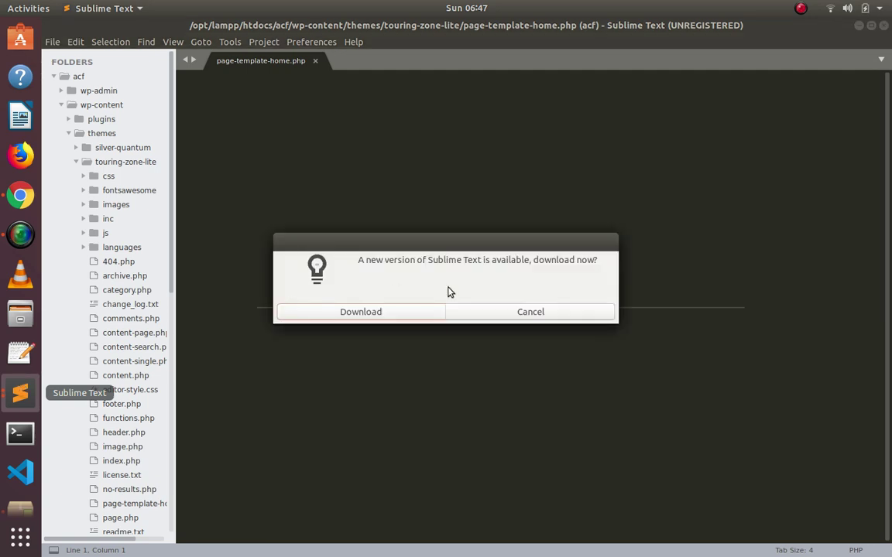
Dismiss the new-version prompt and select 'test_field' in the get_field call on line 6.
{"action": "left_click", "coordinate": [530, 312]}
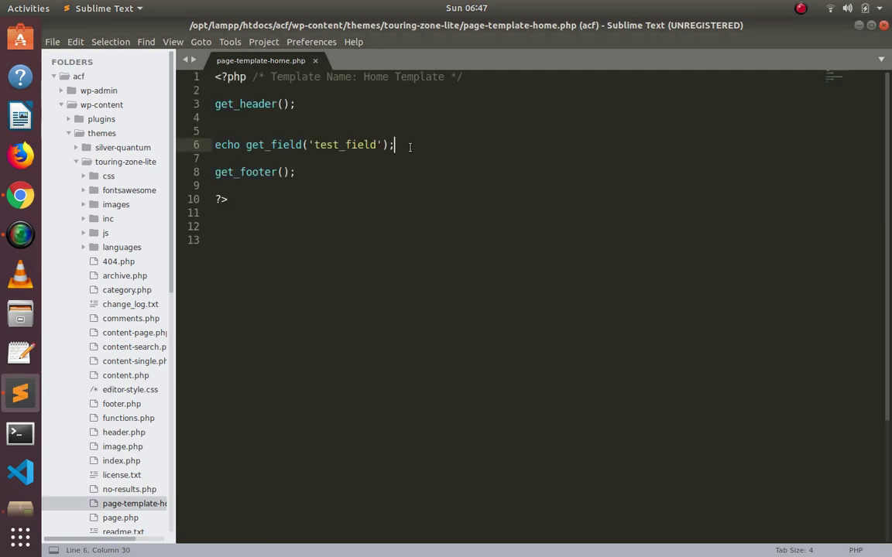
{"action": "left_click_drag", "start_coordinate": [408, 145], "coordinate": [243, 146]}
{"action": "left_click_drag", "start_coordinate": [376, 146], "coordinate": [313, 146]}
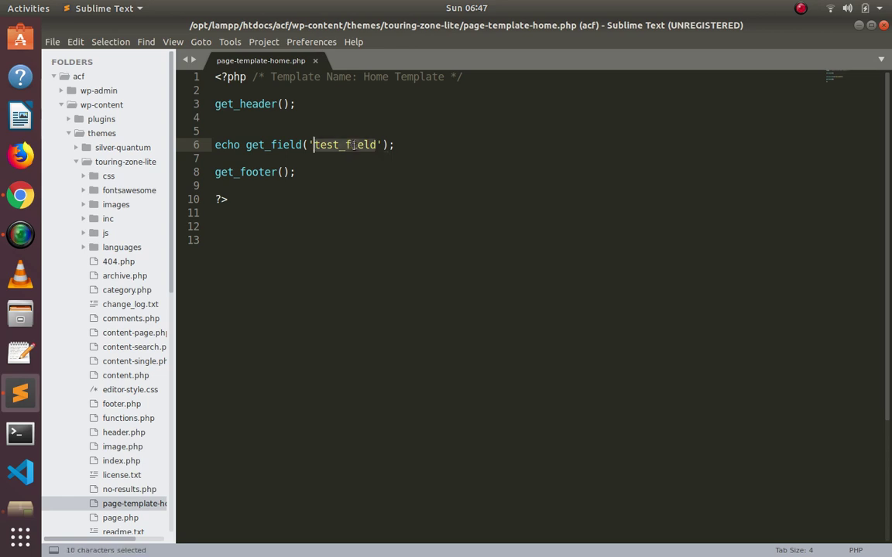
{"action": "key", "text": "alt+Tab"}
{"action": "scroll", "coordinate": [283, 280], "scroll_direction": "up", "scroll_amount": 3}
{"action": "scroll", "coordinate": [282, 281], "scroll_direction": "down", "scroll_amount": 3}
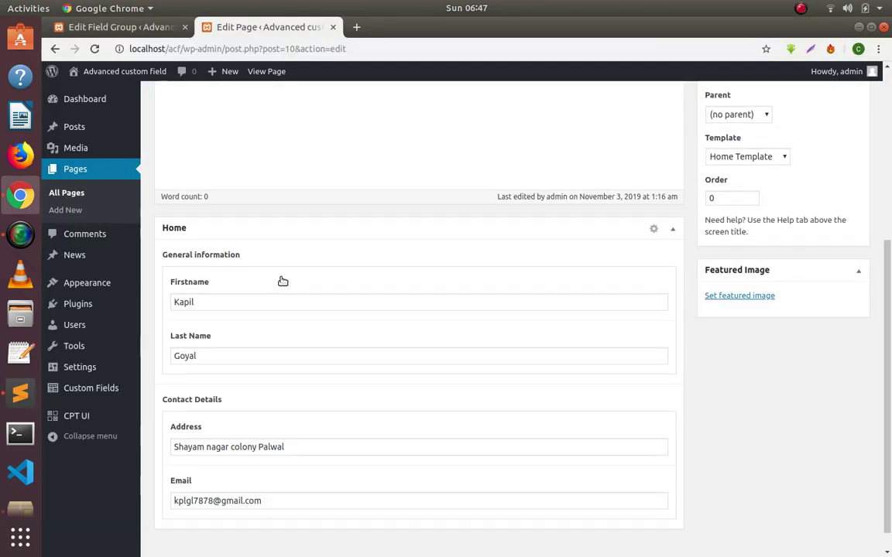
Replace 'test_field' with 'general_information' copied from ACF and save page-template-home.php.
{"action": "left_click", "coordinate": [151, 27]}
{"action": "double_click", "coordinate": [464, 226]}
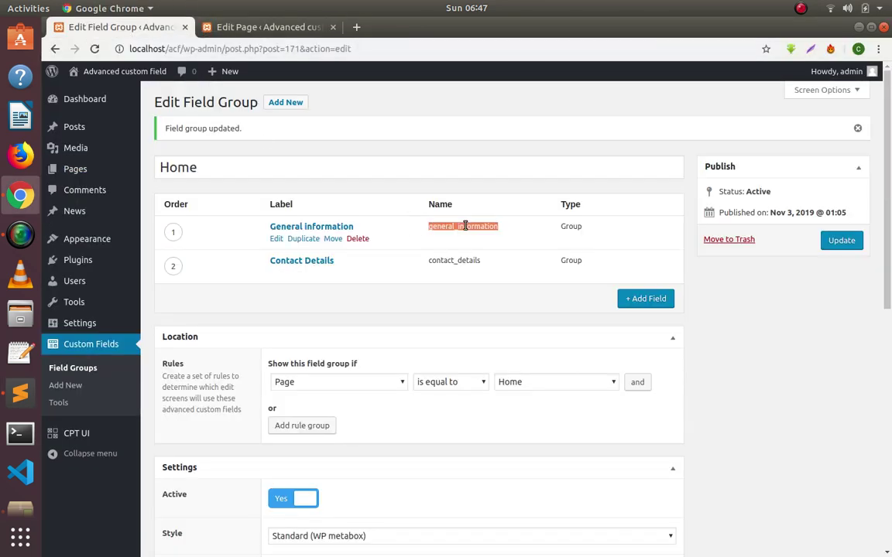
{"action": "key", "text": "ctrl+c"}
{"action": "key", "text": "alt+Tab"}
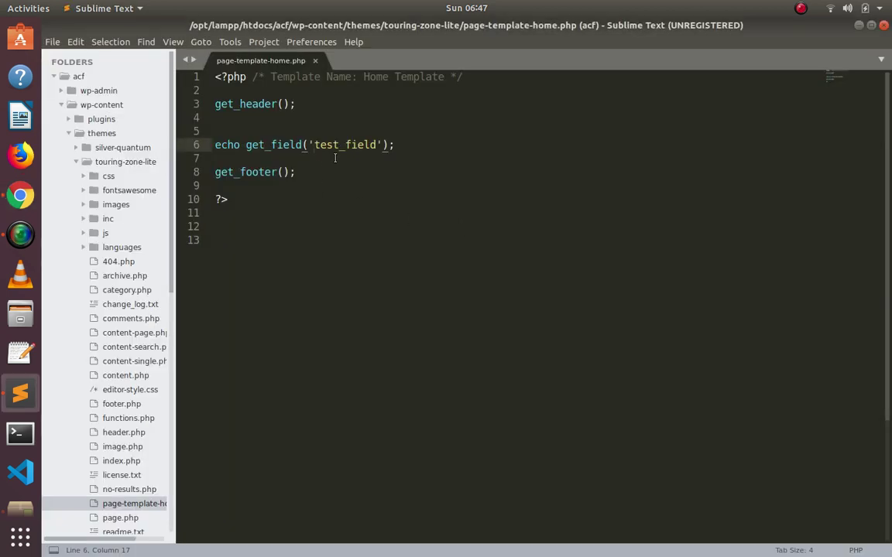
{"action": "key", "text": "ctrl+v"}
{"action": "key", "text": "ctrl+s"}
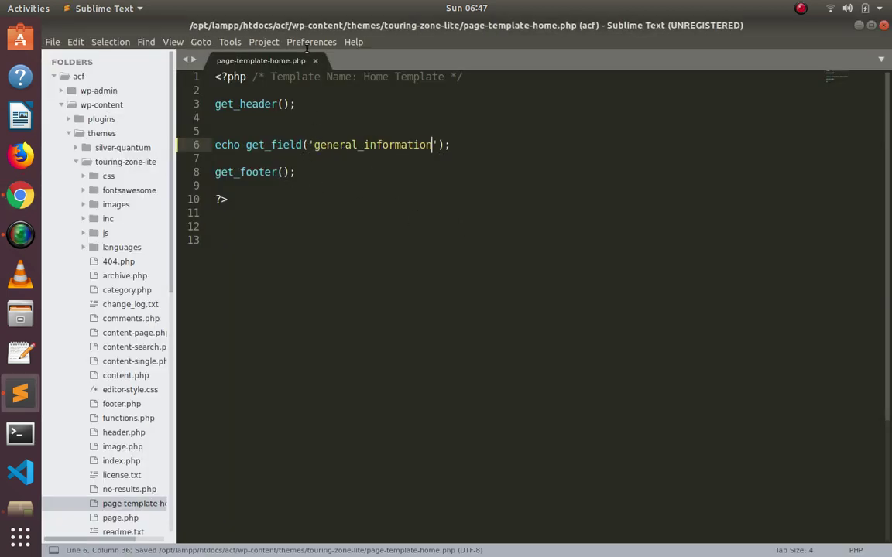
{"action": "key", "text": "alt+Tab"}
{"action": "left_click", "coordinate": [271, 27]}
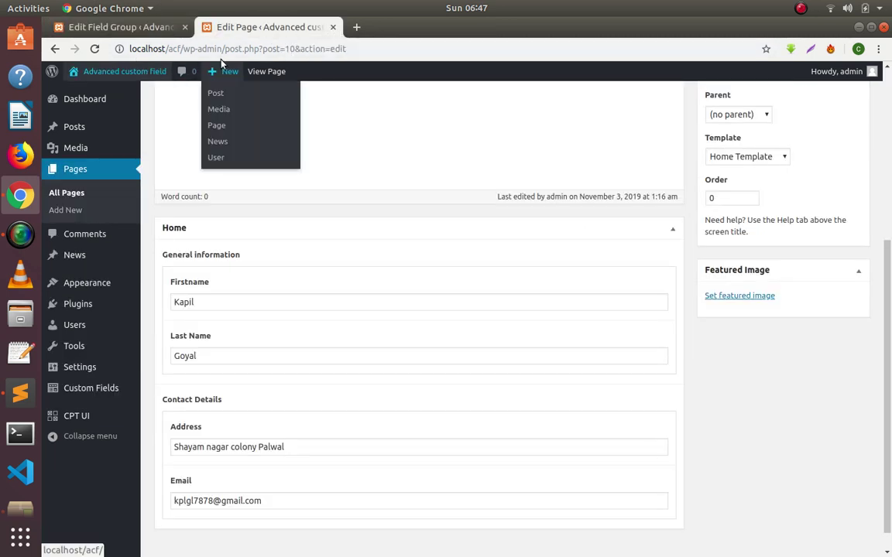
Open the live home page in a new tab, confirm it prints 'Array', and return to the template.
{"action": "middle_click", "coordinate": [266, 72]}
{"action": "left_click", "coordinate": [396, 27]}
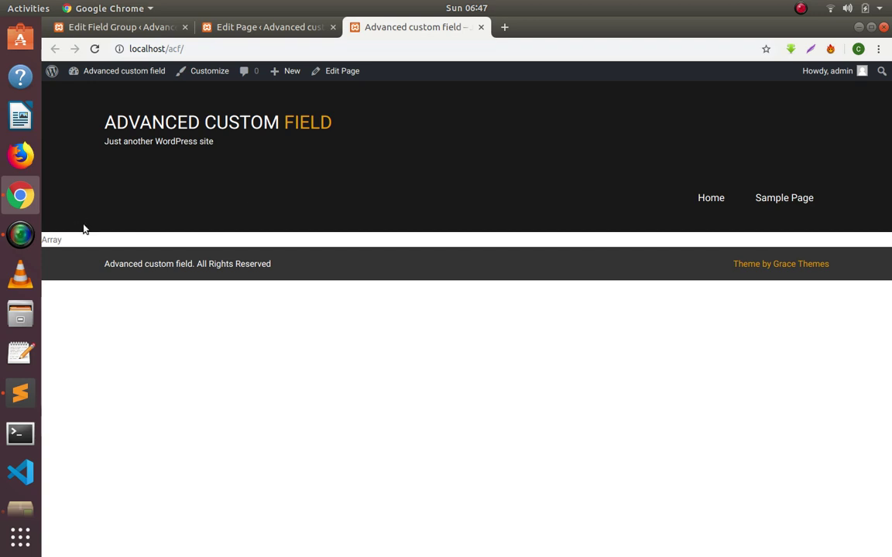
{"action": "double_click", "coordinate": [55, 240]}
{"action": "left_click", "coordinate": [118, 322]}
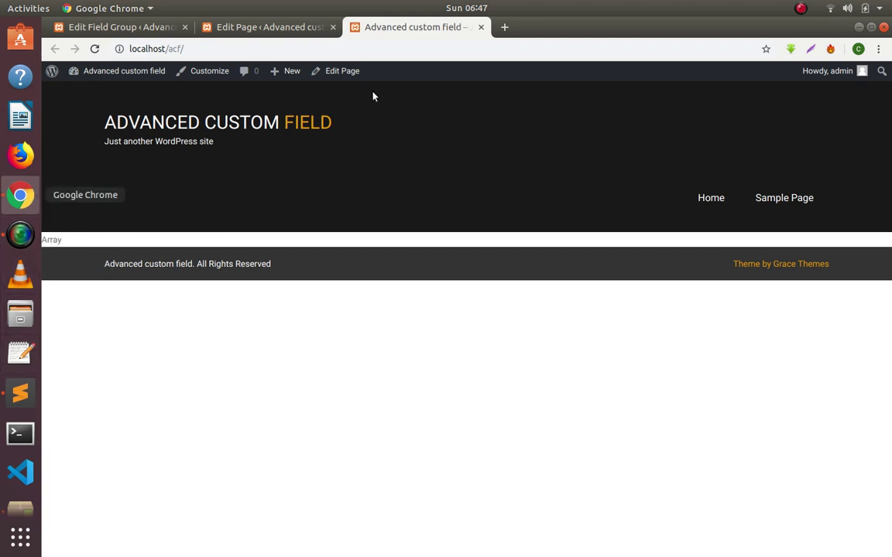
{"action": "left_click", "coordinate": [20, 393]}
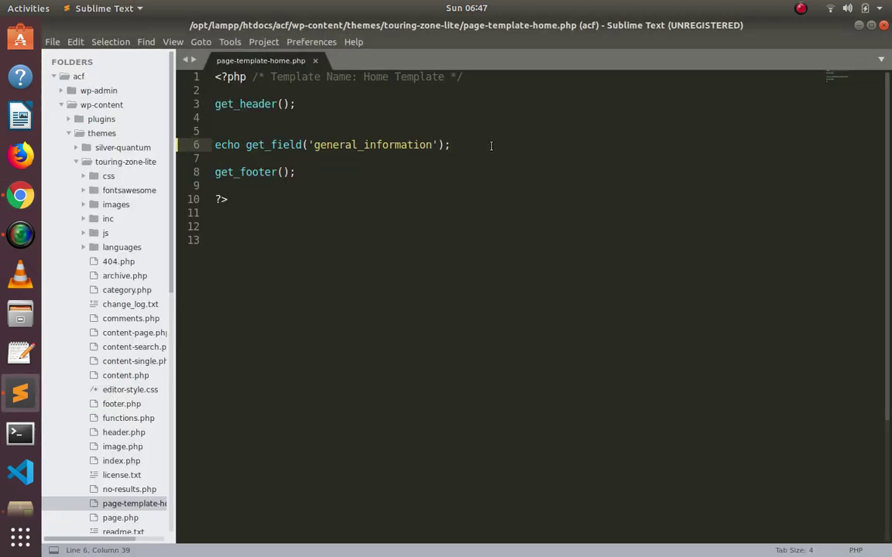
Add blank lines above and below the echo statement and save the template.
{"action": "key", "text": "Return"}
{"action": "key", "text": "Return"}
{"action": "key", "text": "Up"}
{"action": "key", "text": "Up"}
{"action": "key", "text": "Return"}
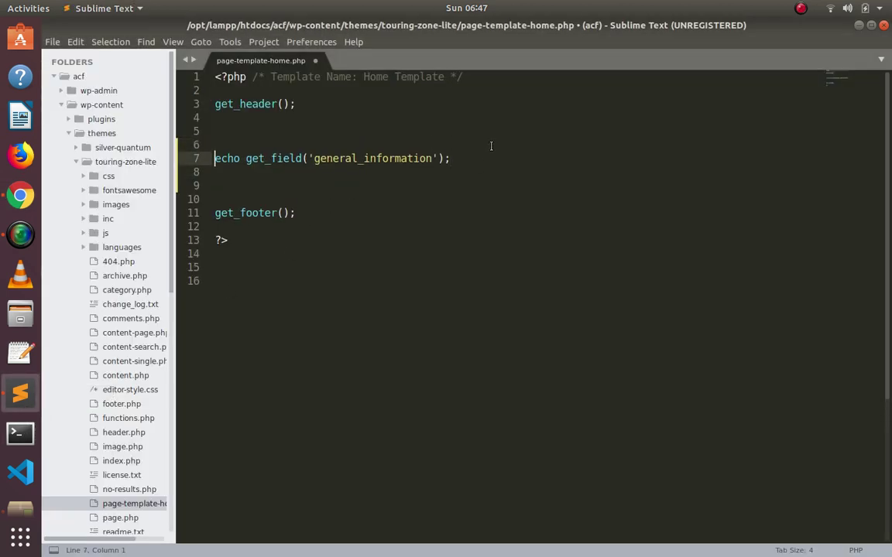
{"action": "key", "text": "ctrl+s"}
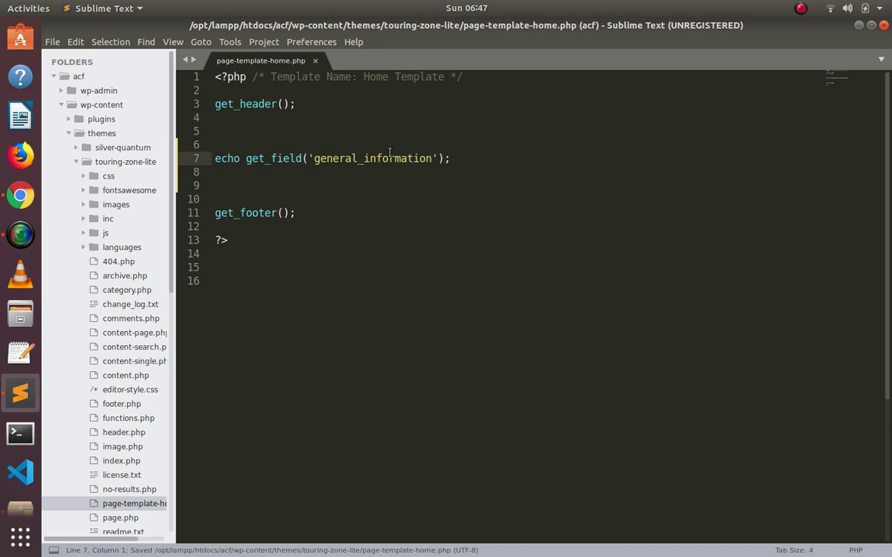
Replace echo with $main = so the general_information get_field result is stored in $main.
{"action": "double_click", "coordinate": [395, 157]}
{"action": "left_click", "coordinate": [403, 184]}
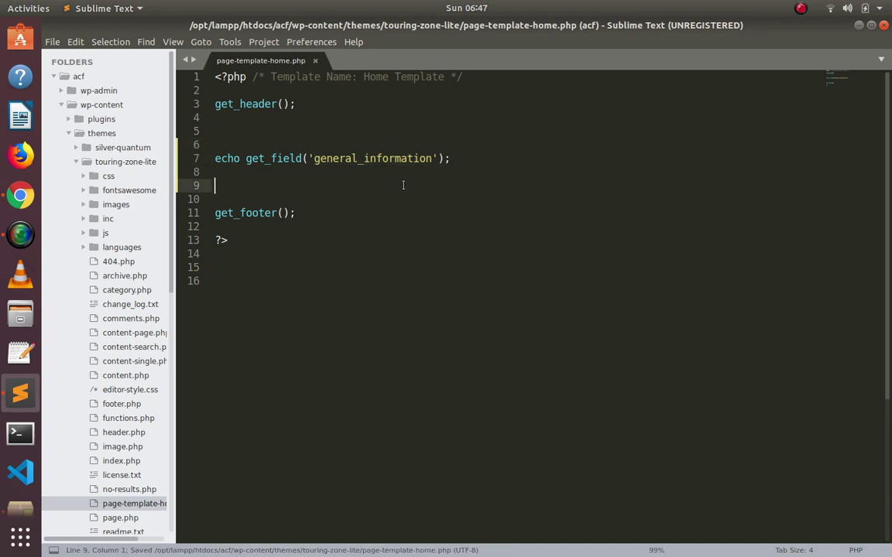
{"action": "double_click", "coordinate": [217, 158]}
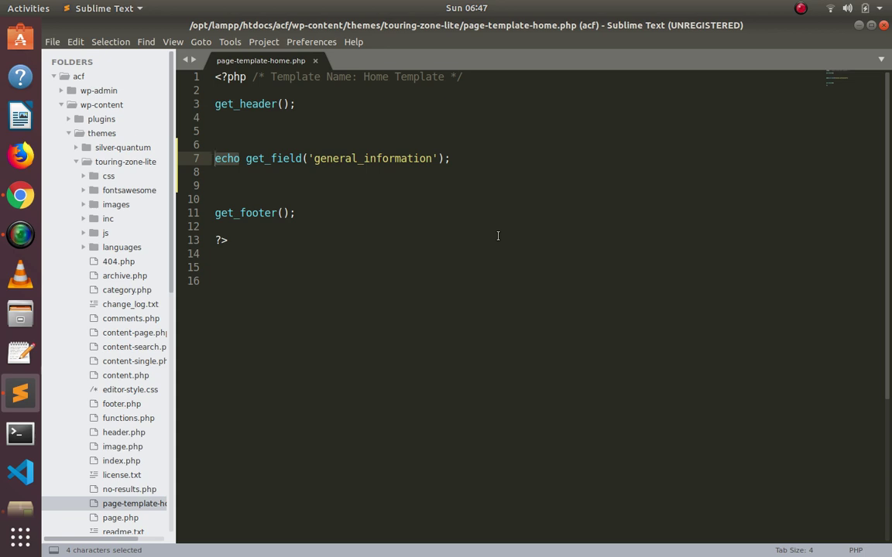
{"action": "key", "text": "BackSpace"}
{"action": "type", "text": "$"}
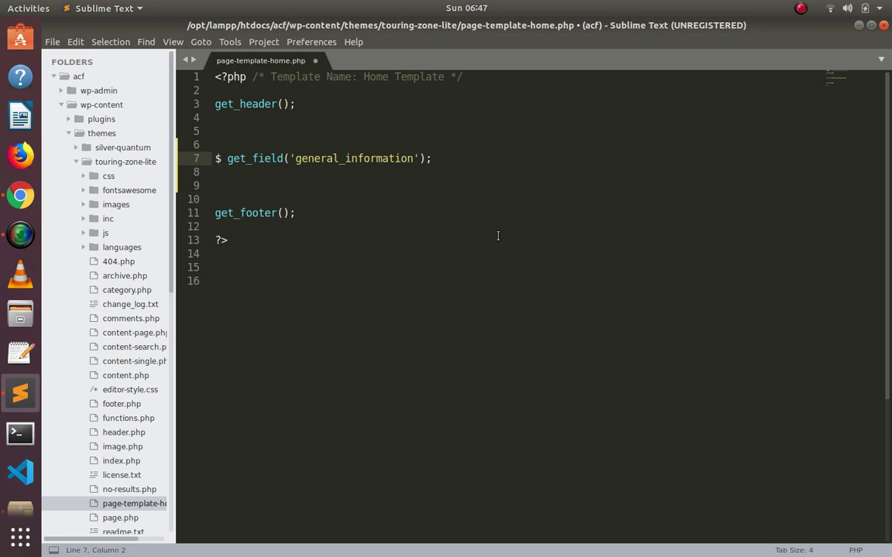
{"action": "type", "text": "main"}
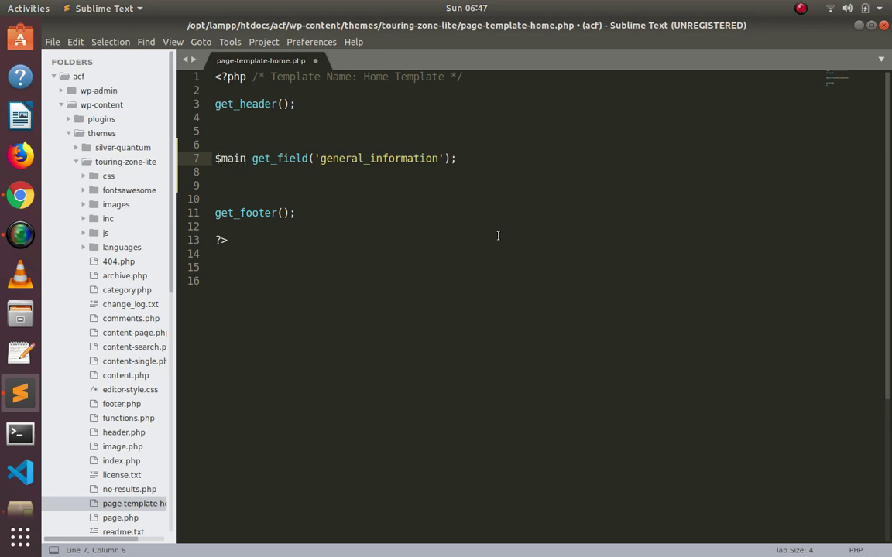
{"action": "type", "text": " ="}
Add a print_r($main); line below the assignment.
{"action": "key", "text": "Down"}
{"action": "key", "text": "Return"}
{"action": "type", "text": "pri"}
{"action": "key", "text": "Return"}
{"action": "key", "text": "BackSpace"}
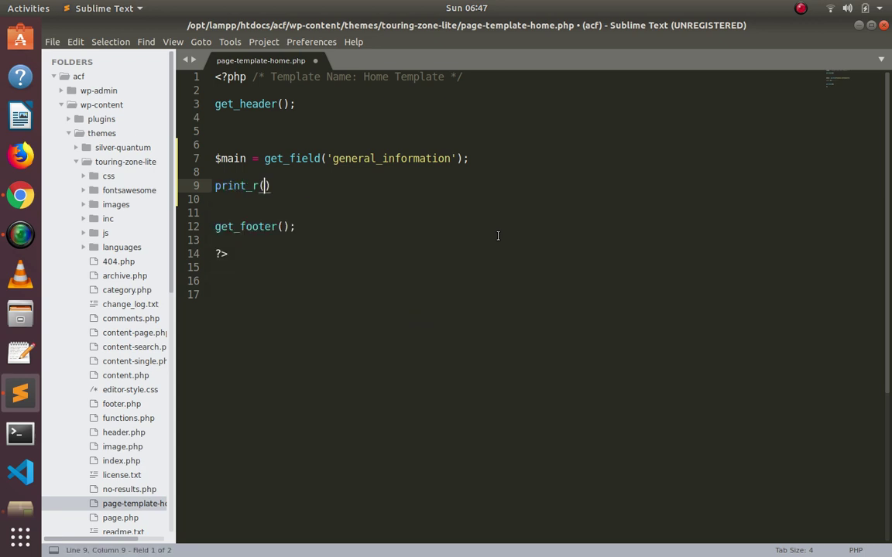
{"action": "type", "text": "$main)"}
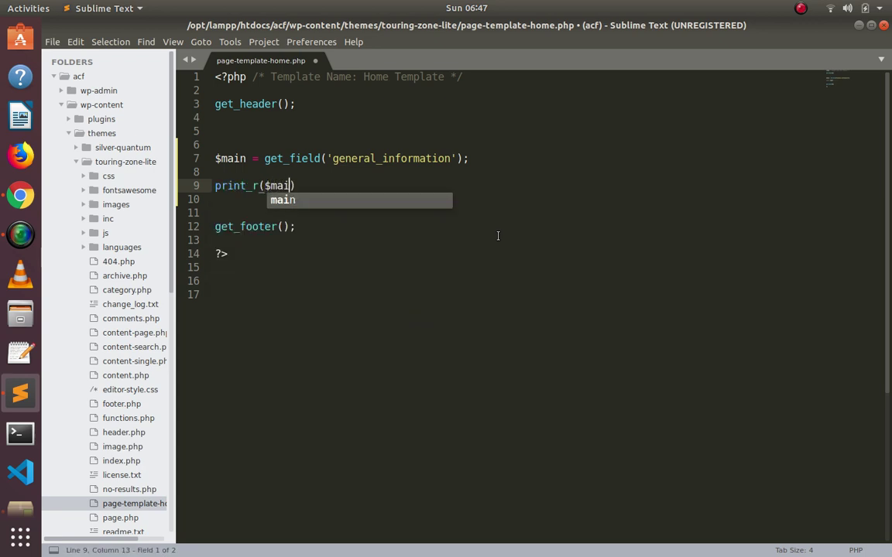
{"action": "type", "text": ";"}
Add an echo "<pre>"; line above the print_r call.
{"action": "key", "text": "Up"}
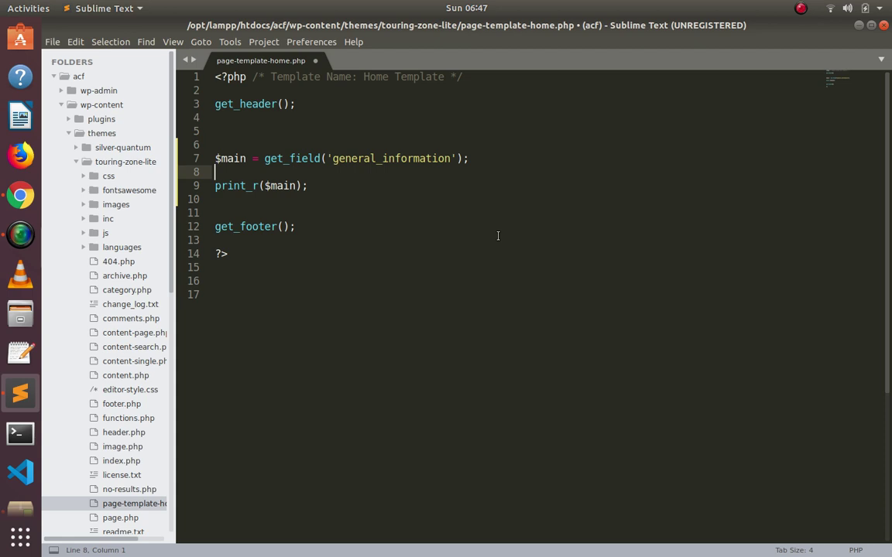
{"action": "key", "text": "Return"}
{"action": "type", "text": "ech"}
{"action": "key", "text": "Return"}
{"action": "type", "text": "\"\";"}
{"action": "key", "text": "Left"}
{"action": "key", "text": "Left"}
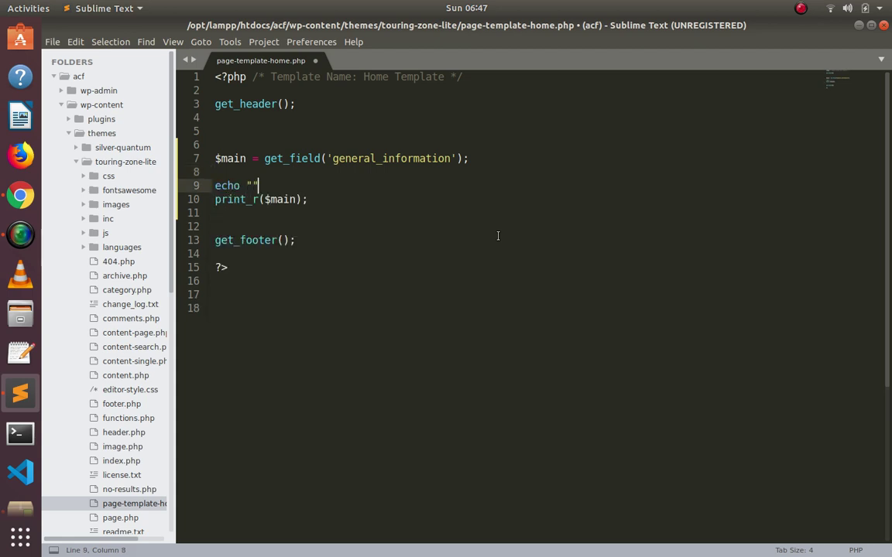
{"action": "type", "text": "</pre>"}
{"action": "key", "text": "Left"}
{"action": "key", "text": "Left"}
{"action": "key", "text": "BackSpace"}
Add a closing echo "</pre>"; after print_r, save, and reload localhost/acf.
{"action": "key", "text": "Down"}
{"action": "key", "text": "Down"}
{"action": "type", "text": "e"}
{"action": "key", "text": "Return"}
{"action": "type", "text": "\"\";</pre>"}
{"action": "key", "text": "ctrl+s"}
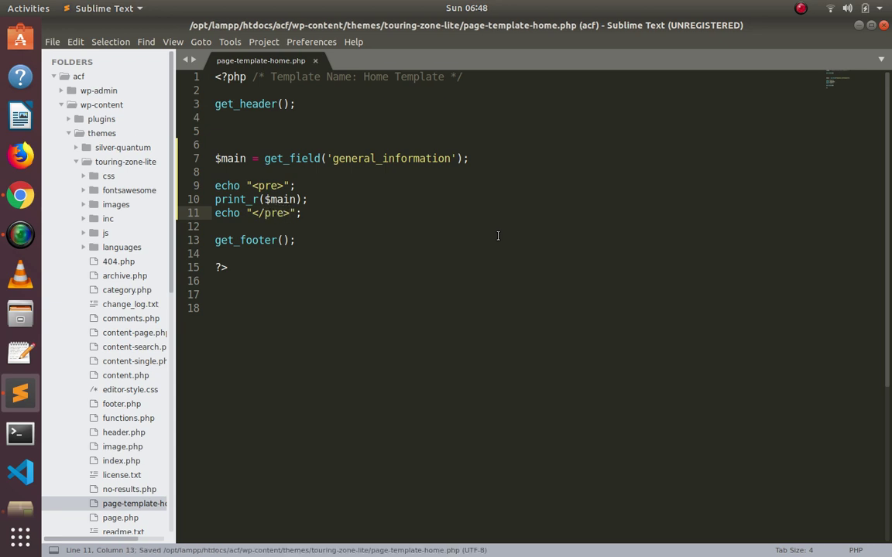
{"action": "key", "text": "alt+Tab"}
{"action": "key", "text": "ctrl+r"}
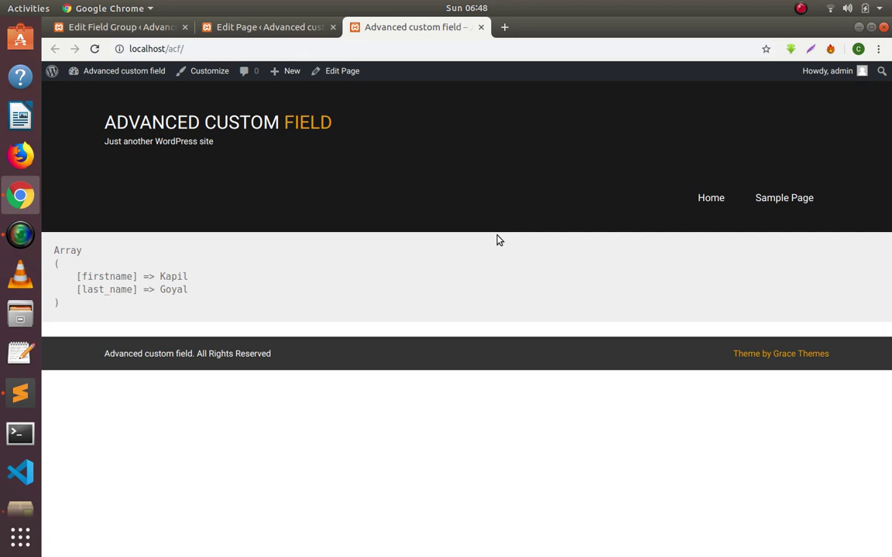
Delete the pre and print_r debugging lines from the template.
{"action": "key", "text": "alt+Tab"}
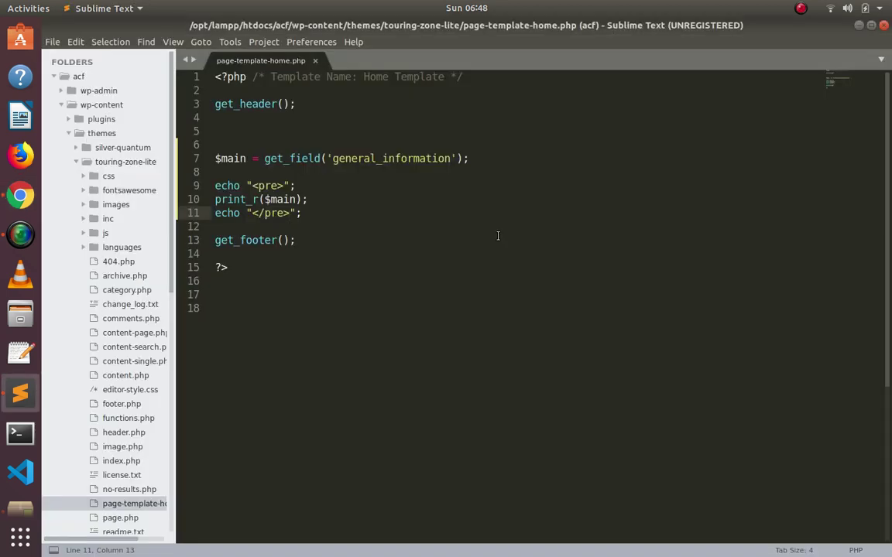
{"action": "key", "text": "shift+Up"}
{"action": "key", "text": "shift+Up"}
{"action": "key", "text": "shift+Up"}
{"action": "key", "text": "BackSpace"}
{"action": "key", "text": "Delete"}
{"action": "key", "text": "Delete"}
Write extract($main); in place of the removed debug lines.
{"action": "key", "text": "Return"}
{"action": "type", "text": "extract"}
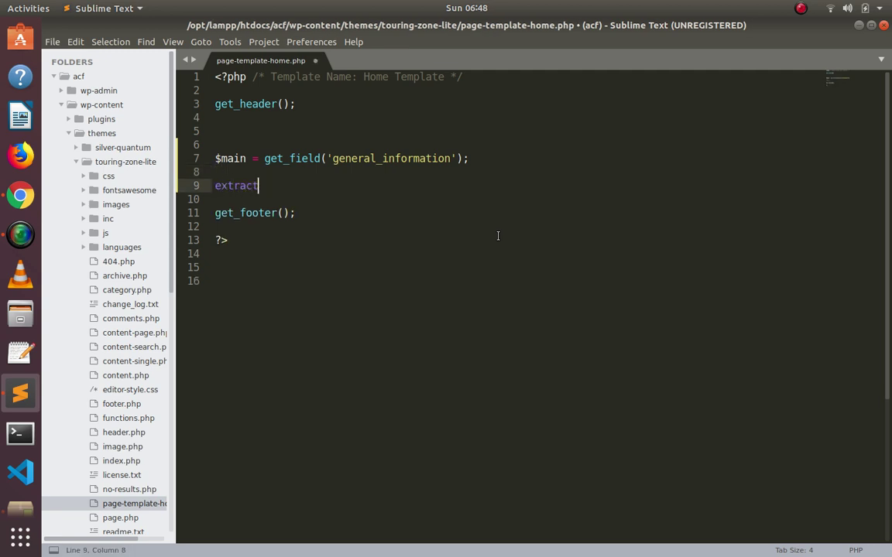
{"action": "type", "text": "();"}
{"action": "key", "text": "Left"}
{"action": "key", "text": "Left"}
{"action": "type", "text": "$main"}
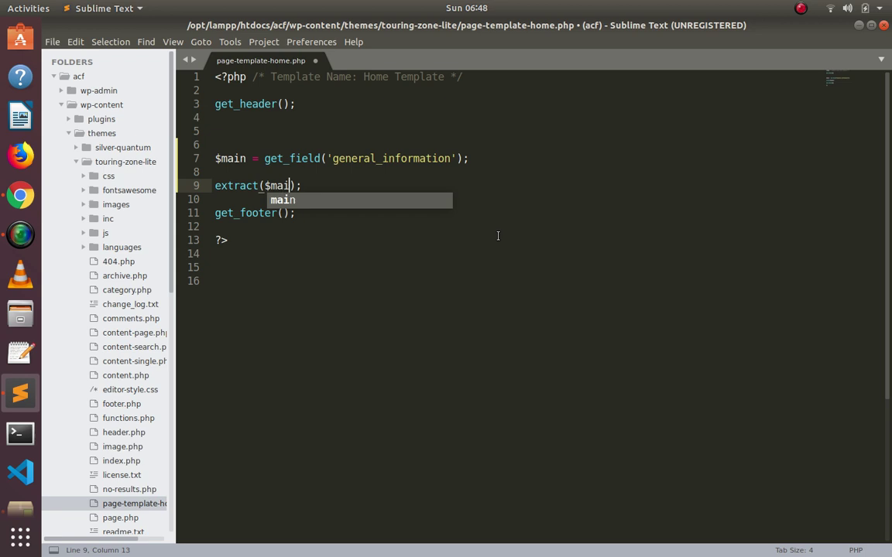
{"action": "key", "text": "Right"}
{"action": "key", "text": "Right"}
Insert blank lines below the extract call and type echo on line 12.
{"action": "key", "text": "Return"}
{"action": "key", "text": "Return"}
{"action": "key", "text": "Up"}
{"action": "key", "text": "Up"}
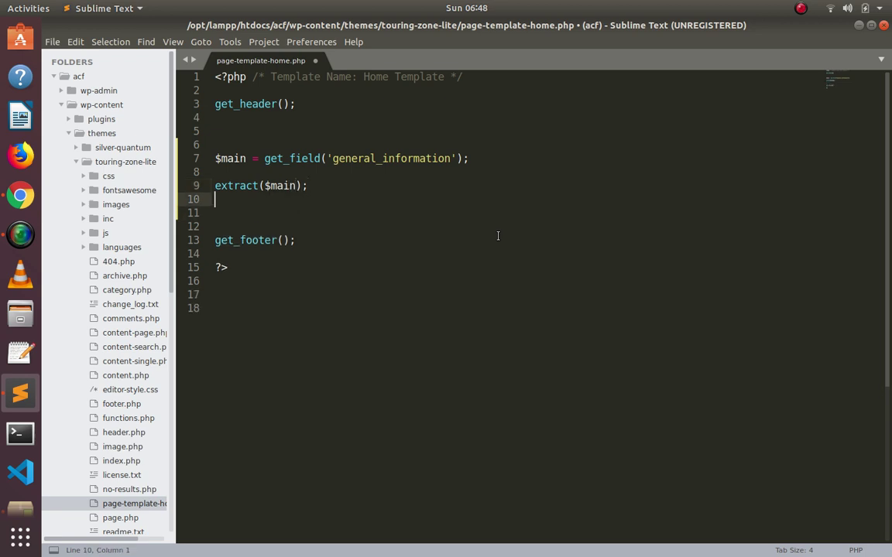
{"action": "key", "text": "shift+Right"}
{"action": "key", "text": "shift+Right"}
{"action": "key", "text": "shift+Right"}
{"action": "key", "text": "shift+Right"}
{"action": "key", "text": "shift+Right"}
{"action": "key", "text": "shift+Right"}
{"action": "key", "text": "shift+Right"}
{"action": "key", "text": "shift+Right"}
{"action": "key", "text": "shift+Right"}
{"action": "key", "text": "shift+Right"}
{"action": "key", "text": "shift+Right"}
{"action": "key", "text": "shift+Right"}
{"action": "key", "text": "shift+Right"}
{"action": "key", "text": "shift+Right"}
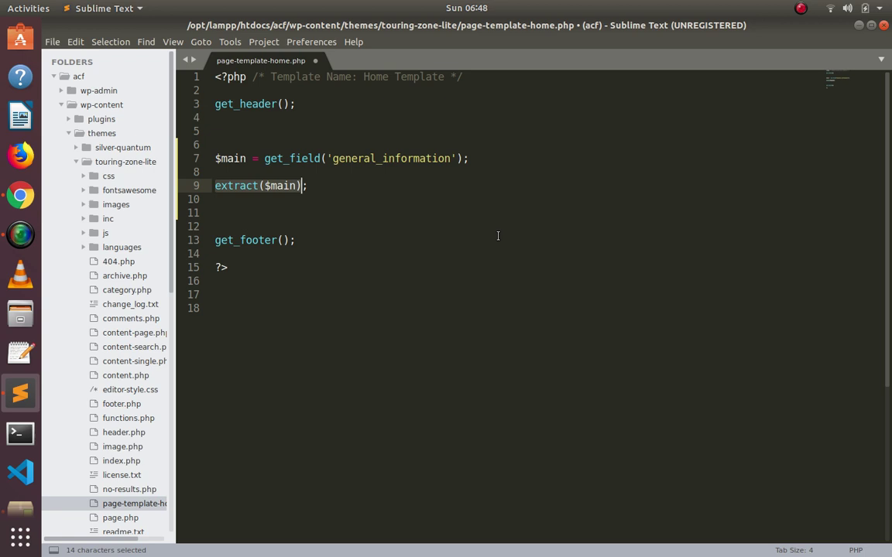
{"action": "key", "text": "Down"}
{"action": "key", "text": "Down"}
{"action": "key", "text": "Return"}
{"action": "key", "text": "Return"}
{"action": "key", "text": "Up"}
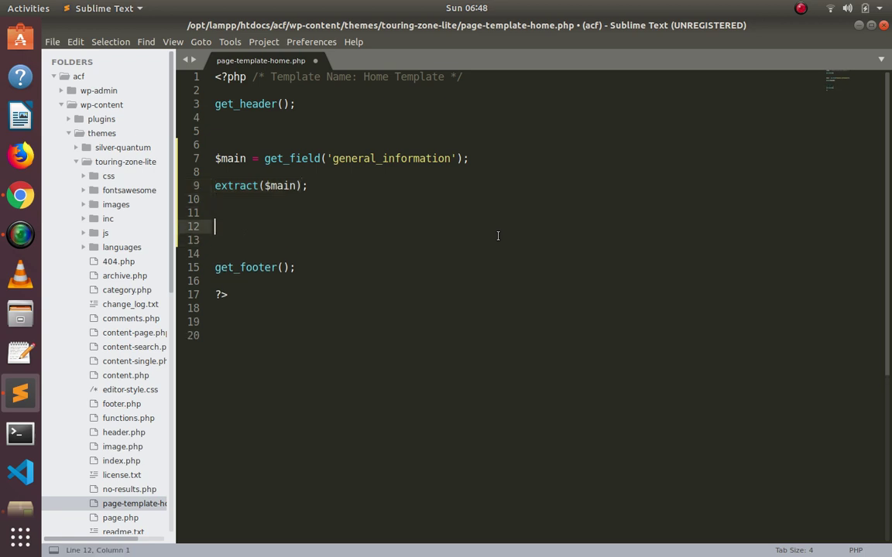
{"action": "type", "text": "echo"}
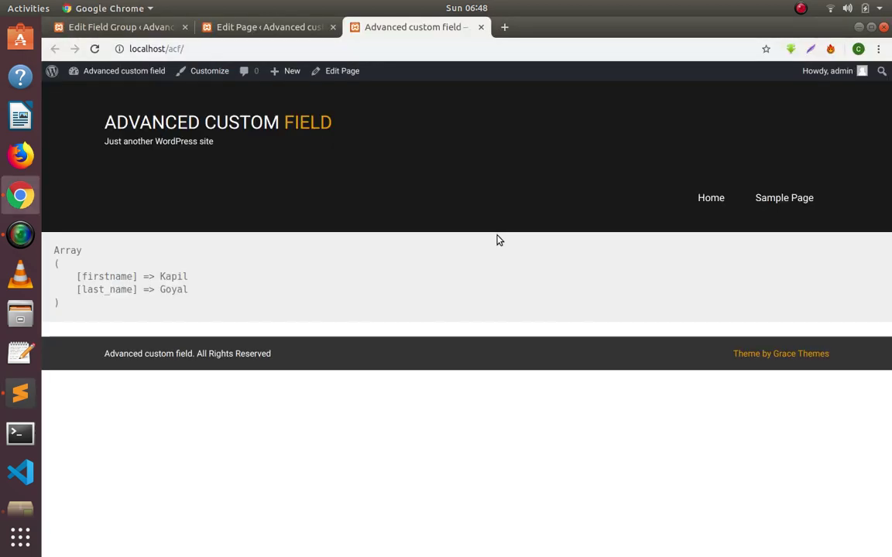
Write echo $firstname." " using the copied firstname key, then select last_name in the array.
{"action": "double_click", "coordinate": [115, 277]}
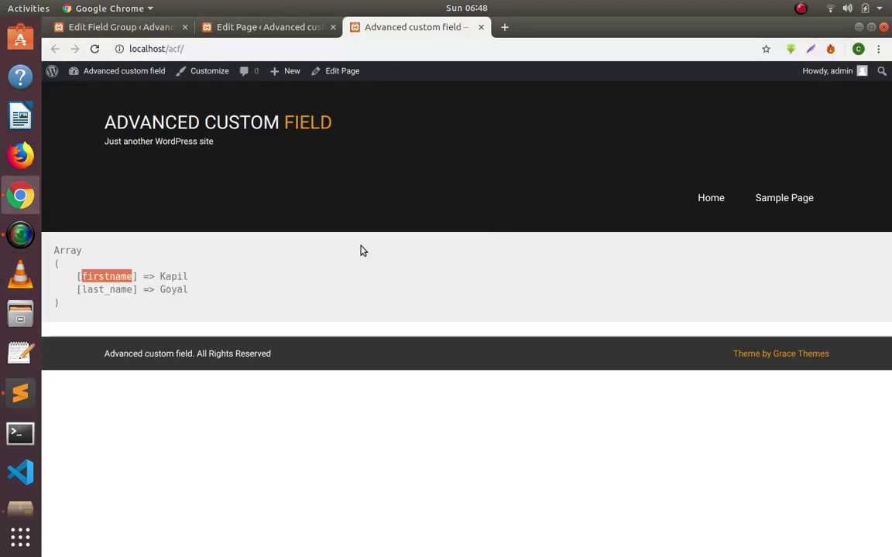
{"action": "key", "text": "ctrl+c"}
{"action": "key", "text": "alt+Tab"}
{"action": "key", "text": "ctrl+v"}
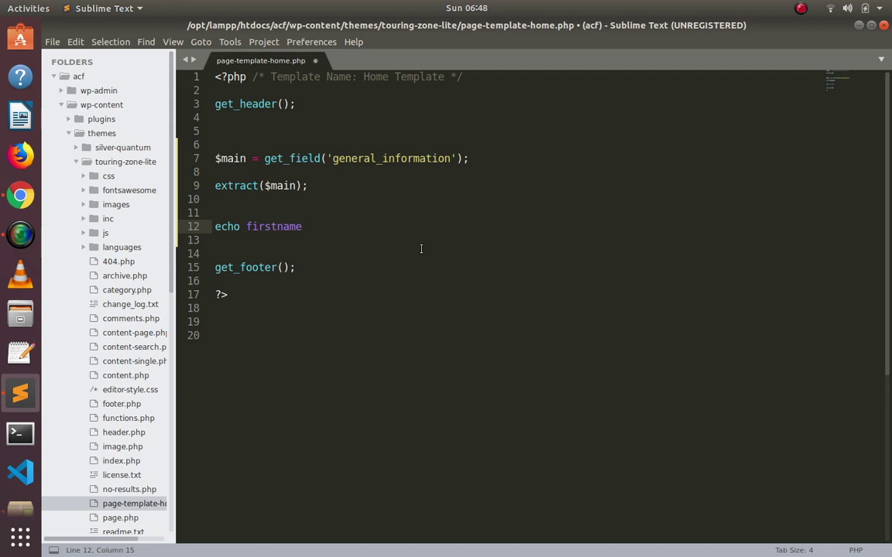
{"action": "key", "text": "ctrl+z"}
{"action": "type", "text": "$"}
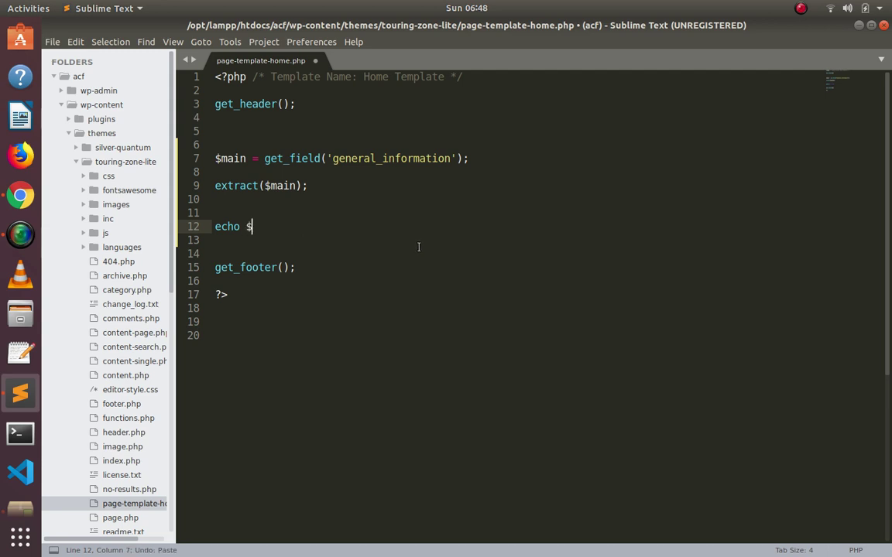
{"action": "key", "text": "ctrl+v"}
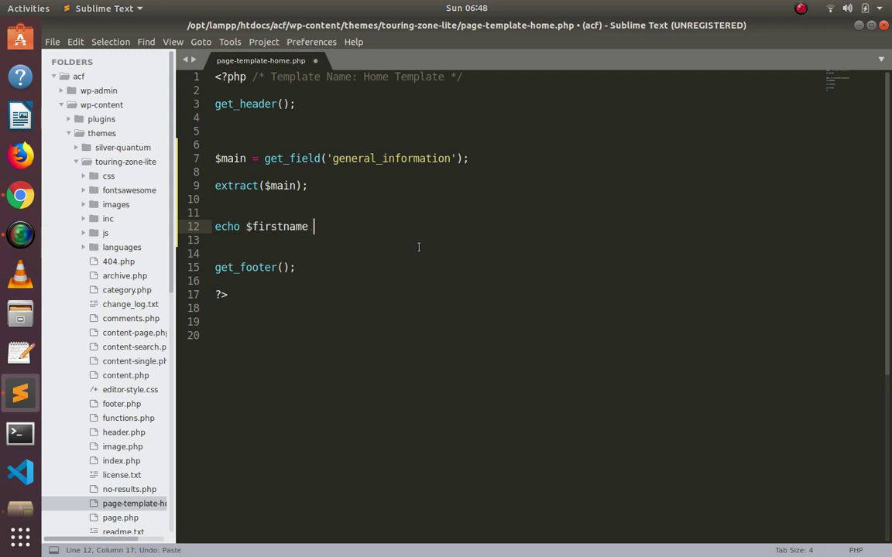
{"action": "key", "text": "BackSpace"}
{"action": "key", "text": "BackSpace"}
{"action": "key", "text": "BackSpace"}
{"action": "type", "text": ". \""}
{"action": "key", "text": "alt+Tab"}
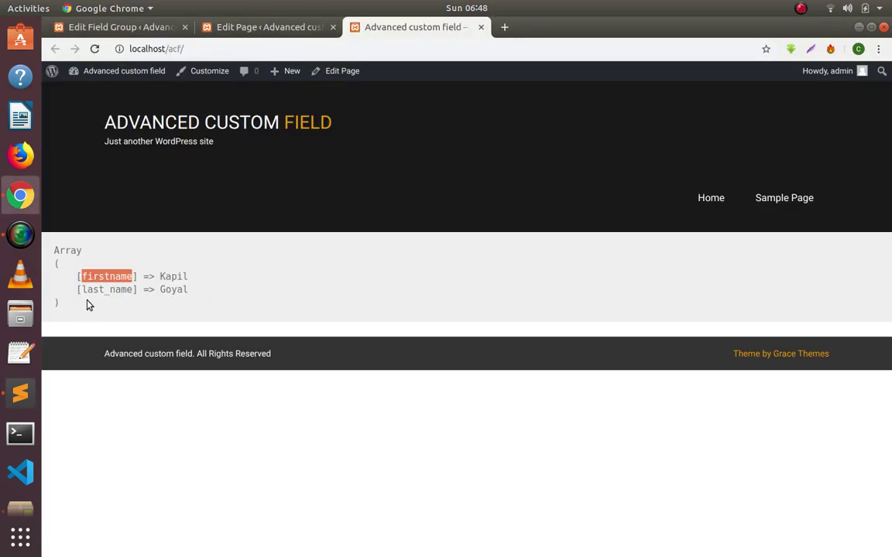
{"action": "double_click", "coordinate": [105, 291]}
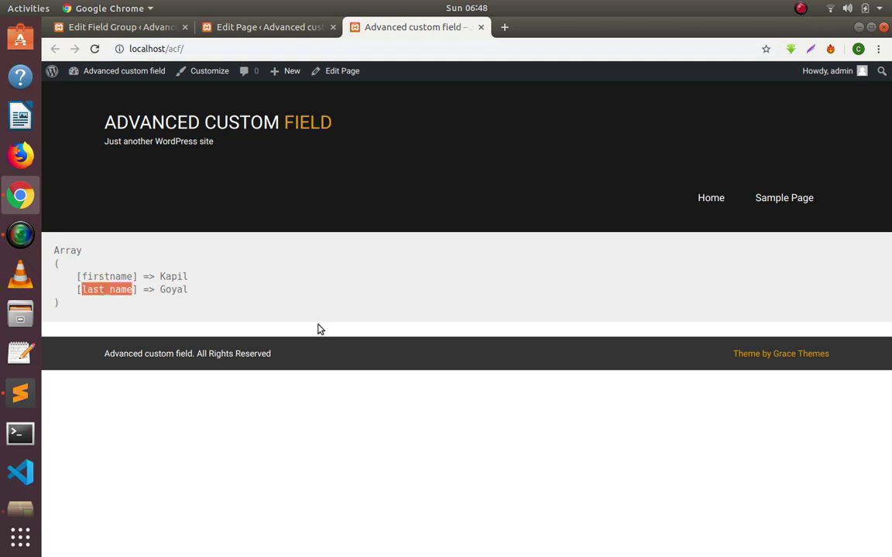